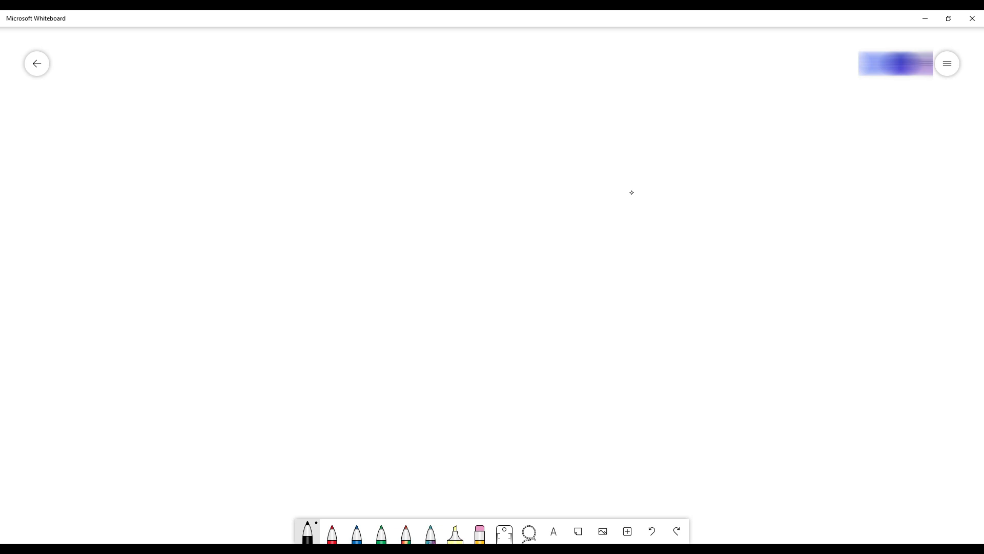
Write the section headings 1), 2) and 3) across the board and sketch a closed folded card under 1)
mouse_move(202, 247)
left_mouse_down()
mouse_move(297, 173)
mouse_move(479, 222)
mouse_move(657, 167)
mouse_move(660, 147)
left_mouse_up()
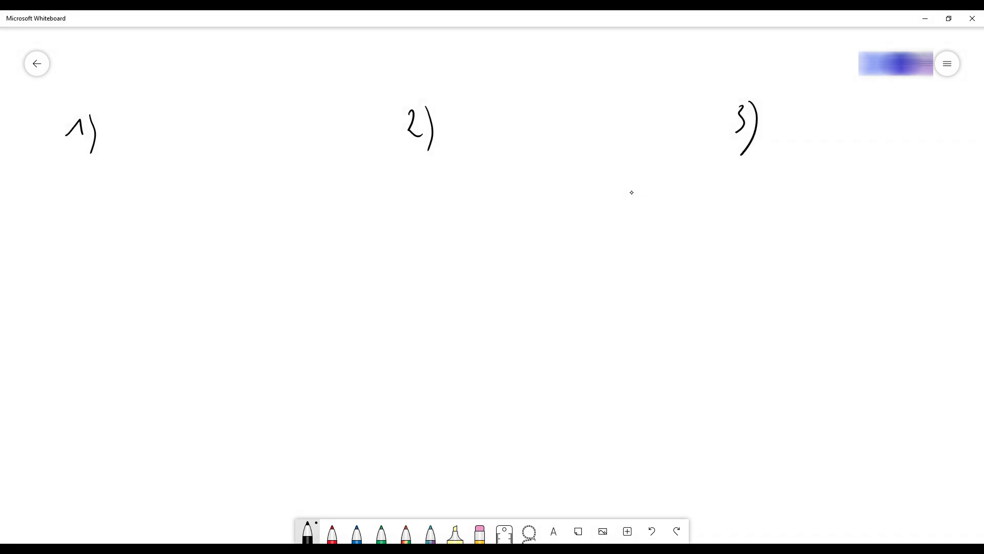
mouse_move(78, 192)
left_mouse_down()
mouse_move(77, 243)
mouse_move(110, 186)
mouse_move(113, 236)
left_mouse_up()
left_click_drag(79, 193, 107, 176)
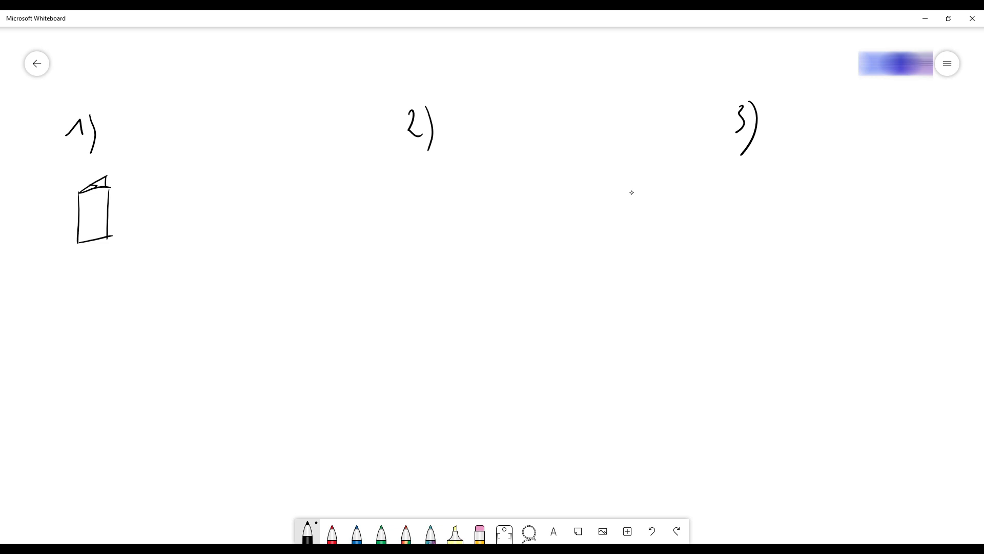
Sketch the opened card beside the closed one, with a dashed centre fold, an inner frame and two cut tabs at the fold
left_click_drag(139, 173, 136, 233)
mouse_move(152, 174)
left_mouse_down()
mouse_move(203, 173)
mouse_move(204, 226)
left_mouse_up()
left_click_drag(143, 232, 201, 230)
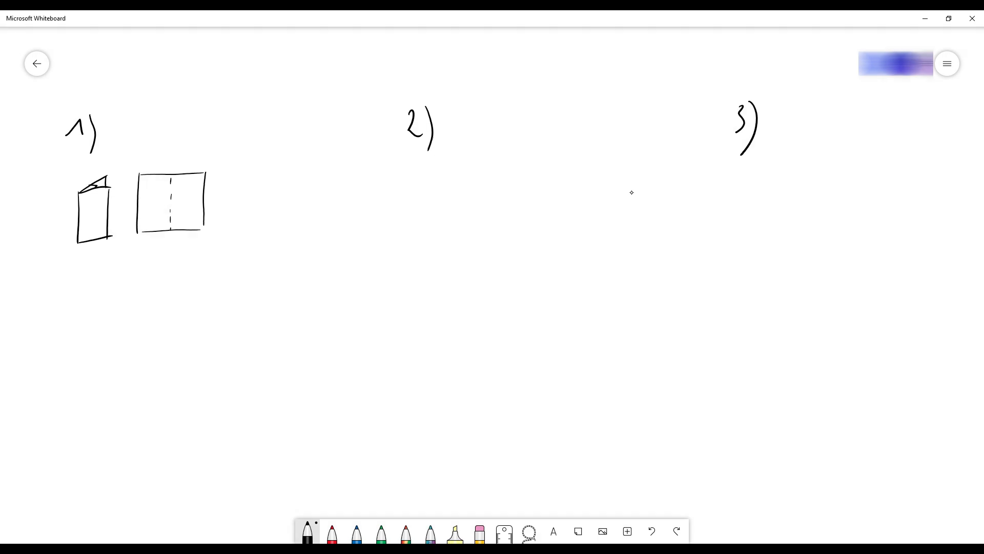
mouse_move(145, 181)
left_mouse_down()
mouse_move(200, 178)
mouse_move(198, 224)
left_mouse_up()
mouse_move(145, 182)
left_mouse_down()
mouse_move(145, 223)
mouse_move(200, 223)
left_mouse_up()
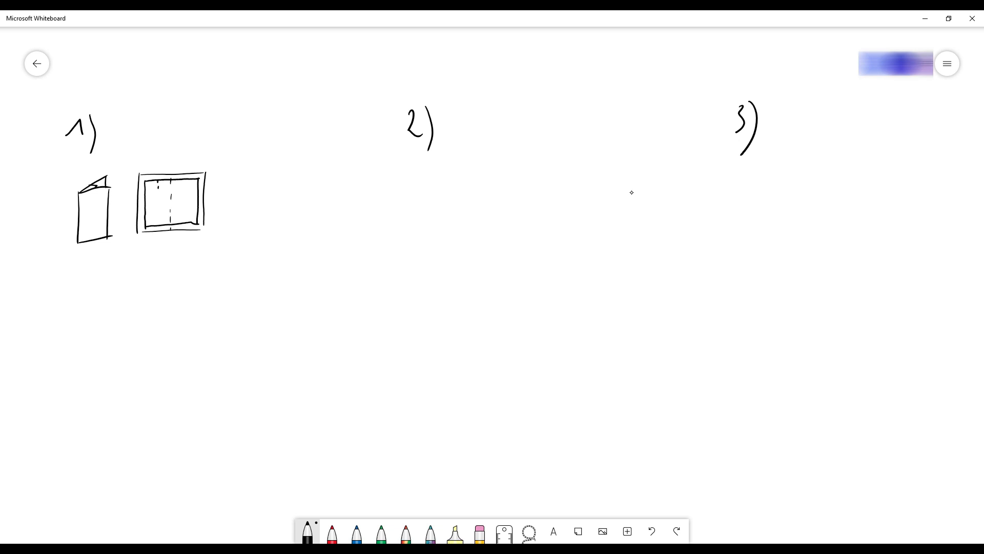
mouse_move(161, 189)
left_mouse_down()
mouse_move(182, 190)
mouse_move(183, 212)
mouse_move(160, 221)
left_mouse_up()
Sketch the half-open card in section 1 with a dashed fold, an inset layer and V-shaped pop-up folds in the middle
left_click_drag(231, 179, 229, 224)
mouse_move(231, 178)
left_mouse_down()
mouse_move(258, 162)
mouse_move(286, 174)
mouse_move(286, 219)
left_mouse_up()
left_click_drag(229, 224, 285, 218)
left_click_drag(257, 165, 255, 199)
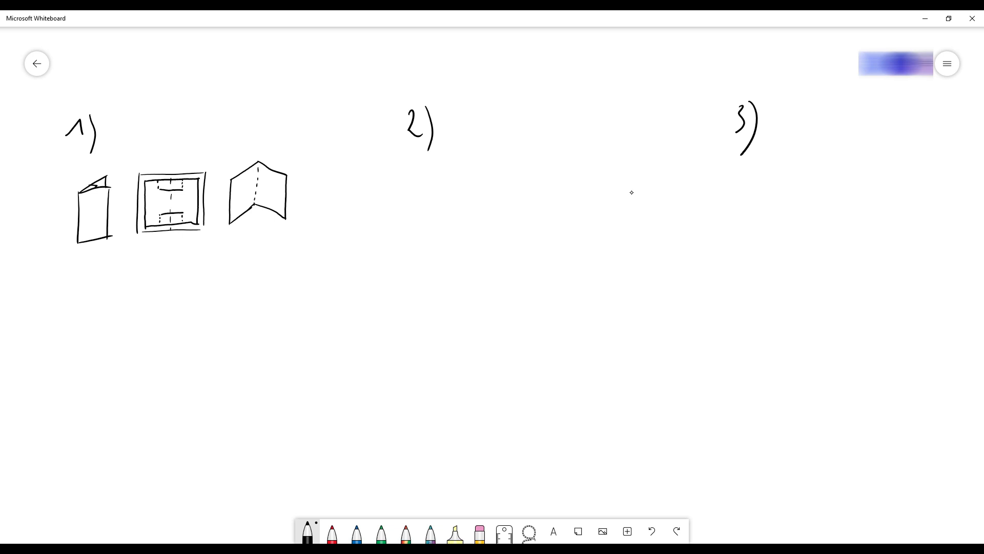
mouse_move(235, 183)
left_mouse_down()
mouse_move(256, 170)
mouse_move(277, 175)
mouse_move(253, 203)
mouse_move(280, 205)
left_mouse_up()
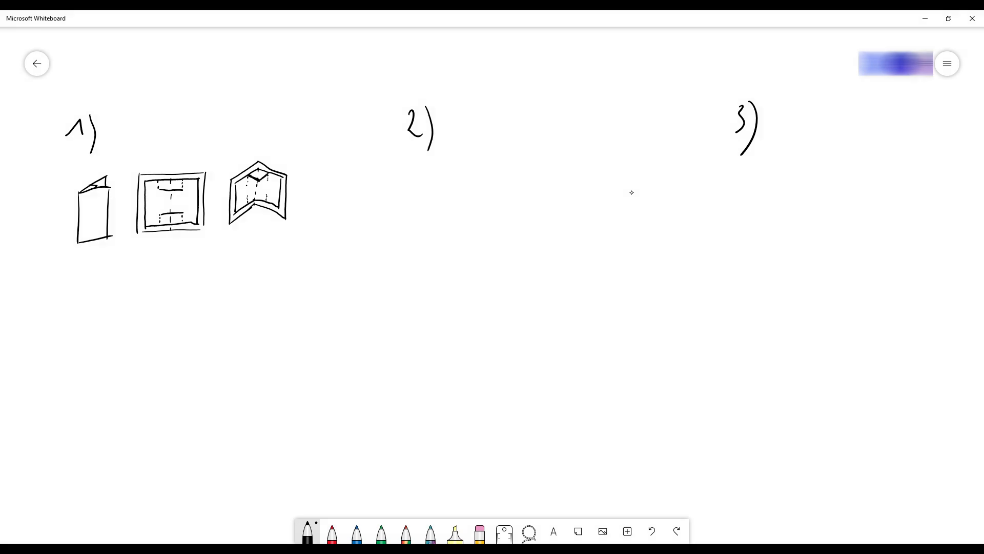
mouse_move(256, 190)
left_mouse_down()
mouse_move(268, 181)
mouse_move(258, 199)
left_mouse_up()
mouse_move(258, 199)
left_mouse_down()
mouse_move(266, 194)
mouse_move(257, 207)
left_mouse_up()
left_click_drag(258, 207, 266, 200)
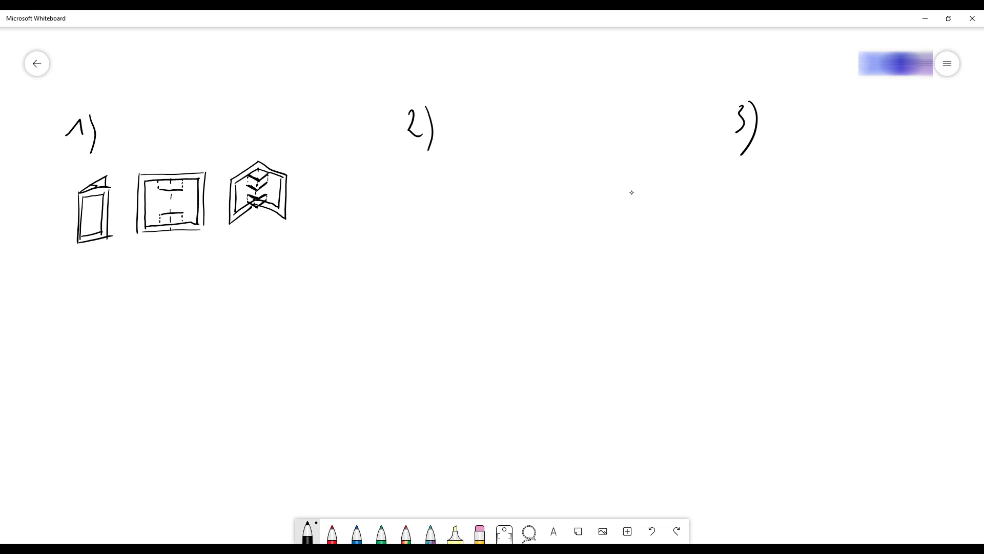
Add a filled dot to the front of section 1's closed card and label it "fleurs foil" with an arrow
left_click_drag(89, 212, 94, 209)
mouse_move(60, 217)
left_mouse_down()
mouse_move(71, 219)
mouse_move(31, 225)
mouse_move(59, 214)
mouse_move(50, 243)
mouse_move(62, 232)
left_mouse_up()
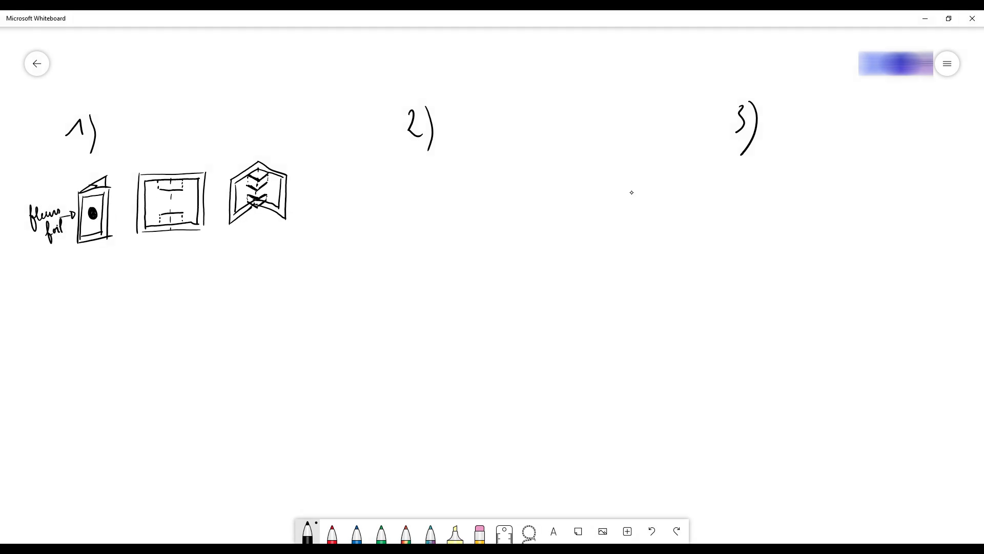
Label the half-open card "Pop up" with an arrow and underline the label
left_click_drag(285, 147, 279, 159)
left_click_drag(288, 125, 293, 134)
left_click_drag(296, 136, 302, 147)
left_click_drag(308, 141, 324, 128)
left_click_drag(295, 149, 318, 143)
Draw a horizontal divider under section 1's sketches and add piece 1)a as a rectangle with a dashed centre fold
left_click_drag(65, 259, 324, 273)
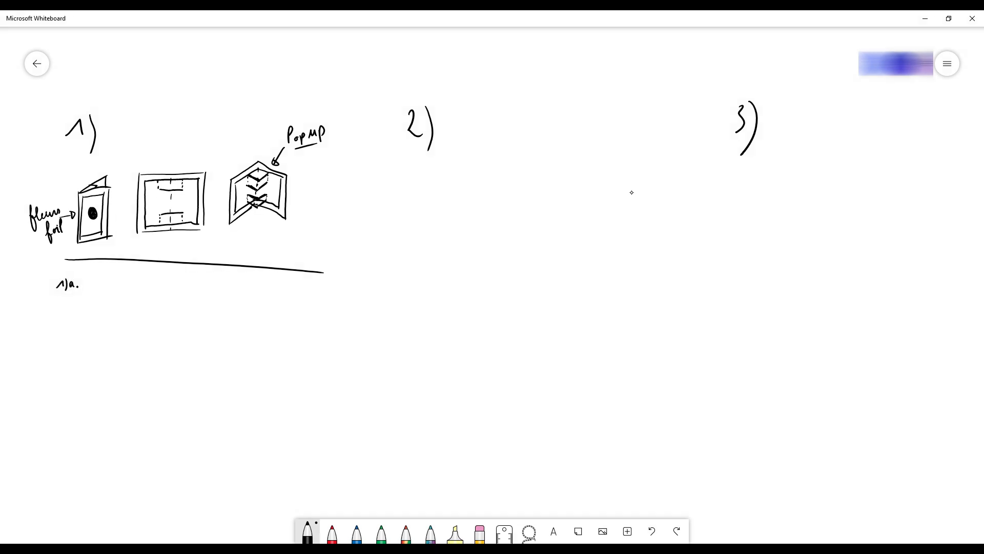
mouse_move(64, 298)
left_mouse_down()
mouse_move(63, 337)
mouse_move(101, 299)
mouse_move(126, 297)
mouse_move(123, 336)
left_mouse_up()
left_click_drag(63, 339, 130, 338)
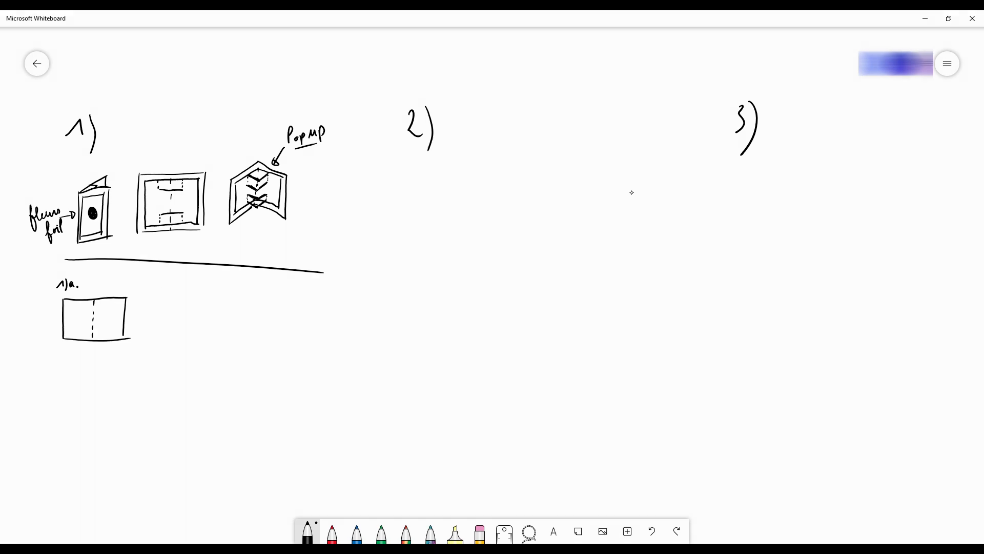
Sketch piece 1)b as a rectangle with a dashed centre fold and cut tabs on its upper and lower edges
left_click_drag(160, 284, 180, 287)
mouse_move(169, 301)
left_mouse_down()
mouse_move(169, 338)
mouse_move(229, 297)
mouse_move(229, 334)
left_mouse_up()
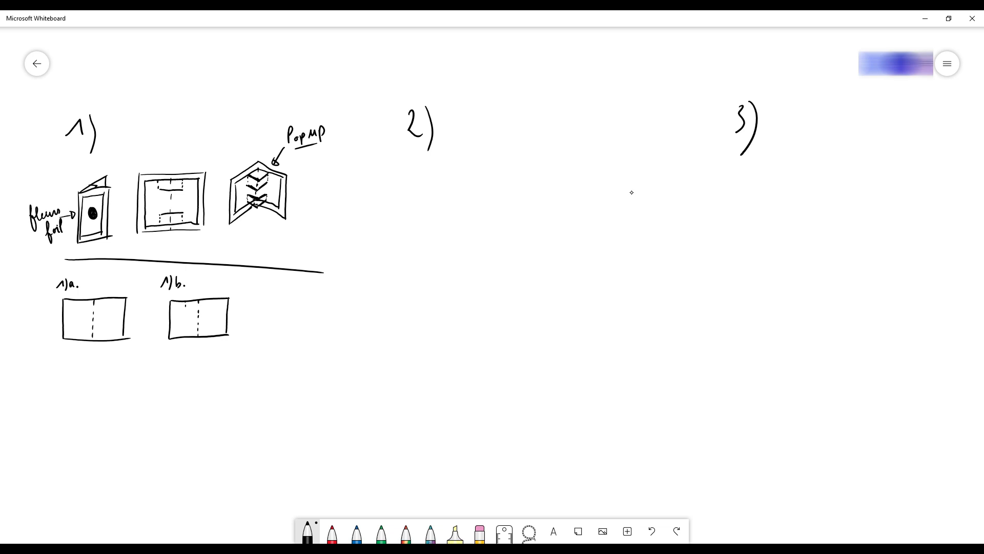
left_click_drag(184, 310, 207, 311)
left_click_drag(189, 328, 208, 326)
Label piece 1)c and sketch it as a small upright rectangle
left_click_drag(249, 286, 253, 287)
mouse_move(255, 273)
left_mouse_down()
mouse_move(257, 291)
mouse_move(264, 286)
left_mouse_up()
left_click(268, 286)
left_click_drag(268, 330, 293, 329)
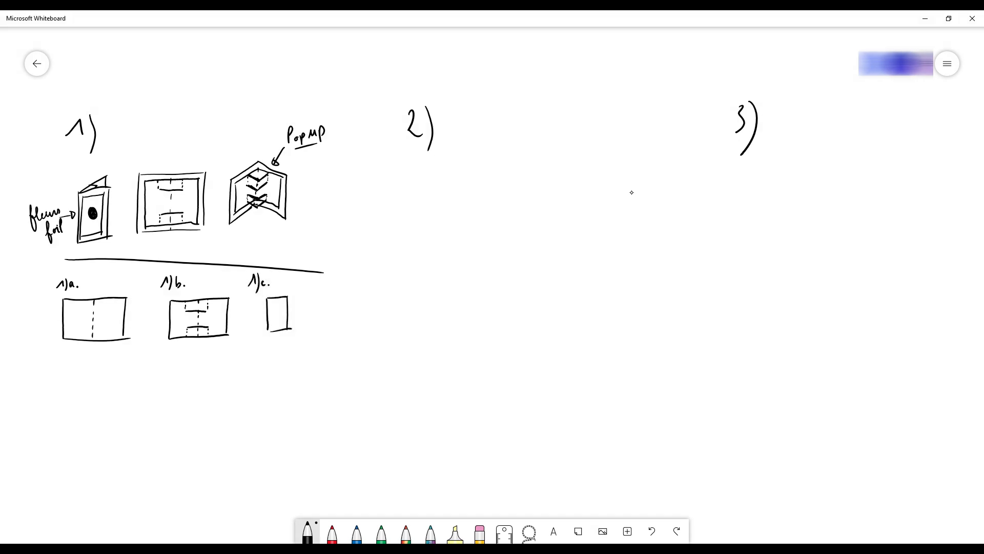
Add narrow upright panels on both sides of the fold in section 1's opened and half-open cards
left_click_drag(270, 179, 277, 202)
mouse_move(238, 186)
left_mouse_down()
mouse_move(238, 209)
mouse_move(244, 192)
mouse_move(244, 203)
left_mouse_up()
left_click_drag(186, 183, 186, 222)
left_click_drag(194, 184, 193, 222)
left_click_drag(148, 184, 155, 223)
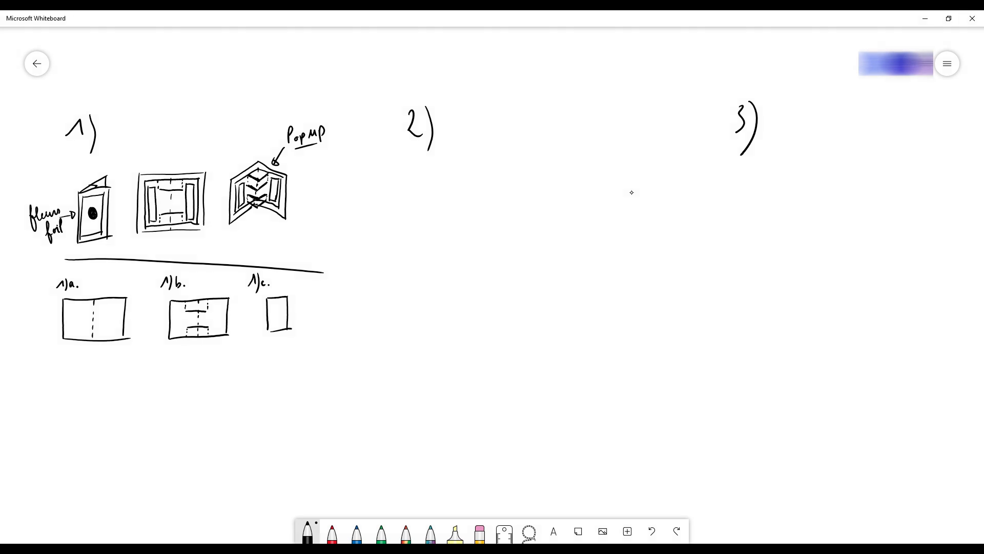
Label piece 1)d below 1)a and sketch it as two narrow upright rectangles
mouse_move(61, 380)
left_mouse_down()
mouse_move(82, 382)
mouse_move(79, 423)
mouse_move(90, 421)
left_mouse_up()
left_click(87, 380)
mouse_move(95, 394)
left_mouse_down()
mouse_move(96, 422)
mouse_move(109, 393)
left_mouse_up()
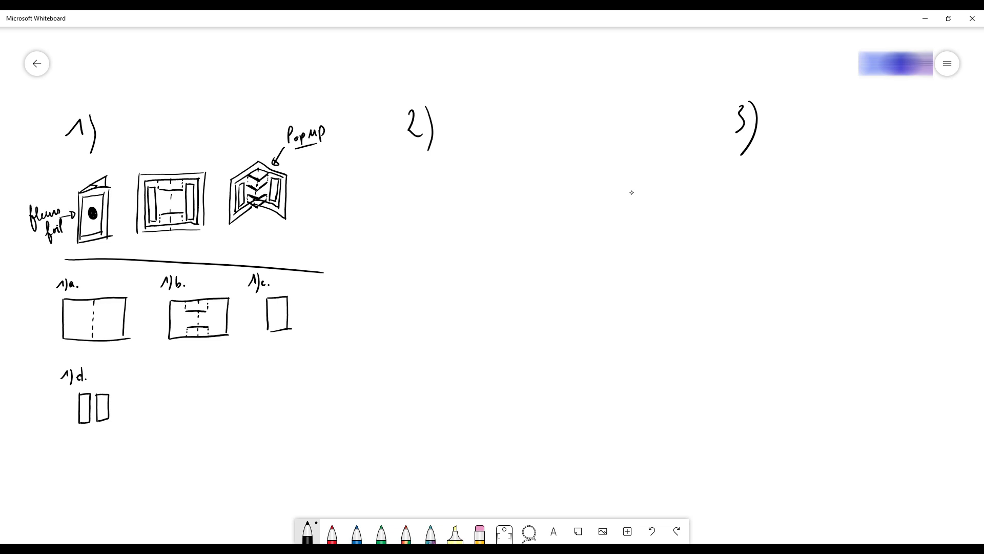
Dimension piece 1)a with a width of 20, a half width of 10 and a height of 15
left_click_drag(102, 350, 106, 351)
left_click_drag(109, 346, 110, 351)
mouse_move(68, 295)
left_mouse_down()
mouse_move(112, 291)
mouse_move(93, 289)
left_mouse_up()
mouse_move(96, 280)
left_mouse_down()
mouse_move(134, 338)
mouse_move(138, 306)
left_mouse_up()
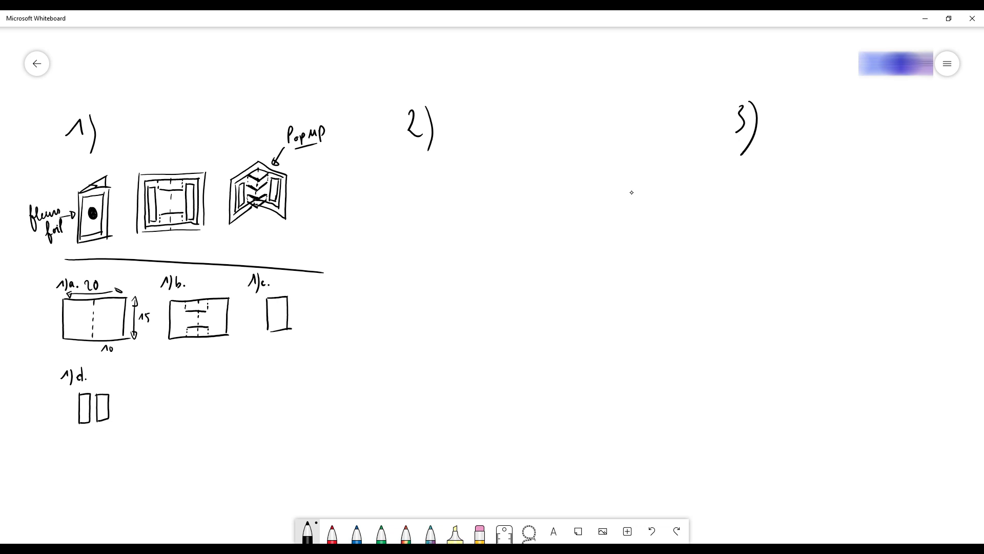
Dimension piece 1)b as 18 wide, 9 per half and 14 high, and piece 1)c as 9 by 14
mouse_move(235, 298)
left_mouse_down()
mouse_move(236, 332)
mouse_move(239, 302)
mouse_move(249, 317)
mouse_move(214, 358)
left_mouse_up()
mouse_move(174, 294)
left_mouse_down()
mouse_move(224, 290)
mouse_move(175, 298)
mouse_move(205, 279)
left_mouse_up()
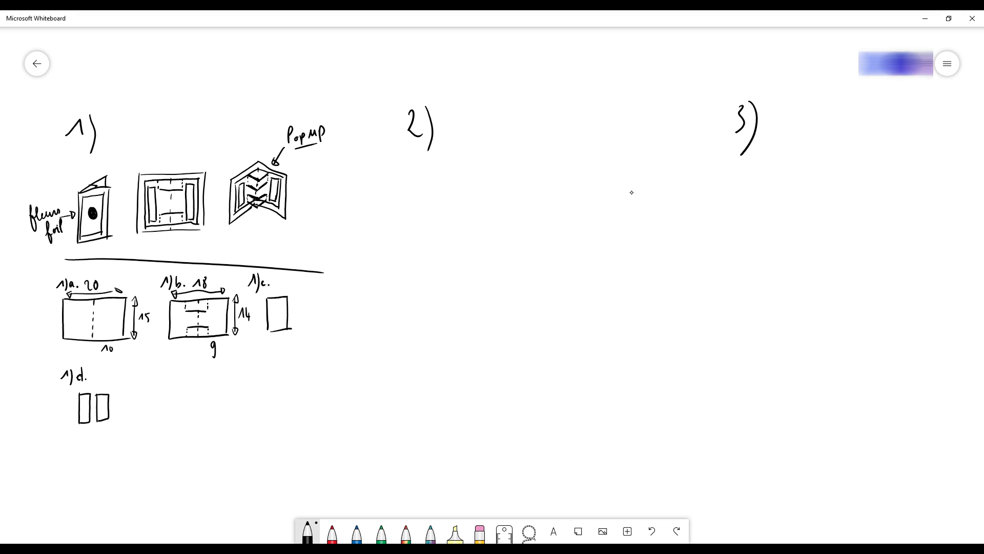
mouse_move(296, 295)
left_mouse_down()
mouse_move(302, 325)
mouse_move(303, 297)
mouse_move(305, 314)
mouse_move(279, 353)
left_mouse_up()
Mark piece 1)d with an X and draw a vertical divider between sections 1 and 2
left_click_drag(124, 412, 113, 423)
left_click_drag(117, 415, 124, 421)
left_click_drag(364, 31, 353, 509)
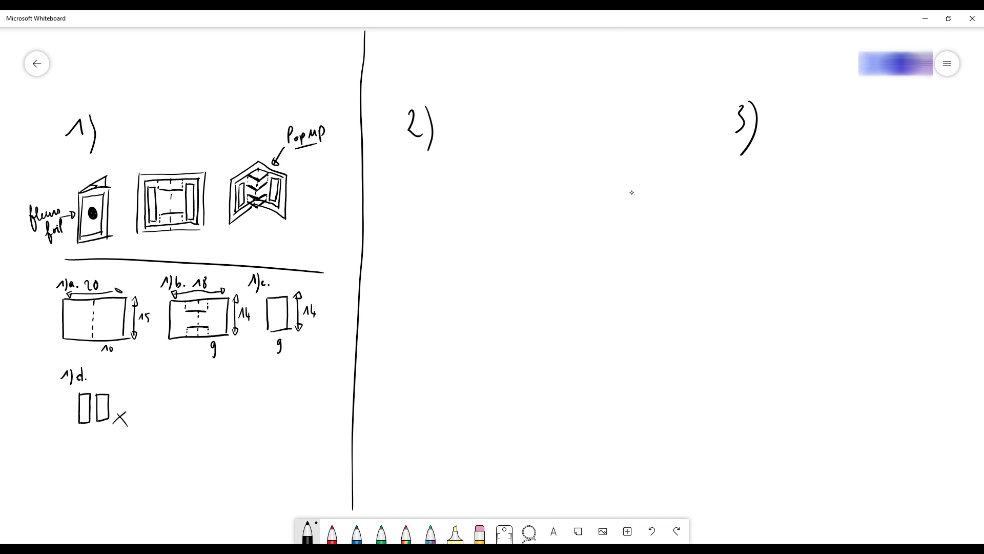
Sketch the closed card of section 2 as a tall narrow rectangle with overlapping slanted folds and inset panels
left_click_drag(453, 121, 451, 179)
mouse_move(452, 120)
left_mouse_down()
mouse_move(475, 121)
mouse_move(472, 192)
mouse_move(473, 144)
left_mouse_up()
mouse_move(472, 144)
left_mouse_down()
mouse_move(454, 158)
mouse_move(451, 186)
left_mouse_up()
left_click_drag(452, 186, 470, 189)
mouse_move(471, 191)
left_mouse_down()
mouse_move(474, 122)
mouse_move(452, 186)
left_mouse_up()
mouse_move(457, 125)
left_mouse_down()
mouse_move(474, 126)
mouse_move(458, 153)
mouse_move(466, 149)
mouse_move(466, 181)
mouse_move(458, 183)
left_mouse_up()
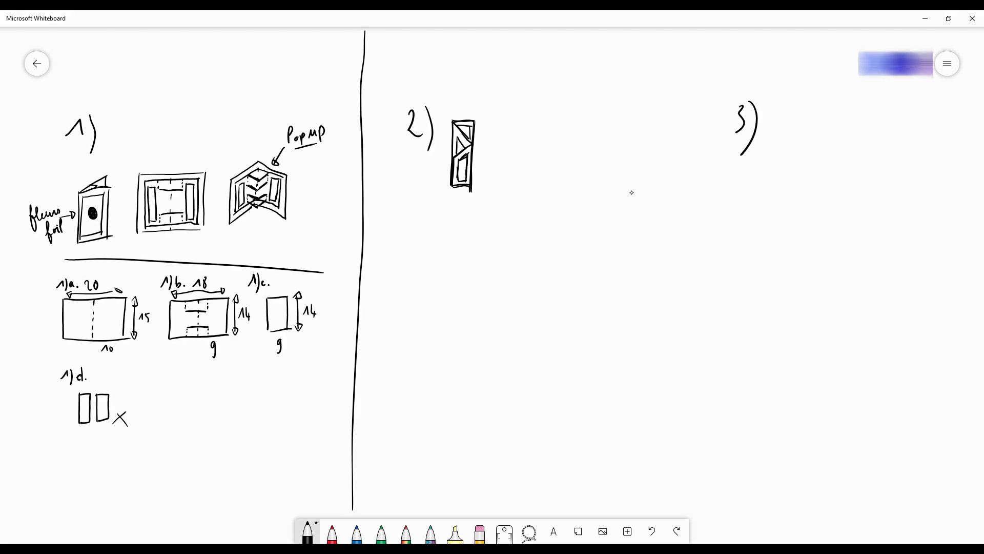
Sketch section 2's unfolded card with a slanted top, two dashed folds and three inset panels, plus its partly folded view
mouse_move(503, 184)
left_mouse_down()
mouse_move(514, 154)
mouse_move(503, 185)
mouse_move(543, 179)
mouse_move(563, 135)
mouse_move(561, 179)
left_mouse_up()
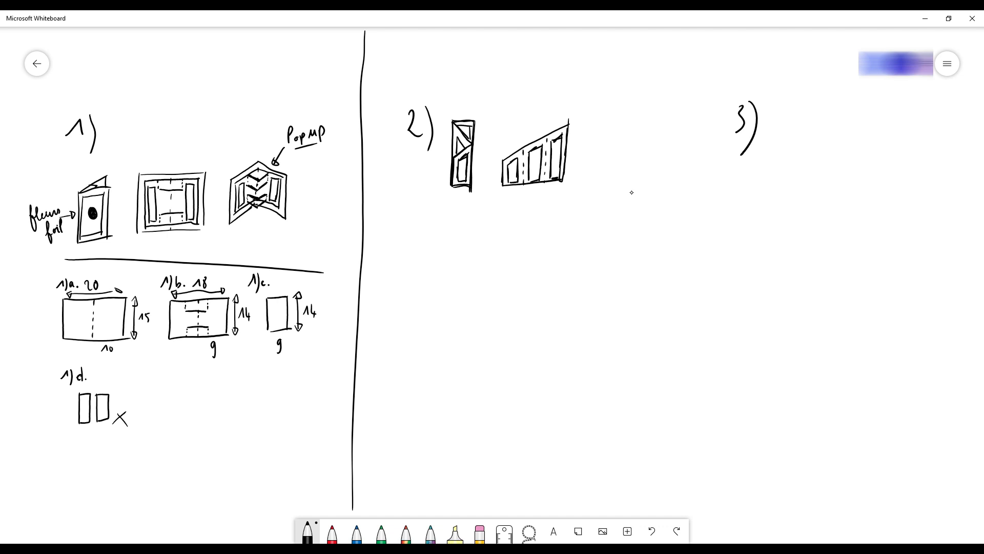
mouse_move(599, 175)
left_mouse_down()
mouse_move(624, 112)
mouse_move(600, 175)
left_mouse_up()
mouse_move(603, 117)
left_mouse_down()
mouse_move(621, 147)
mouse_move(614, 186)
left_mouse_up()
left_click_drag(599, 174, 614, 191)
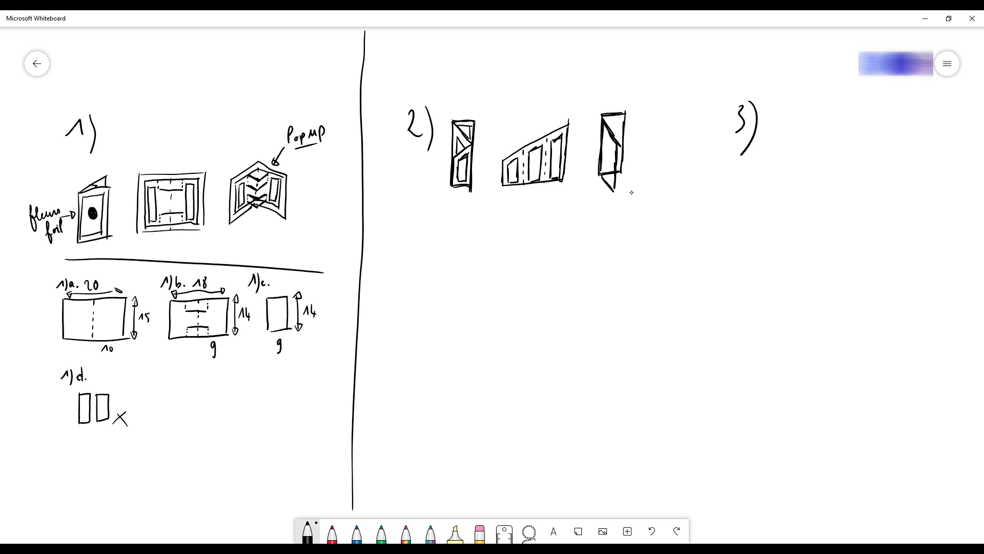
left_click_drag(614, 148, 598, 177)
mouse_move(598, 177)
left_mouse_down()
mouse_move(612, 191)
mouse_move(600, 198)
left_mouse_up()
left_click_drag(606, 139, 606, 161)
left_click_drag(606, 121, 615, 171)
Label section 2's closed card "papier décoré + fleurs" with an arrow
left_click_drag(429, 183, 446, 181)
left_click_drag(401, 182, 432, 161)
mouse_move(402, 200)
left_mouse_down()
mouse_move(439, 179)
mouse_move(424, 210)
left_mouse_up()
left_click_drag(426, 218, 460, 198)
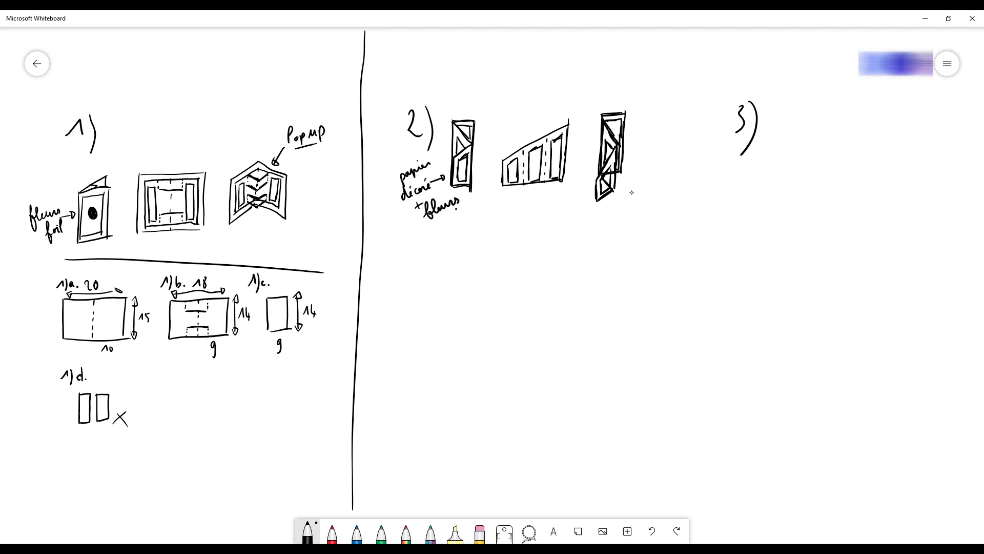
Label the unfolded card "papier décoré x2" with an arrow and draw a horizontal divider below section 2's sketches
left_click_drag(514, 125, 512, 145)
left_click_drag(513, 121, 548, 102)
left_click_drag(536, 122, 574, 105)
left_click_drag(387, 261, 641, 247)
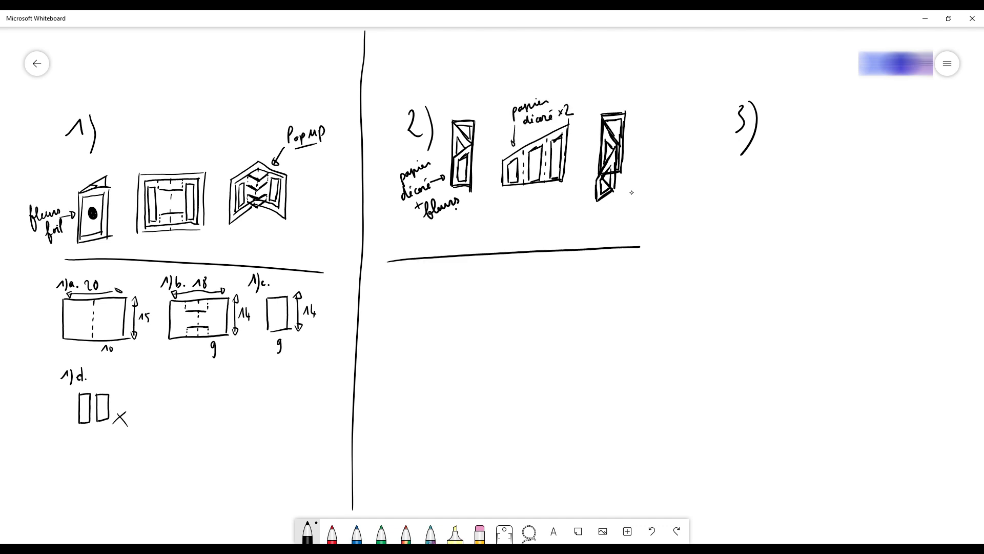
left_click(652, 531)
left_click_drag(388, 288, 392, 293)
left_click(652, 531)
Sketch piece 2)a as a slanted-top shape with two dashed folds, and 2)b as three slanted panels of increasing height, each marked x2
mouse_move(402, 285)
left_mouse_down()
mouse_move(386, 339)
mouse_move(435, 300)
left_mouse_up()
left_click_drag(383, 344, 436, 338)
left_click_drag(464, 270, 469, 284)
left_click_drag(468, 273, 471, 291)
left_click_drag(479, 267, 483, 286)
mouse_move(468, 336)
left_mouse_down()
mouse_move(480, 310)
mouse_move(467, 337)
left_mouse_up()
mouse_move(487, 324)
left_mouse_down()
mouse_move(497, 331)
mouse_move(508, 300)
left_mouse_up()
mouse_move(507, 299)
left_mouse_down()
mouse_move(524, 287)
mouse_move(521, 329)
left_mouse_up()
left_click_drag(525, 312, 536, 322)
mouse_move(547, 276)
left_mouse_down()
mouse_move(545, 328)
mouse_move(565, 264)
left_mouse_up()
mouse_move(564, 264)
left_mouse_down()
mouse_move(561, 327)
mouse_move(585, 322)
left_mouse_up()
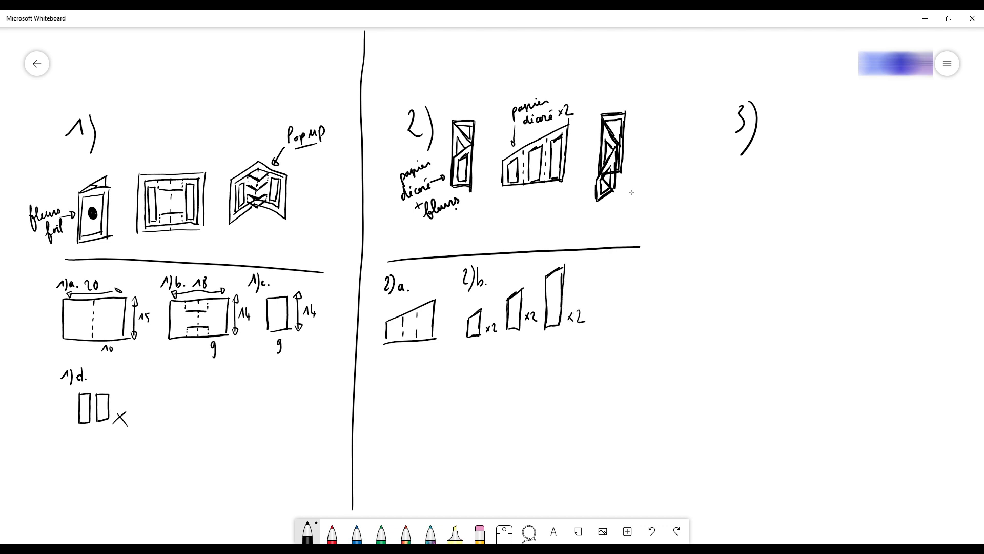
Draw dimension arrows on piece 2)a for its base, tall side, short side and last segment's width
mouse_move(386, 336)
left_mouse_down()
mouse_move(435, 345)
mouse_move(388, 359)
left_mouse_up()
left_click_drag(433, 345, 436, 354)
mouse_move(442, 299)
left_mouse_down()
mouse_move(443, 342)
mouse_move(447, 304)
left_mouse_up()
left_click_drag(439, 336, 445, 337)
left_click_drag(420, 294, 437, 294)
left_click_drag(424, 291, 419, 297)
mouse_move(380, 323)
left_mouse_down()
mouse_move(380, 345)
mouse_move(383, 328)
left_mouse_up()
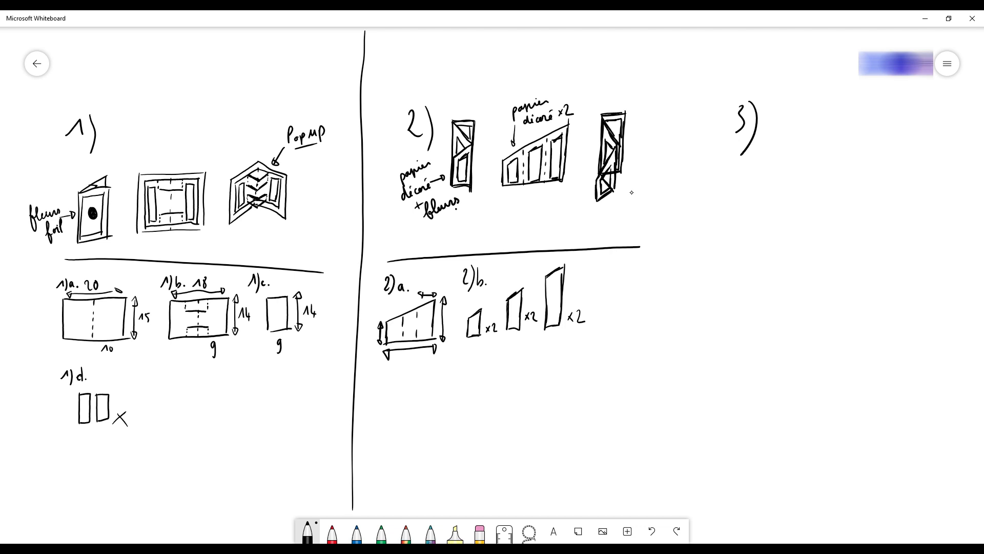
Dimension piece 2)a with 15 for the tall side and base, 5 for the short side and segment, and mark 2)b with an x
left_click_drag(448, 314, 447, 322)
left_click_drag(457, 314, 452, 321)
left_click_drag(433, 282, 429, 291)
left_click_drag(398, 362, 403, 366)
left_click_drag(408, 358, 408, 367)
left_click_drag(373, 328, 367, 341)
left_click_drag(558, 336, 558, 347)
Draw a vertical divider between sections 2 and 3 and sketch a closed card with a dark open flap under 3)
left_click_drag(708, 29, 692, 335)
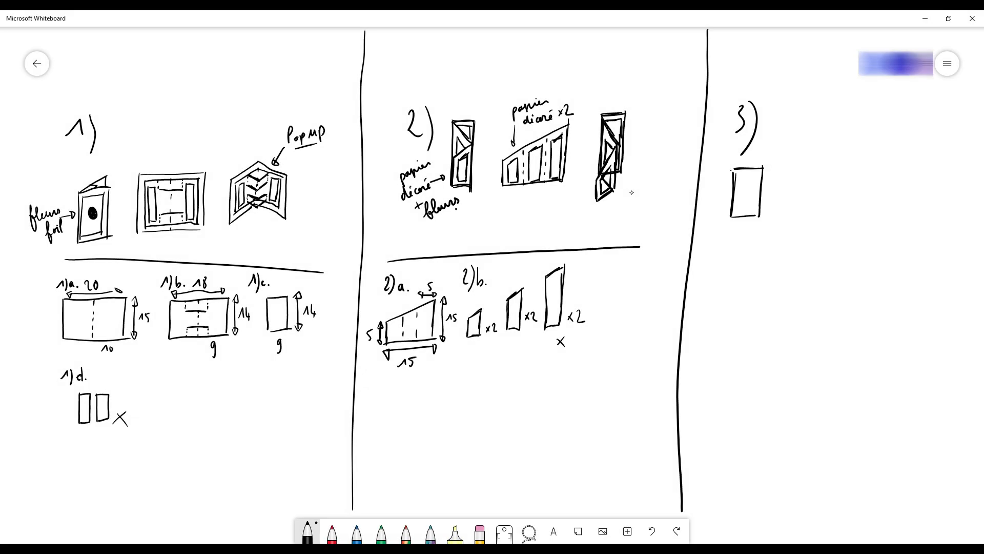
mouse_move(732, 170)
left_mouse_down()
mouse_move(759, 158)
mouse_move(786, 175)
mouse_move(784, 211)
left_mouse_up()
Sketch section 3's opened card with a dashed centre fold, two inset panels and a dark folded strip along the centre
left_click_drag(789, 152, 862, 207)
left_click_drag(784, 211, 861, 204)
left_click_drag(826, 154, 825, 206)
mouse_move(796, 159)
left_mouse_down()
mouse_move(823, 157)
mouse_move(793, 206)
mouse_move(820, 159)
left_mouse_up()
mouse_move(830, 203)
left_mouse_down()
mouse_move(857, 199)
mouse_move(830, 202)
left_mouse_up()
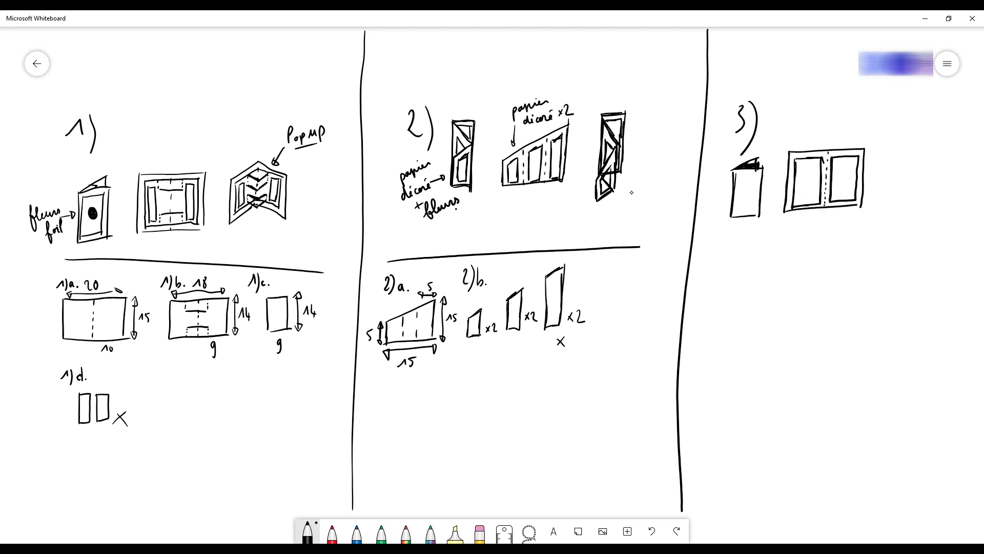
left_click_drag(830, 158, 825, 205)
Sketch section 3's card lying open in perspective, with a dashed fold, two inset panels and a panel rising from the centre
left_click_drag(848, 222, 825, 260)
mouse_move(849, 222)
left_mouse_down()
mouse_move(932, 215)
mouse_move(921, 252)
left_mouse_up()
left_click_drag(825, 260, 917, 255)
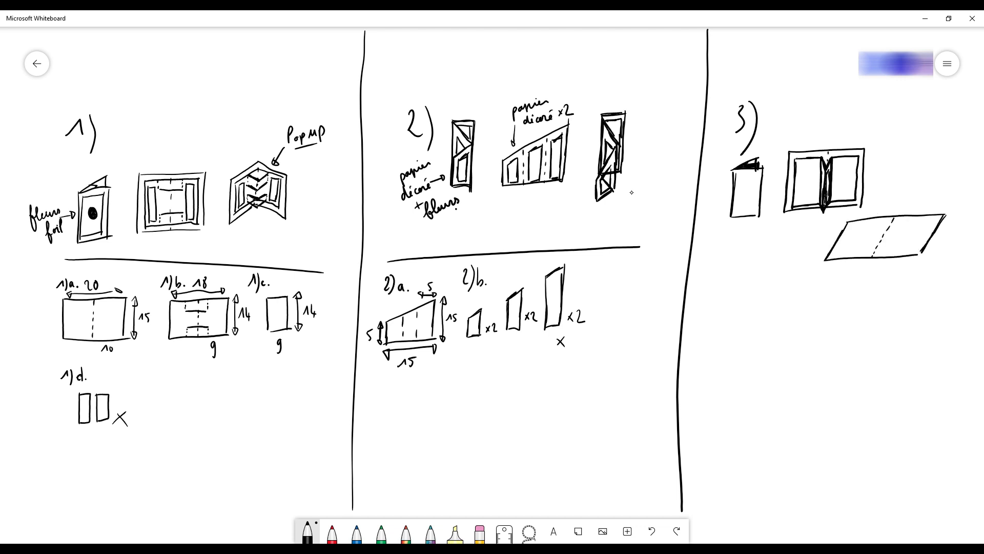
mouse_move(851, 226)
left_mouse_down()
mouse_move(885, 223)
mouse_move(872, 255)
left_mouse_up()
left_click_drag(846, 227, 870, 255)
left_click_drag(895, 221, 934, 219)
left_click_drag(934, 219, 918, 250)
left_click_drag(897, 196, 889, 225)
mouse_move(886, 224)
left_mouse_down()
mouse_move(868, 255)
mouse_move(885, 250)
mouse_move(898, 197)
left_mouse_up()
left_click_drag(898, 197, 897, 226)
mouse_move(882, 226)
left_mouse_down()
mouse_move(886, 250)
mouse_move(894, 237)
left_mouse_up()
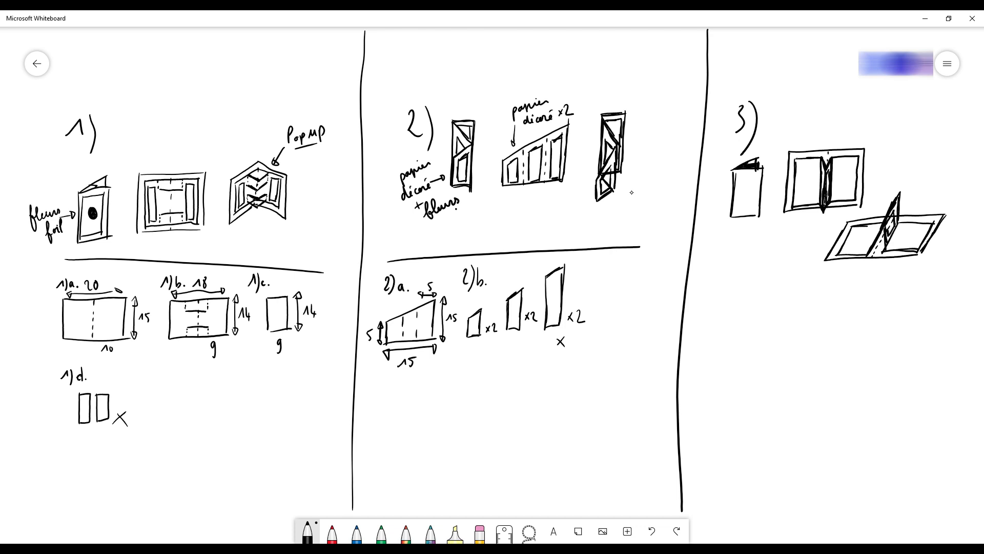
Draw a horizontal divider under section 3's sketches and add piece 3)a as a rectangle with a dashed centre fold
left_click_drag(712, 286, 943, 282)
mouse_move(706, 298)
left_mouse_down()
mouse_move(715, 311)
mouse_move(727, 308)
left_mouse_up()
mouse_move(710, 319)
left_mouse_down()
mouse_move(709, 341)
mouse_move(760, 316)
left_mouse_up()
left_click_drag(759, 316, 758, 349)
left_click_drag(710, 353, 760, 347)
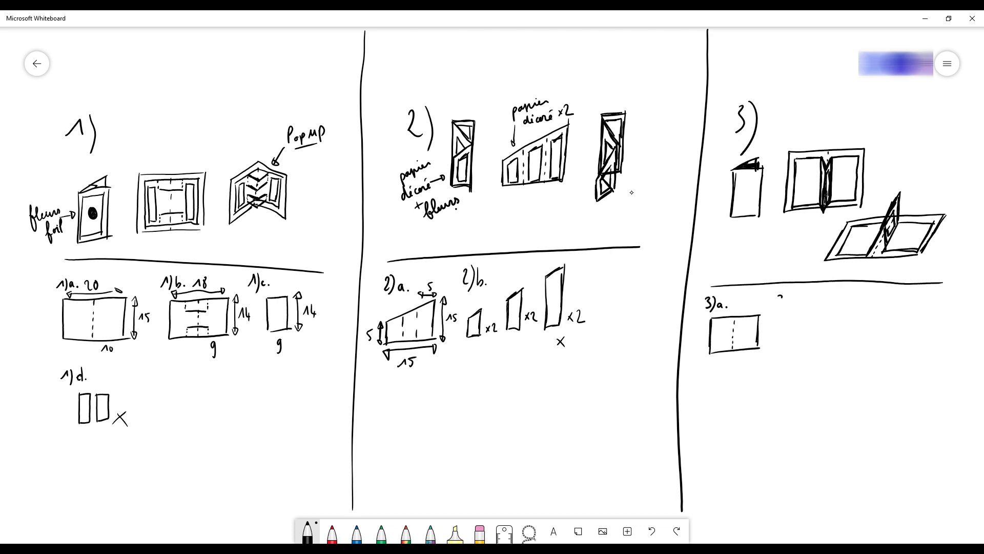
Write the label 3)b and add an inset panel to the front of section 3's closed card
left_click_drag(779, 297, 780, 309)
left_click_drag(786, 295, 785, 307)
left_click_drag(792, 294, 798, 305)
left_click(801, 305)
left_click_drag(740, 174, 741, 214)
left_click_drag(741, 174, 757, 212)
Sketch piece 3)b as a rectangle with a dashed centre fold and an inset panel on its right half
left_click_drag(784, 316, 783, 350)
left_click_drag(785, 316, 803, 315)
left_click_drag(783, 350, 809, 347)
mouse_move(807, 315)
left_mouse_down()
mouse_move(808, 348)
mouse_move(834, 328)
mouse_move(834, 344)
left_mouse_up()
left_click_drag(809, 348, 834, 343)
mouse_move(812, 346)
left_mouse_down()
mouse_move(827, 315)
mouse_move(826, 341)
left_mouse_up()
mouse_move(812, 343)
left_mouse_down()
mouse_move(825, 342)
mouse_move(807, 348)
left_mouse_up()
left_click_drag(795, 315, 821, 310)
left_click_drag(794, 348, 811, 342)
left_click_drag(807, 316, 805, 336)
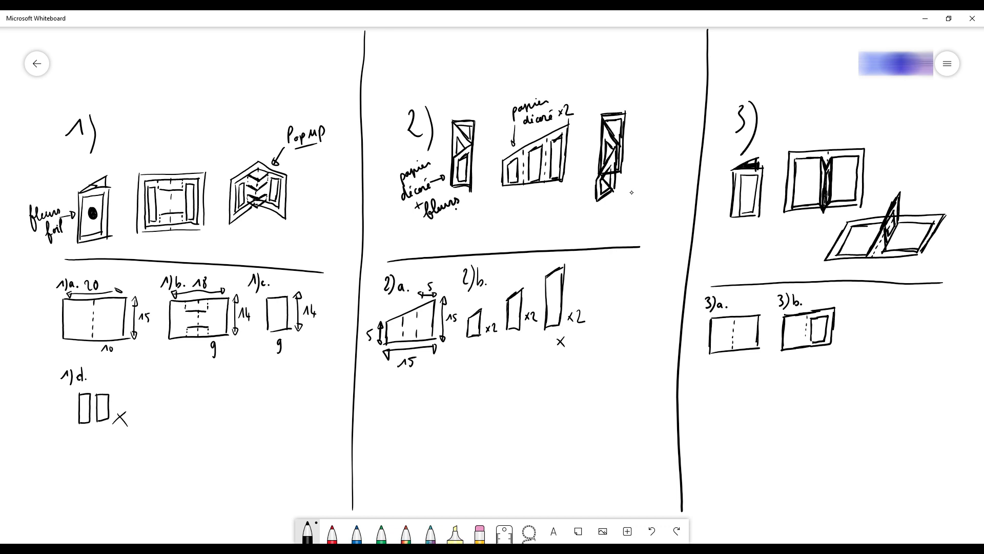
Sketch piece 3)c with a dashed fold and a left inset panel, and draw arrows from 3)b and 3)c to the perspective card
left_click_drag(854, 291, 855, 303)
left_click_drag(861, 289, 863, 307)
left_click_drag(874, 298, 879, 339)
left_click_drag(864, 318, 880, 339)
mouse_move(884, 310)
left_mouse_down()
mouse_move(883, 339)
mouse_move(911, 261)
left_mouse_up()
left_click_drag(905, 266, 914, 264)
left_click_drag(817, 306, 831, 261)
left_click_drag(827, 265, 837, 263)
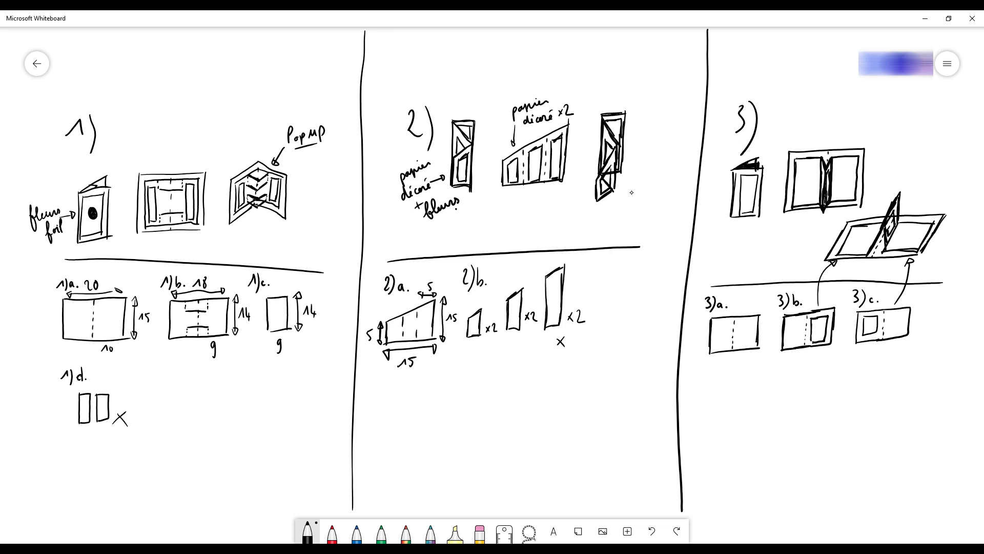
Sketch 3)b and 3)c joined into one strip with two adjacent inset panels, underlined by a long horizontal arrow
mouse_move(785, 362)
left_mouse_down()
mouse_move(810, 390)
mouse_move(832, 388)
left_mouse_up()
mouse_move(829, 359)
left_mouse_down()
mouse_move(871, 384)
mouse_move(848, 383)
left_mouse_up()
mouse_move(814, 365)
left_mouse_down()
mouse_move(827, 386)
mouse_move(874, 394)
left_mouse_up()
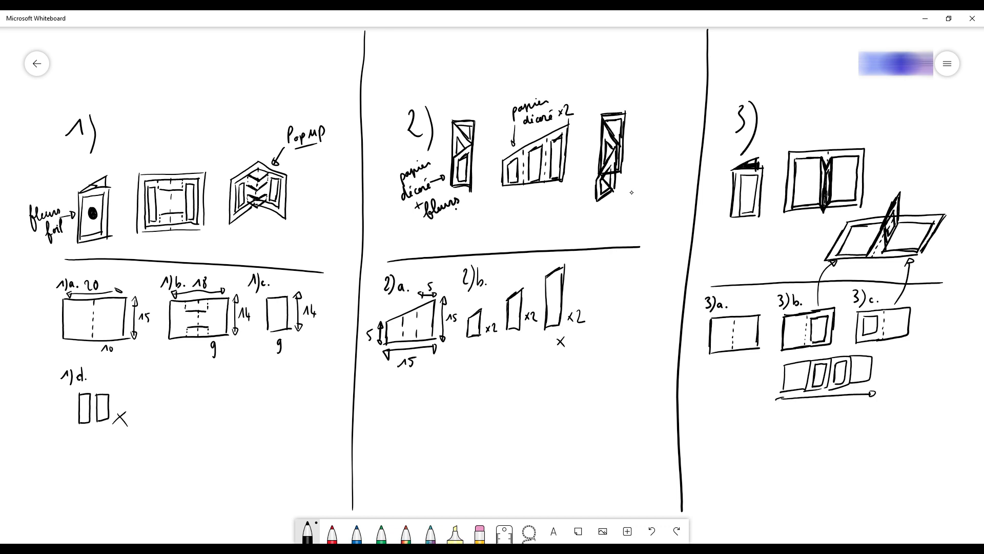
Make the arrow under the joined strip double-headed and cross out the strip's two inset panels
left_click_drag(782, 396, 778, 406)
left_click_drag(819, 358, 853, 393)
left_click_drag(846, 358, 812, 391)
Write a plus sign between 3)b and 3)c, and sketch a small upright rectangle labelled 3)d below 3)a
left_click_drag(838, 332, 847, 332)
left_click_drag(842, 328, 843, 336)
left_click_drag(704, 419, 706, 434)
left_click_drag(714, 416, 711, 438)
left_click(732, 435)
left_click_drag(727, 418, 739, 443)
left_click_drag(714, 468, 709, 478)
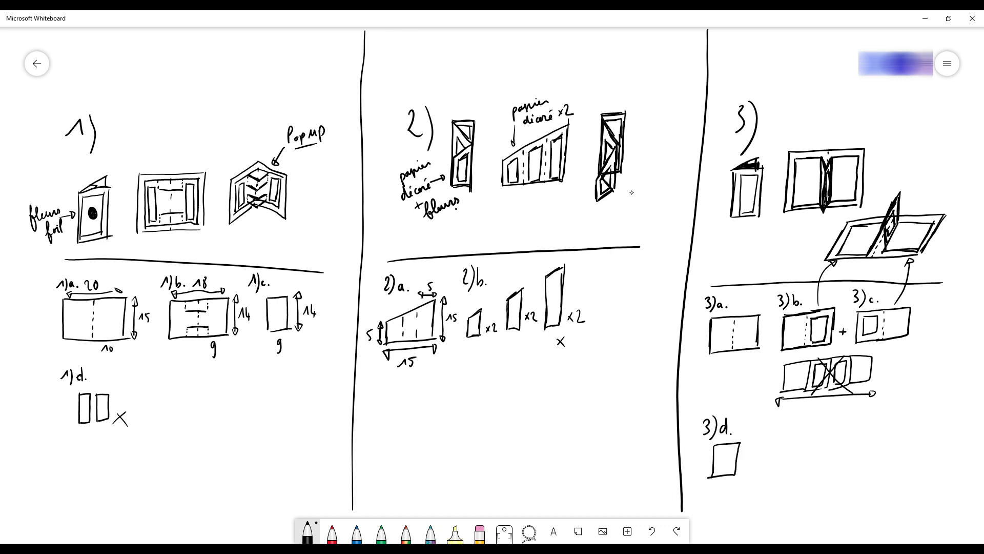
Add an inset panel to both pages of section 3's open card and of its perspective view
left_click_drag(836, 162, 838, 199)
mouse_move(800, 163)
left_mouse_down()
mouse_move(799, 201)
mouse_move(812, 201)
left_mouse_up()
mouse_move(851, 229)
left_mouse_down()
mouse_move(849, 251)
mouse_move(872, 230)
left_mouse_up()
left_click_drag(894, 228, 923, 248)
Write the label 3)e beside 3)d and sketch two narrow upright rectangles beneath it
left_click_drag(774, 416, 775, 435)
mouse_move(782, 415)
left_mouse_down()
mouse_move(784, 438)
mouse_move(801, 432)
left_mouse_up()
left_click(804, 430)
left_click_drag(787, 444, 786, 470)
left_click_drag(811, 438, 826, 468)
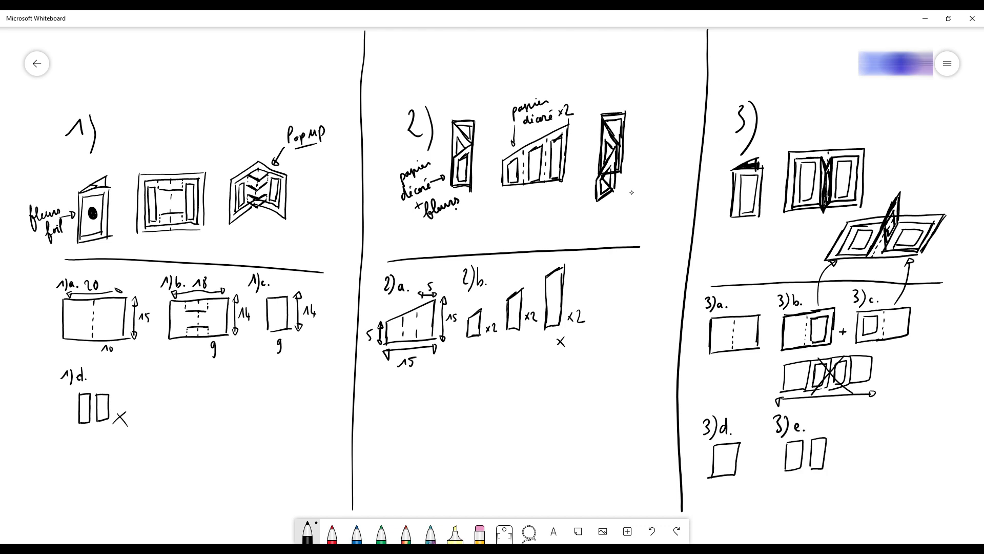
Dimension piece 3)a with a height of 15, a total width of 20 and a half width of 10
mouse_move(736, 355)
left_mouse_down()
mouse_move(757, 354)
mouse_move(735, 357)
left_mouse_up()
mouse_move(763, 317)
left_mouse_down()
mouse_move(763, 347)
mouse_move(773, 335)
left_mouse_up()
left_click_drag(740, 361, 750, 367)
left_click_drag(715, 313, 758, 310)
left_click_drag(735, 308, 746, 305)
Dimension pieces 3)b and 3)c with a height of 14 and panel widths of 9 and 8
left_click_drag(914, 308, 914, 336)
left_click_drag(911, 313, 918, 310)
left_click_drag(920, 317, 921, 326)
mouse_move(922, 318)
left_mouse_down()
mouse_move(892, 352)
mouse_move(866, 351)
left_mouse_up()
left_click_drag(820, 346, 792, 360)
left_click_drag(774, 339, 774, 344)
left_click_drag(776, 339, 778, 344)
Dimension piece 3)d as 14 high and 9 wide, and mark the 3)e pieces with an x
left_click_drag(742, 454, 755, 466)
left_click_drag(724, 480, 720, 490)
left_click_drag(830, 470, 839, 476)
left_click_drag(838, 469, 831, 476)
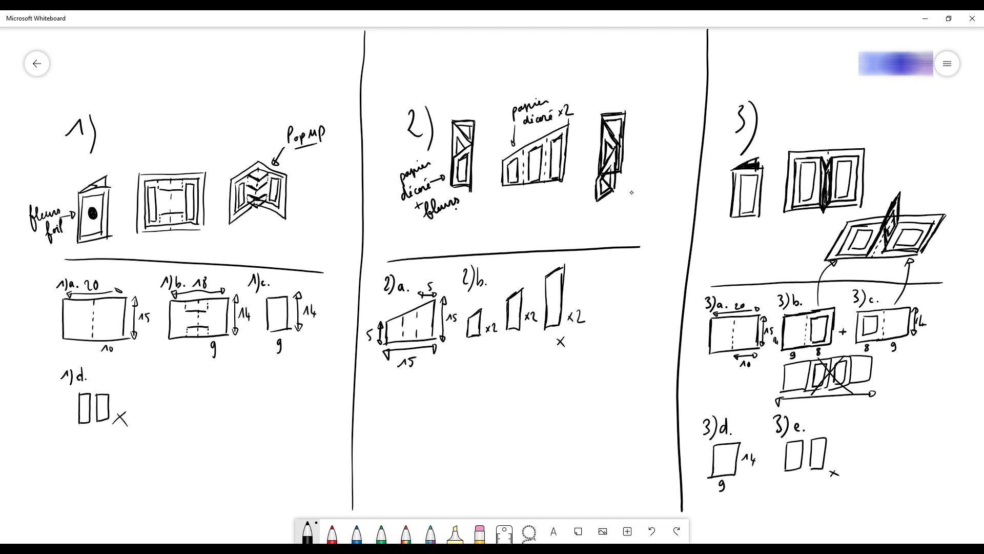
Draw a double-headed width arrow above piece 3)b and write 17 over it
left_click_drag(792, 309, 834, 304)
left_click_drag(789, 307, 787, 312)
left_click_drag(809, 297, 808, 304)
left_click_drag(813, 297, 816, 304)
mouse_move(25, 202)
left_mouse_down()
mouse_move(72, 196)
mouse_move(29, 197)
left_mouse_up()
left_click_drag(390, 193, 450, 210)
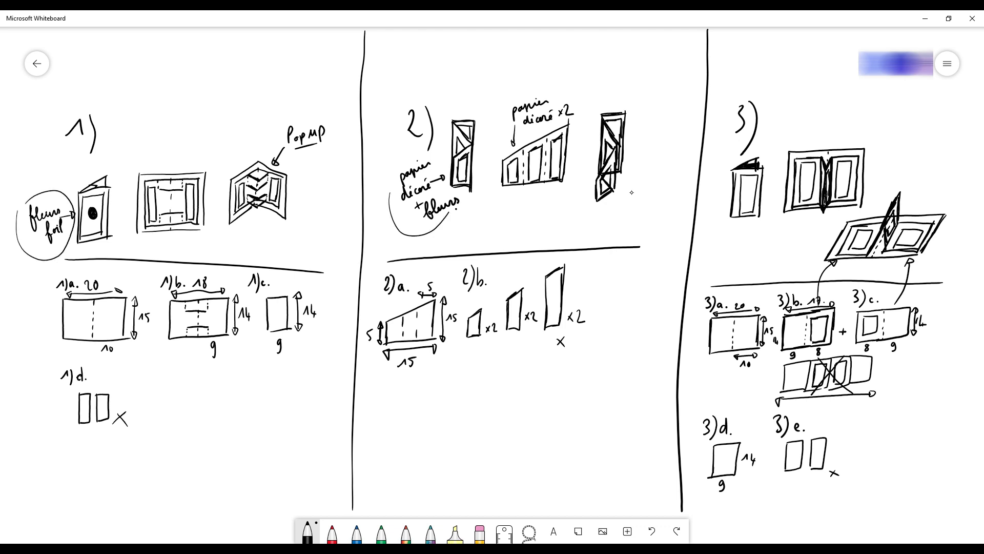
left_click(651, 531)
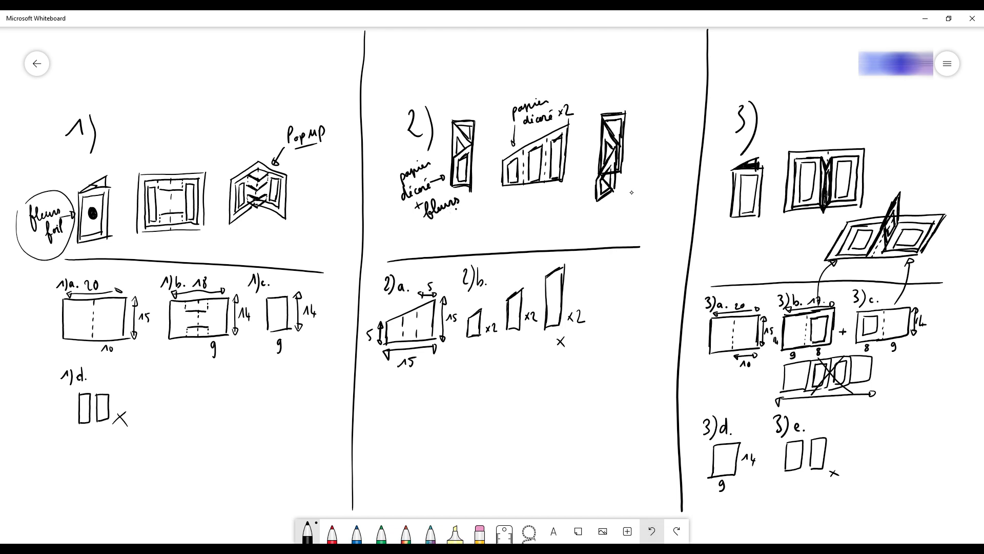
left_click(651, 530)
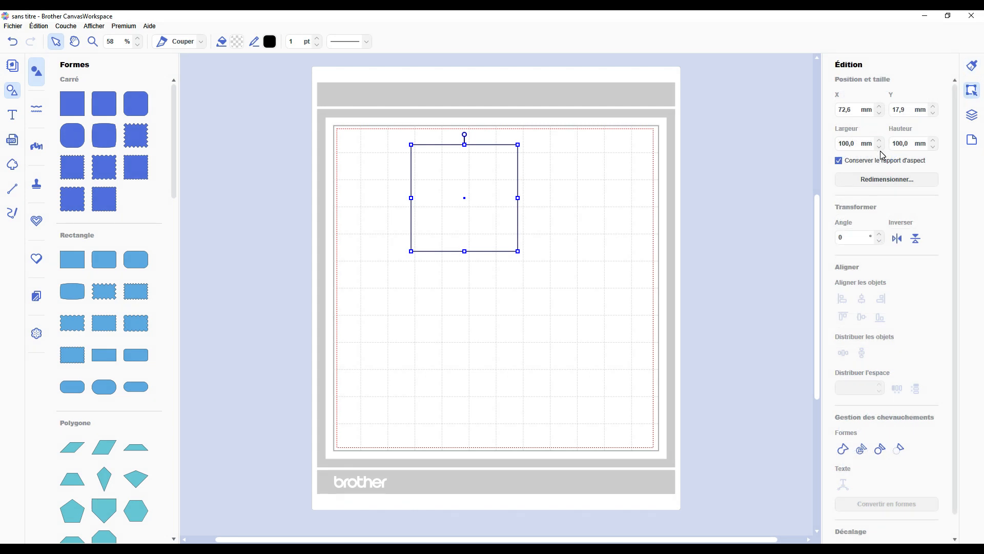
In Brother CanvasWorkspace, resize the square to 200 × 150 mm without keeping its aspect ratio and move it toward the mat's upper-left corner
left_click(839, 161)
double_click(855, 144)
type("200")
key("Return")
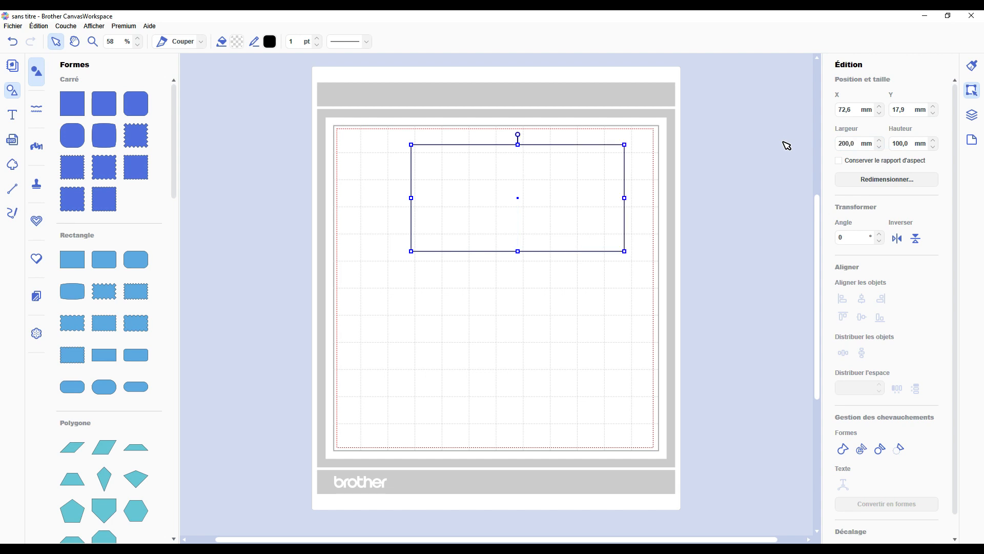
double_click(908, 143)
type("150")
key("Return")
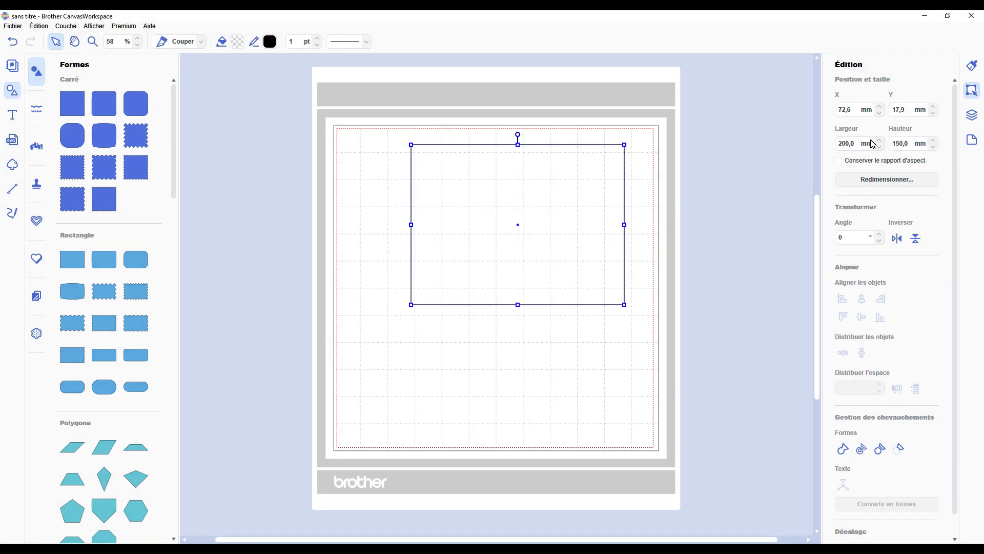
left_click_drag(574, 180, 523, 175)
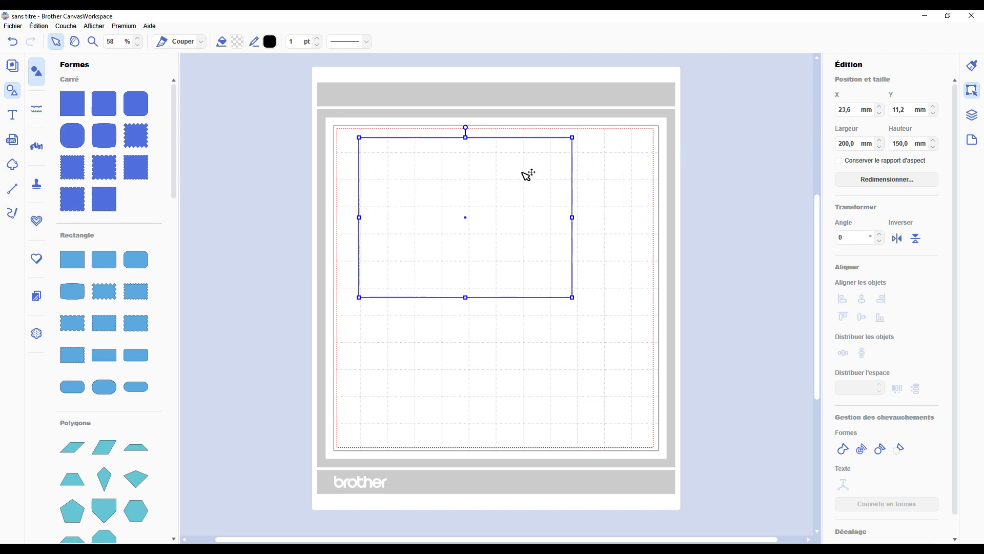
Add a node at the midpoint of the 200 × 150 mm rectangle's top and bottom edges
double_click(511, 210)
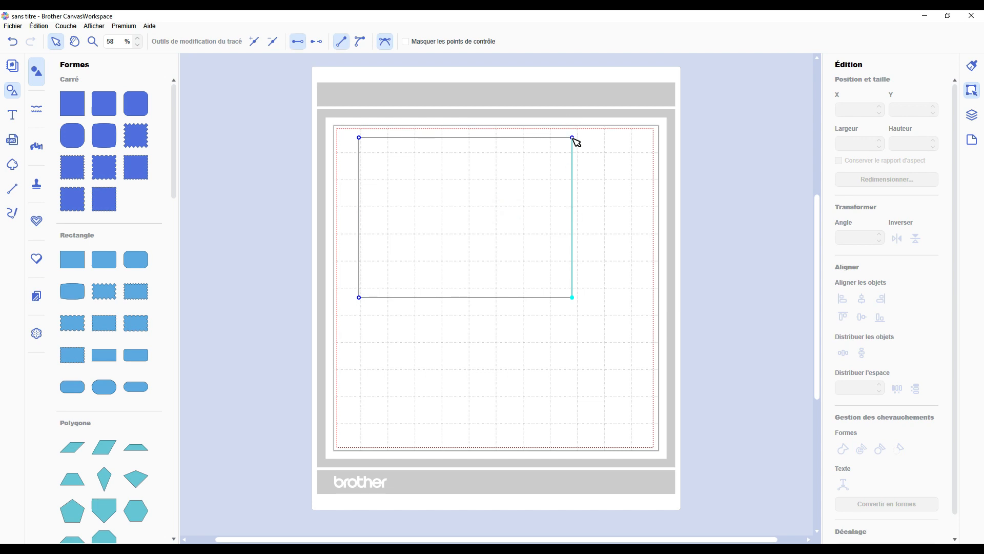
left_click(572, 138)
left_click(254, 41)
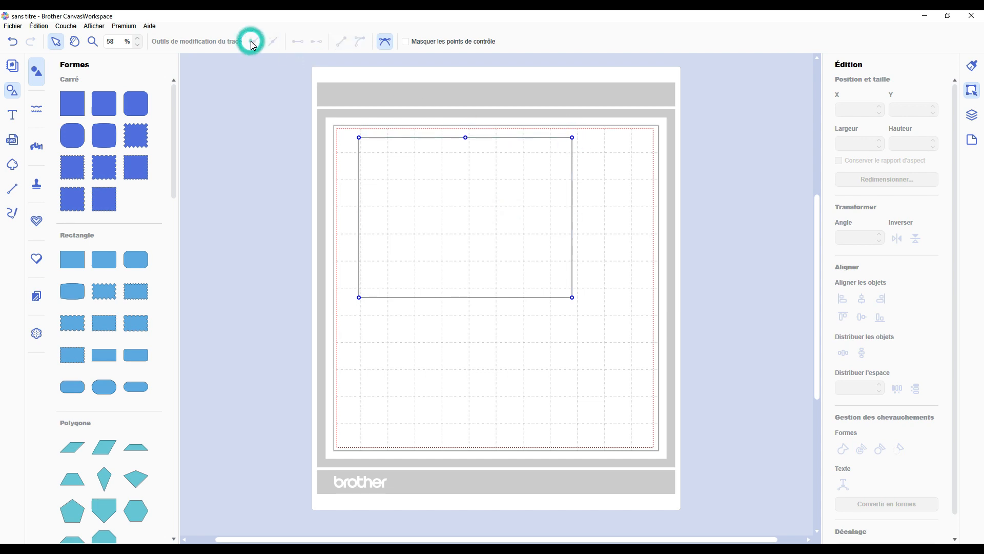
left_click(359, 298)
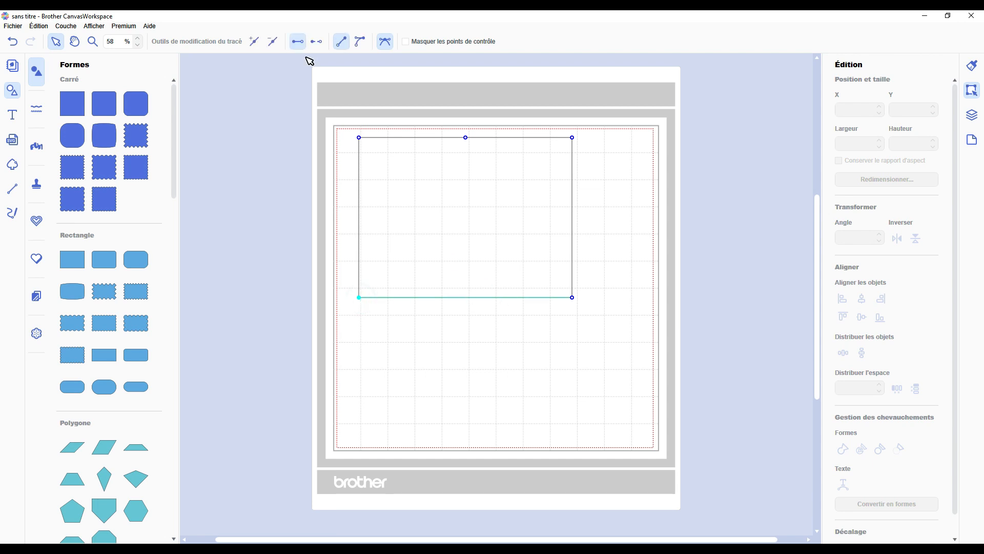
left_click(255, 41)
double_click(451, 297)
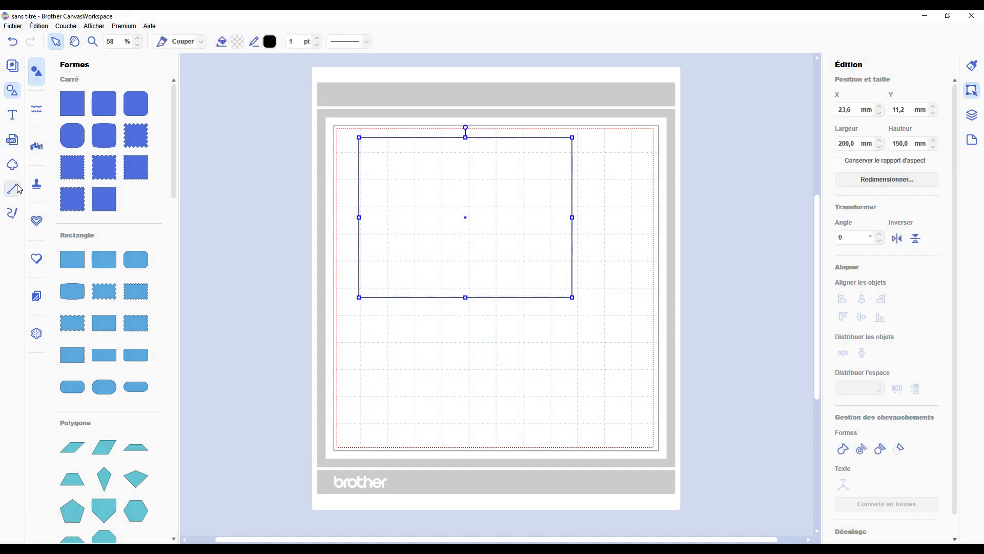
Draw a straight vertical fold line between the midpoints of the rectangle's top and bottom edges
left_click(12, 188)
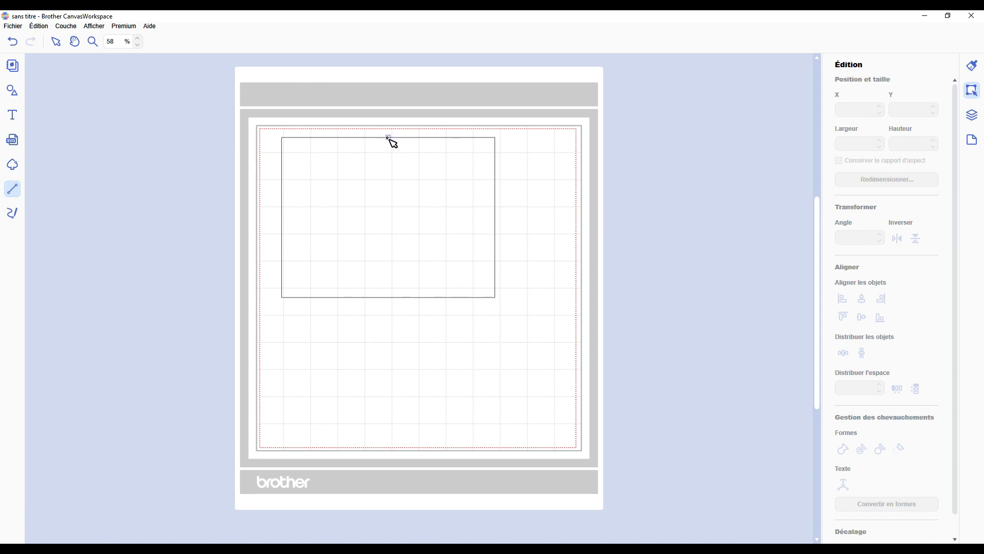
left_click(388, 138)
left_click(389, 297)
left_click(388, 298)
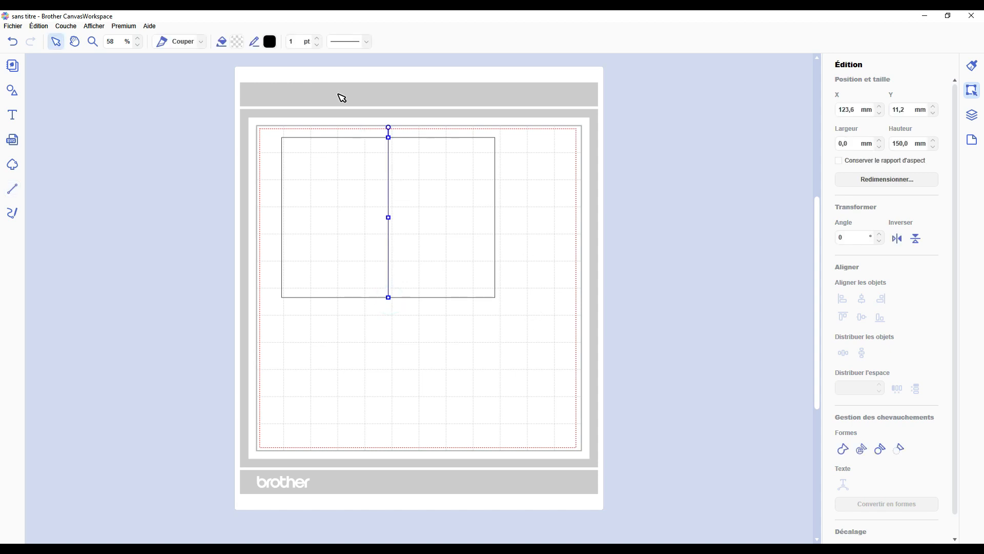
Give the fold line a short-dash style and move it together with the rectangle closer to the mat's upper-left corner
left_click(358, 44)
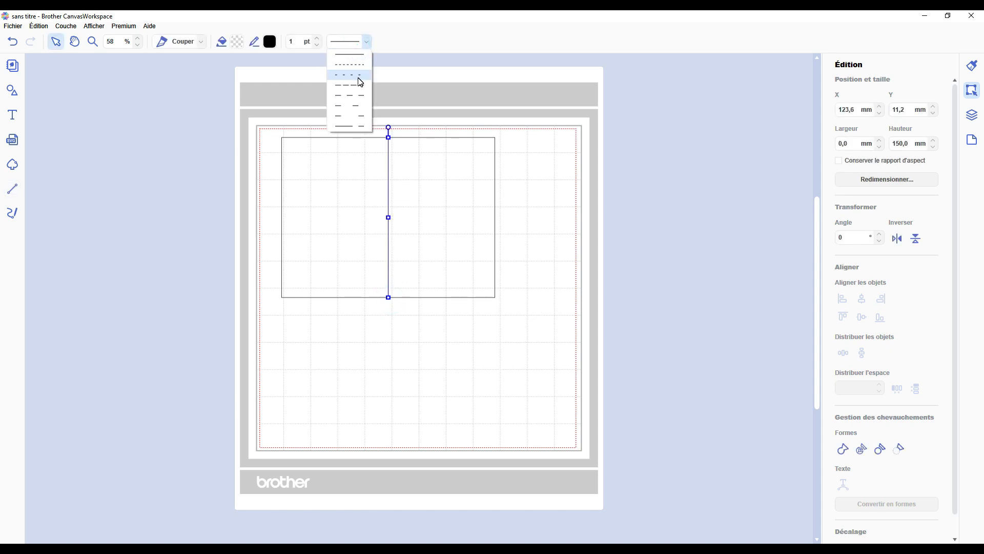
left_click(360, 76)
left_click(464, 93)
left_click_drag(529, 110, 295, 277)
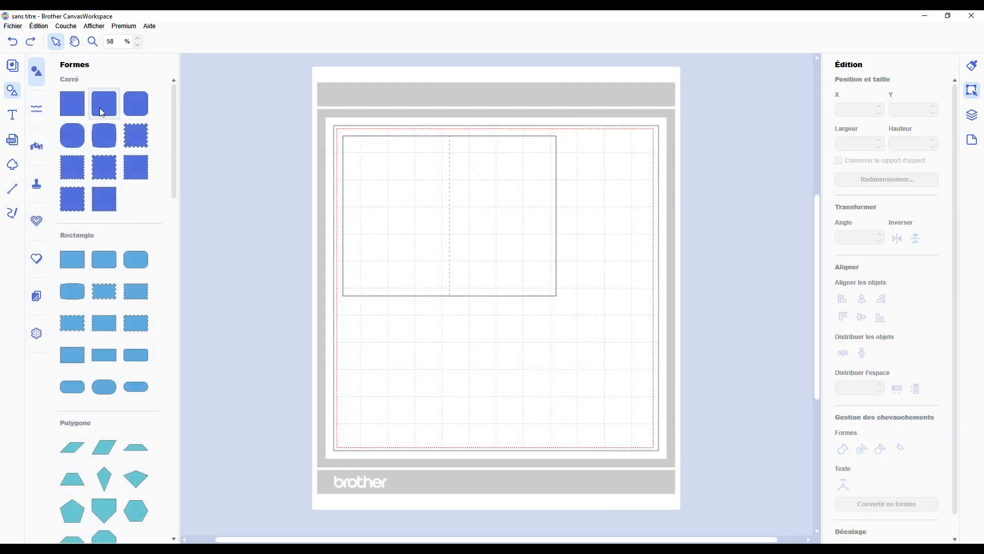
Add a square over the card and stretch it to about 187 × 137 mm inside the card's outline
left_click_drag(102, 112, 400, 229)
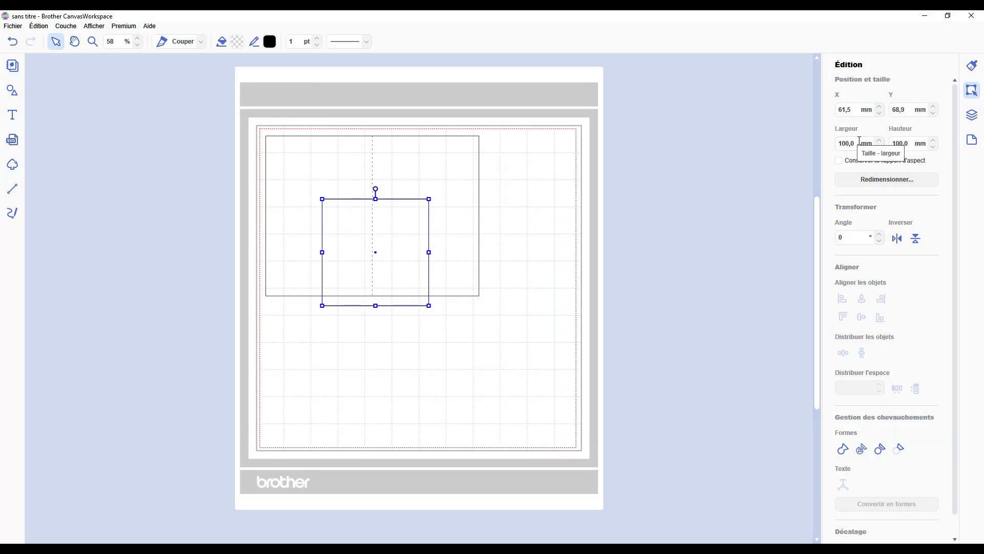
left_click_drag(379, 242, 423, 185)
left_click_drag(366, 195, 273, 190)
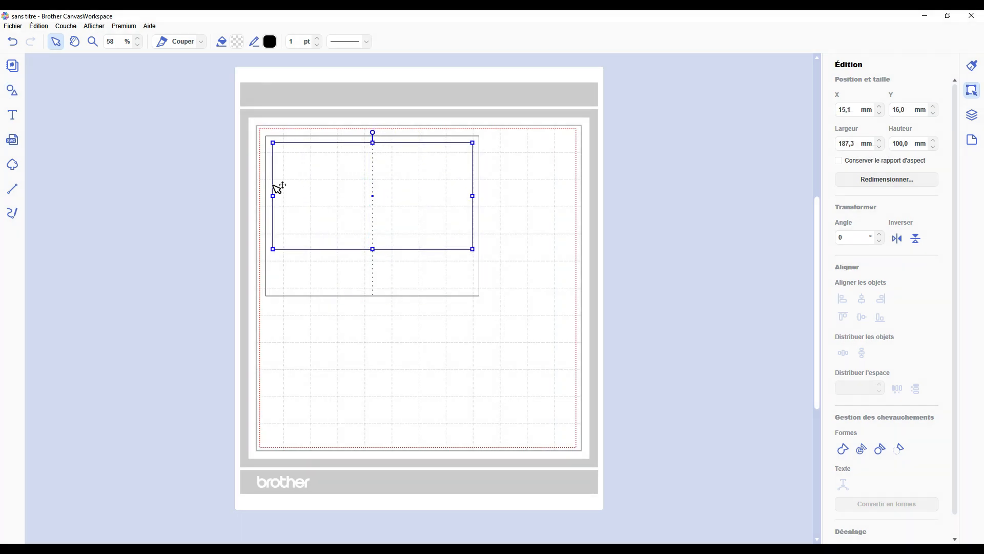
left_click_drag(373, 247, 375, 288)
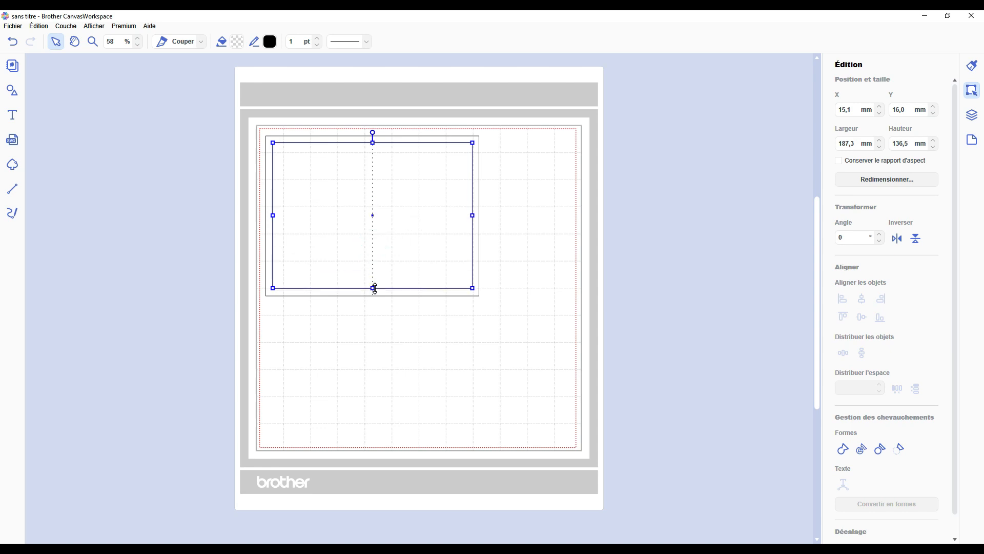
Set the inner rectangle's width to 180 mm and shift it toward the card's centre
double_click(846, 143)
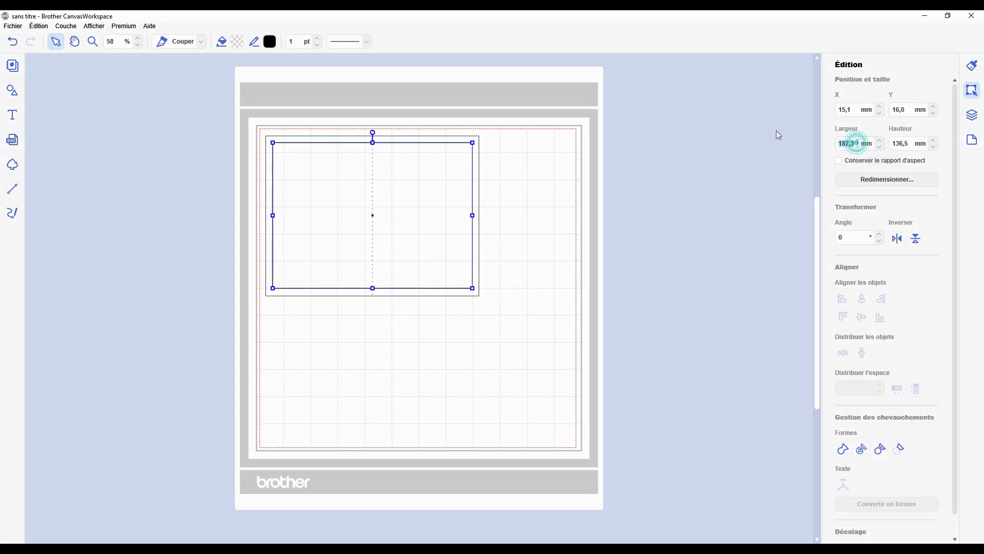
type("180")
key("Return")
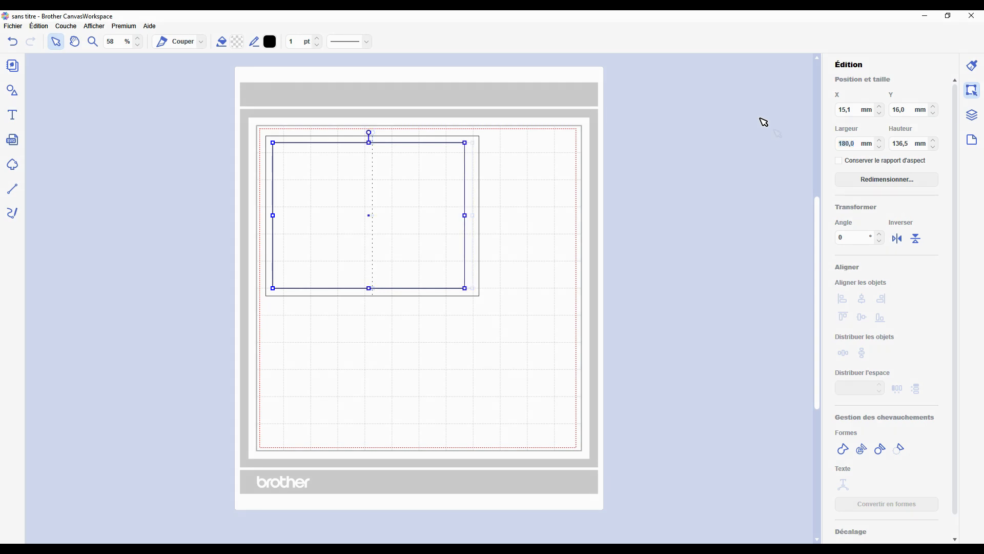
left_click_drag(420, 193, 423, 195)
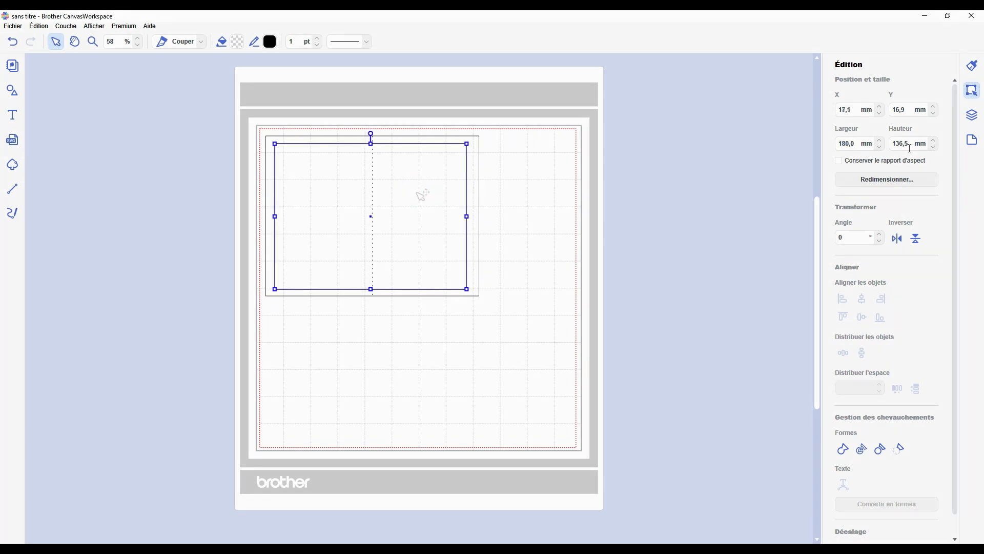
Set the inner rectangle's height to 140 mm and width to 190 mm, centring it vertically in the card
double_click(901, 144)
type("140")
key("Return")
left_click_drag(432, 243, 432, 240)
double_click(858, 141)
type("190")
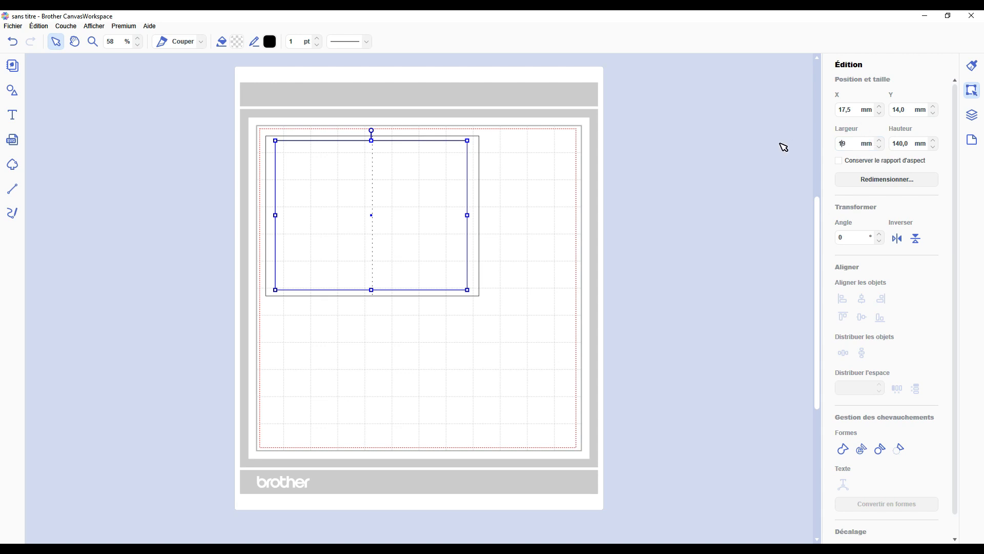
key("Return")
Move the inner rectangle below the card, and shift the card with its fold line to the mat's upper-left corner
left_click_drag(389, 174, 457, 324)
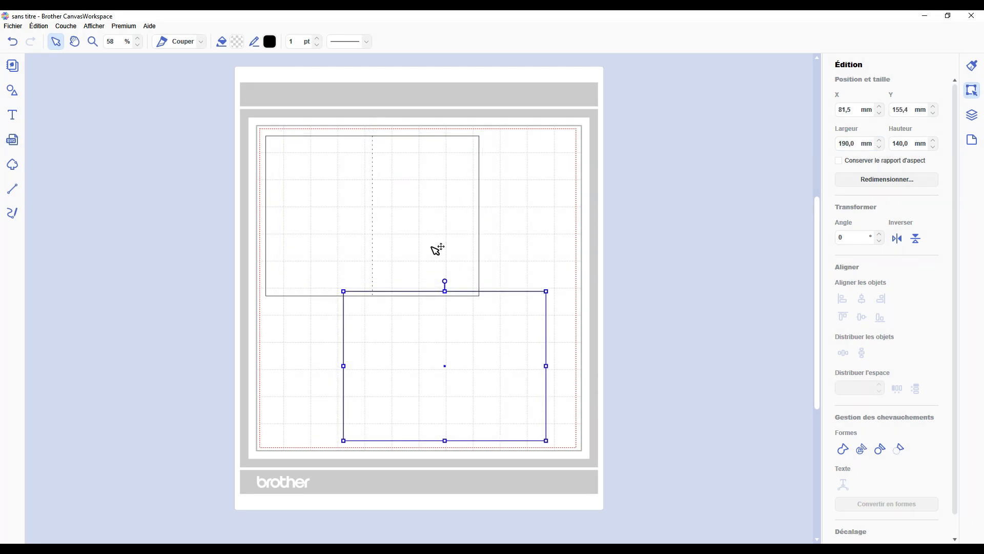
left_click_drag(438, 249, 425, 229)
left_click_drag(440, 341, 442, 343)
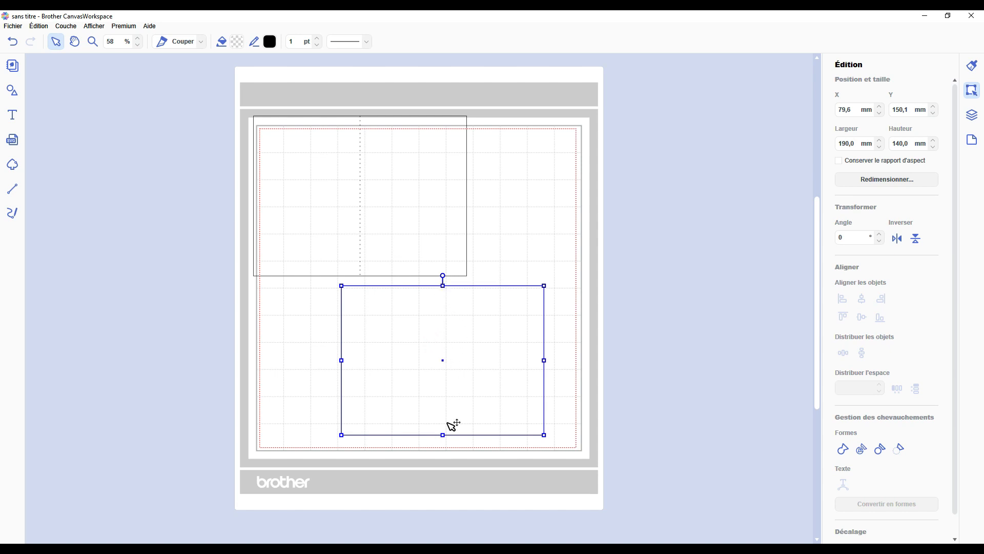
Add a midpoint node to the 190 × 140 mm rectangle's top edge, and move the rectangle with its fold line to the mat's lower right
double_click(473, 354)
left_click(545, 286)
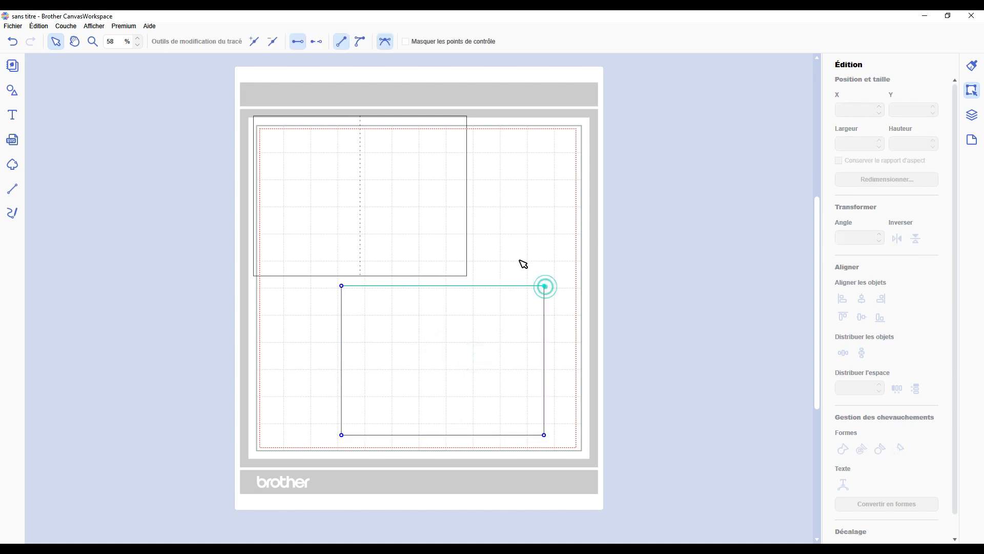
left_click(254, 41)
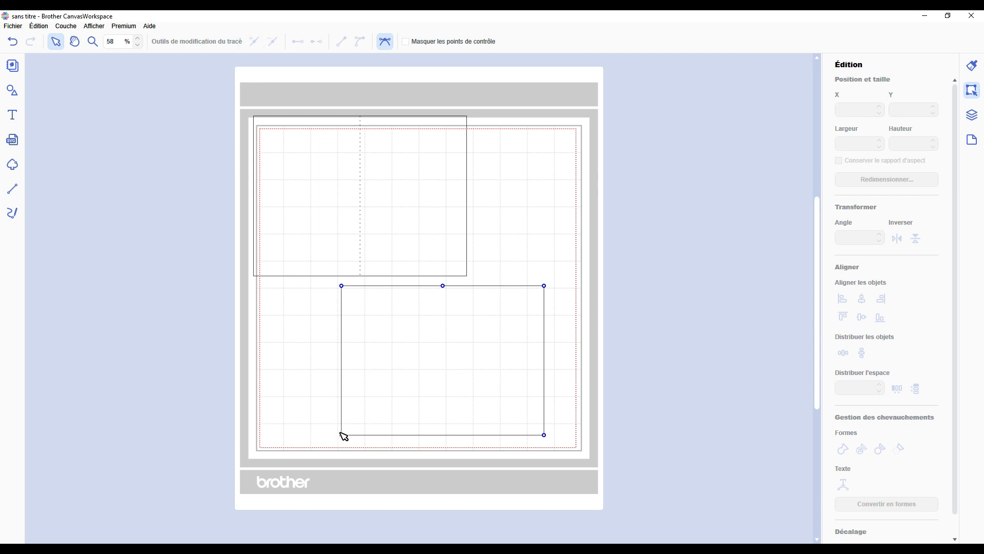
left_click(341, 433)
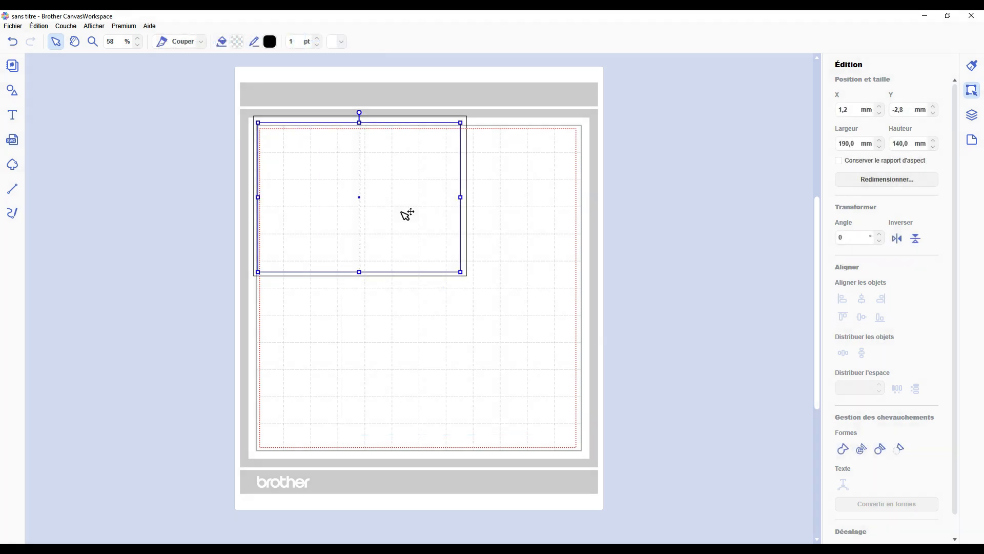
left_click_drag(402, 213, 511, 378)
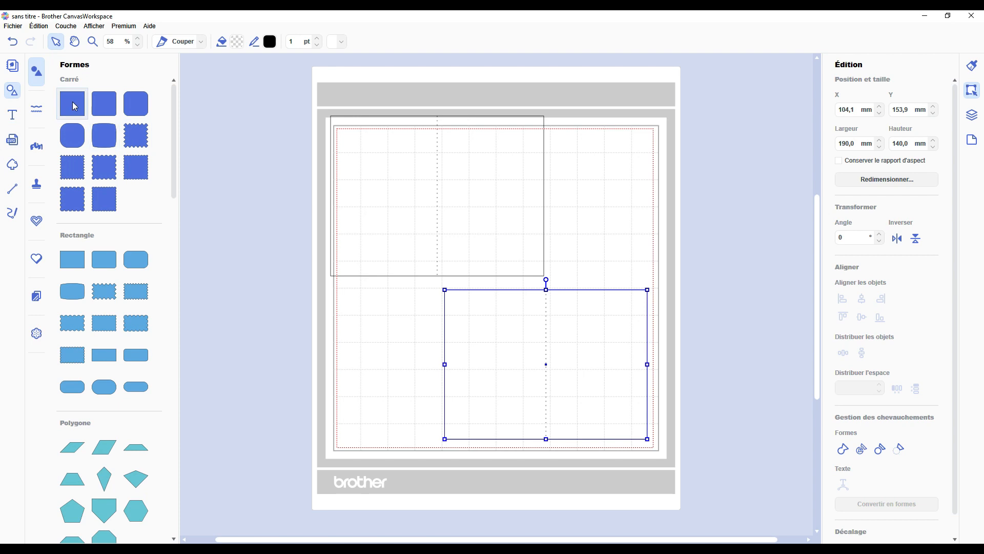
Add a square centred on the lower rectangle's fold at its top edge and shorten it to about 28 mm high
left_click(72, 102)
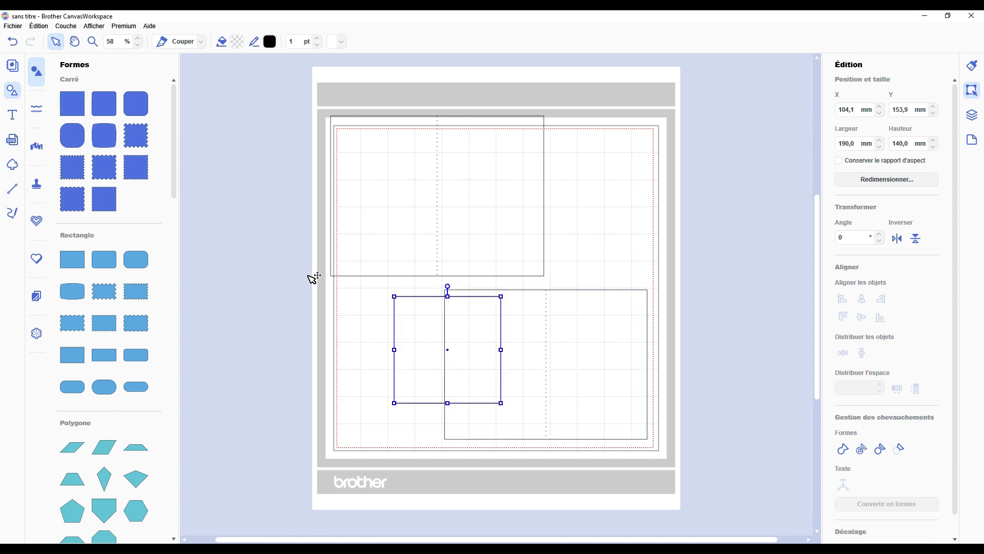
left_click(12, 90)
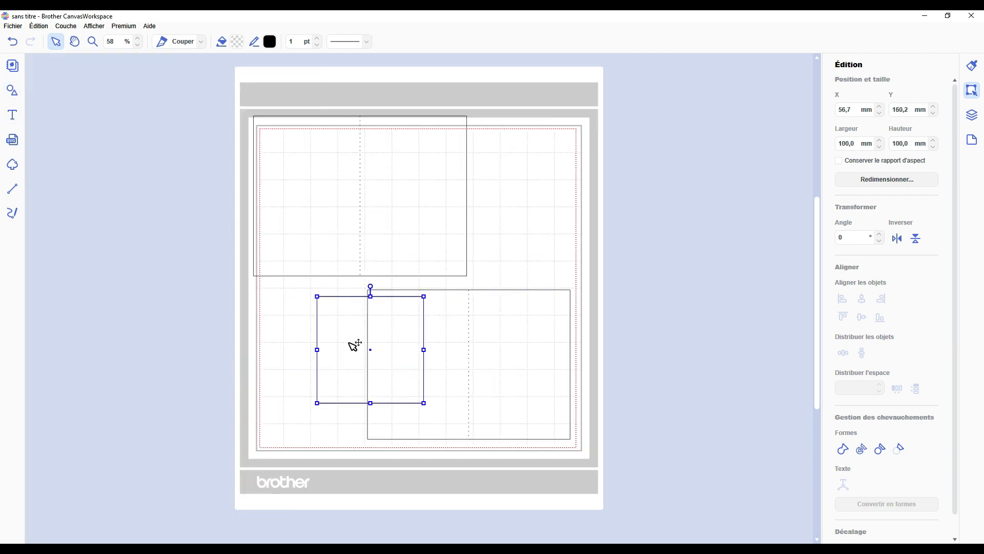
left_click_drag(354, 345, 453, 339)
left_click_drag(469, 398, 474, 319)
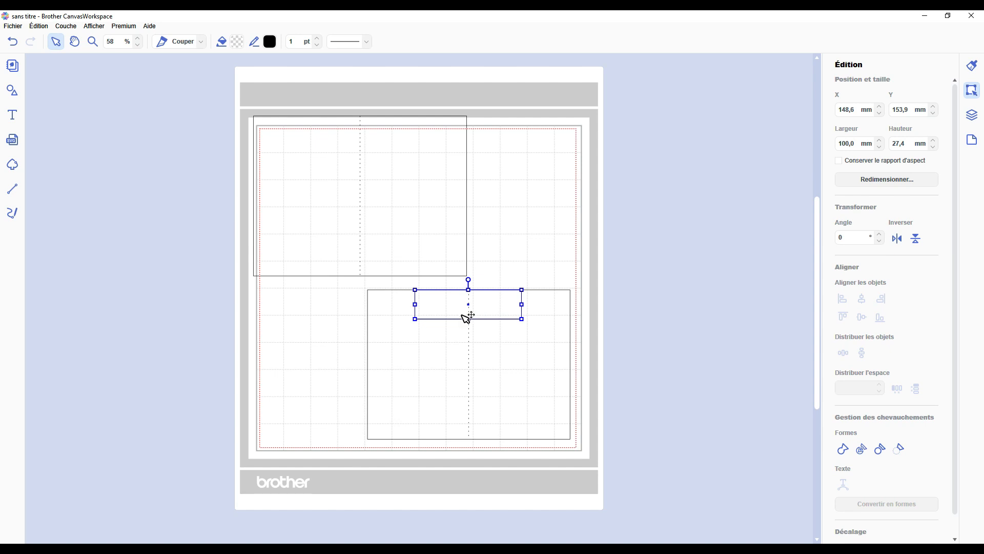
left_click_drag(469, 319, 473, 320)
Narrow the strip at the top of the fold and set its width to 80 mm
left_click_drag(414, 304, 440, 306)
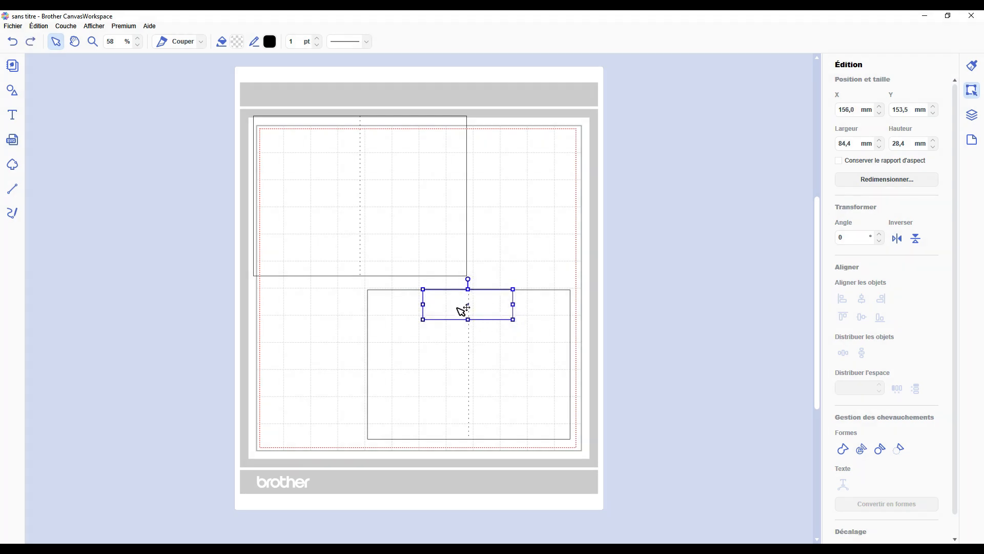
left_click(854, 144)
type("80")
key("Return")
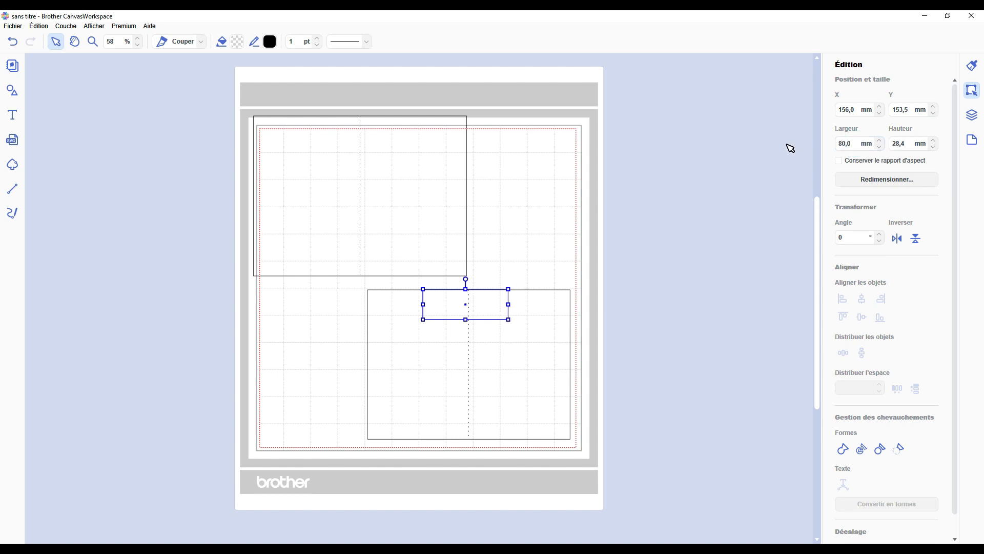
Centre the strip on the lower rectangle's fold line and set its height to 30 mm
left_click_drag(495, 306, 498, 307)
left_click_drag(909, 139, 855, 137)
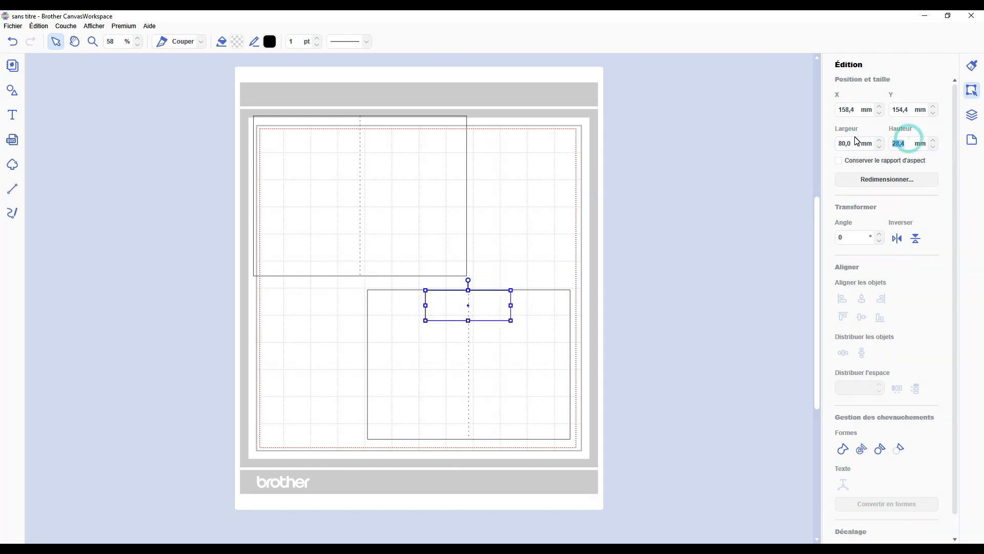
type("30")
key("Return")
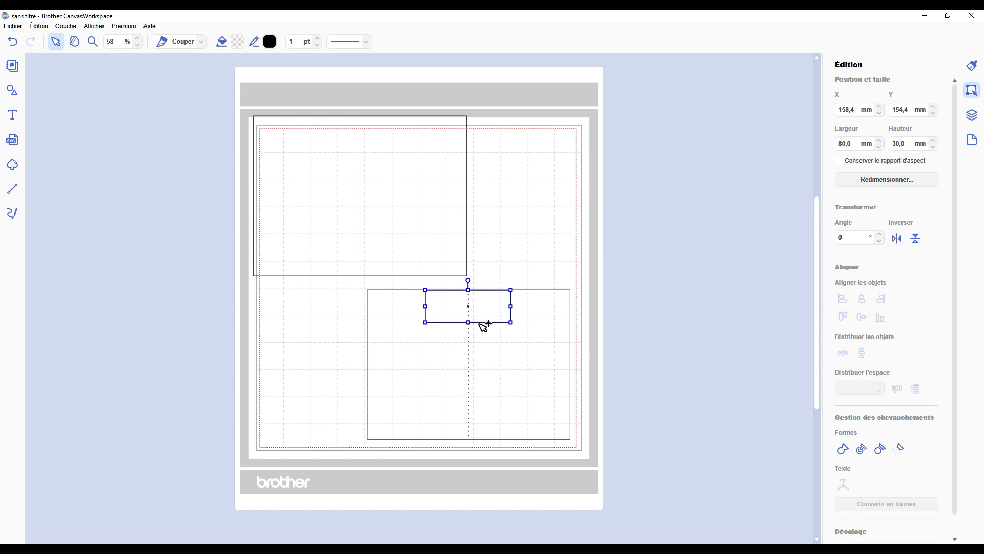
Copy the strip to the 190 × 140 mm rectangle's lower edge, and align the original with the rectangle, centred horizontally and flush at the top
left_click_drag(489, 307, 486, 426)
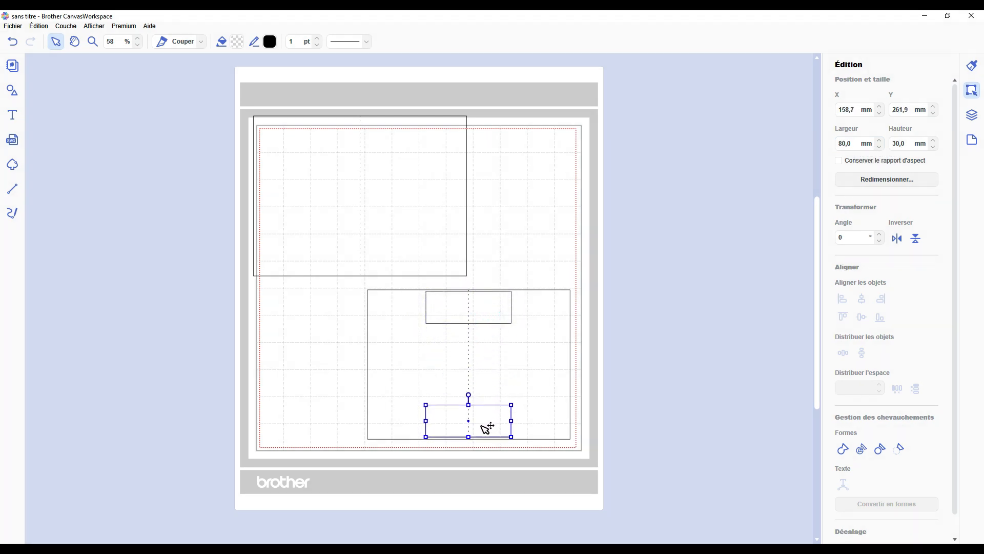
left_click_drag(604, 318, 405, 317)
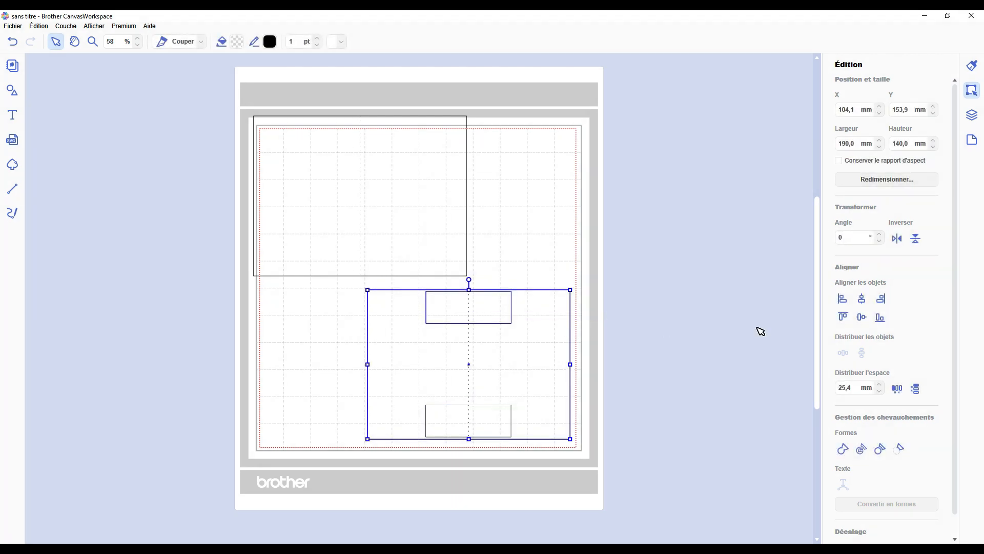
left_click(863, 299)
left_click(843, 317)
Align the copied strip with the 190 × 140 mm rectangle, centred horizontally and flush with its bottom edge
left_click_drag(571, 498, 422, 412)
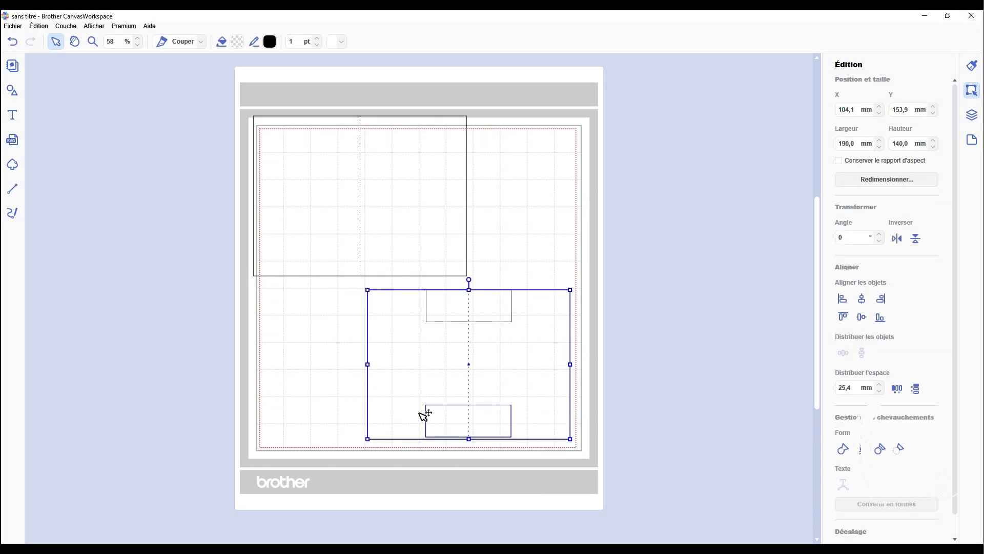
left_click(864, 302)
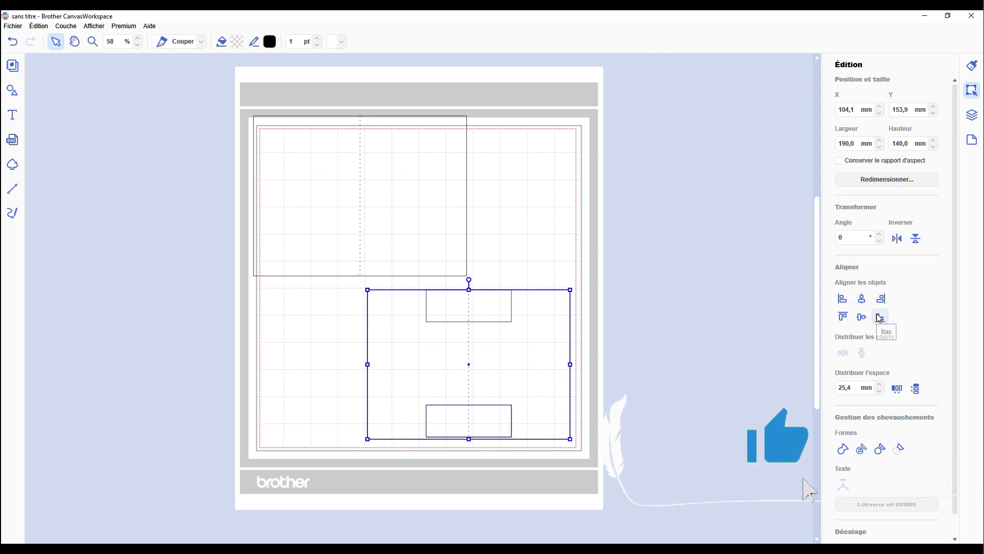
left_click(879, 317)
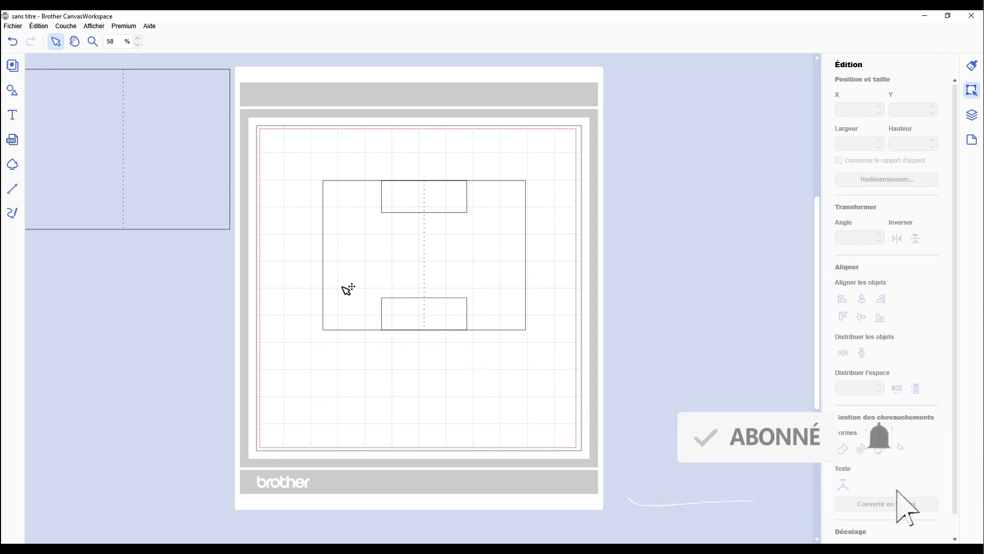
Check the inner piece against sketch 1)b in Microsoft Whiteboard and return to CanvasWorkspace
left_click(434, 268)
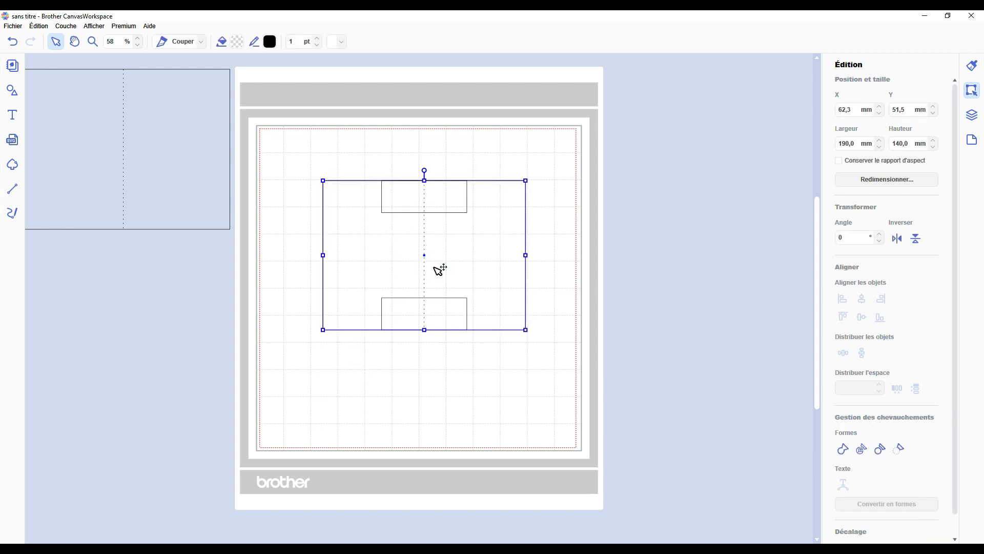
left_click(564, 266)
left_click(468, 250)
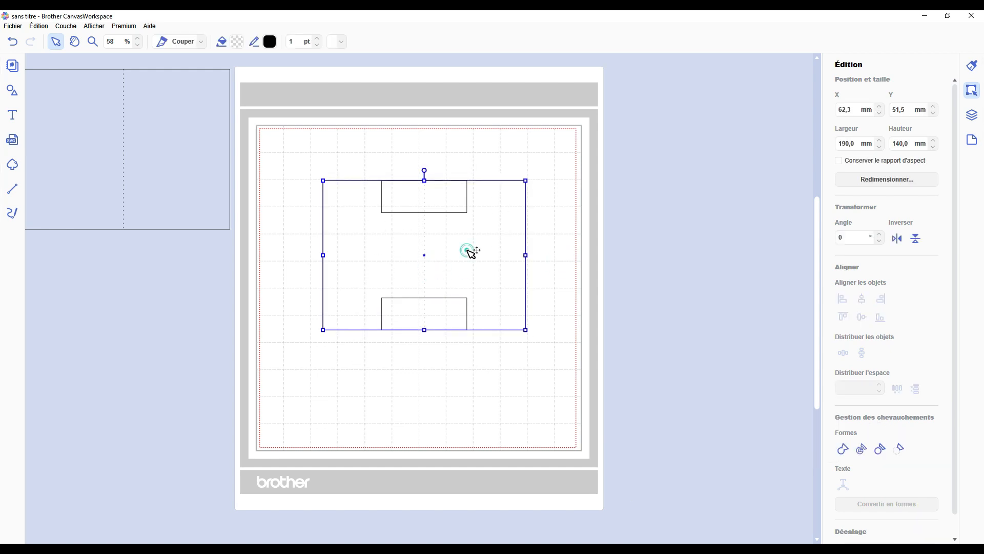
left_click(588, 225)
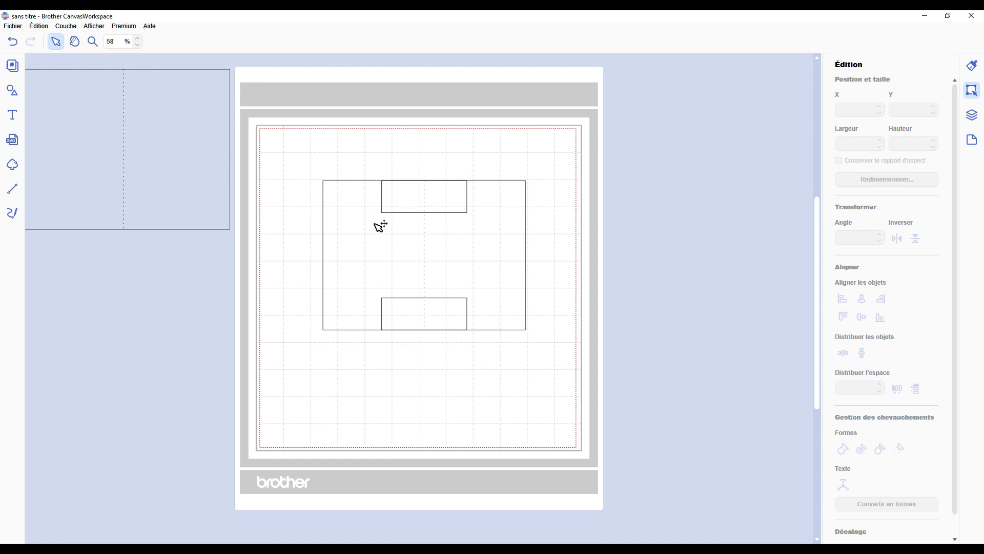
left_click(337, 515)
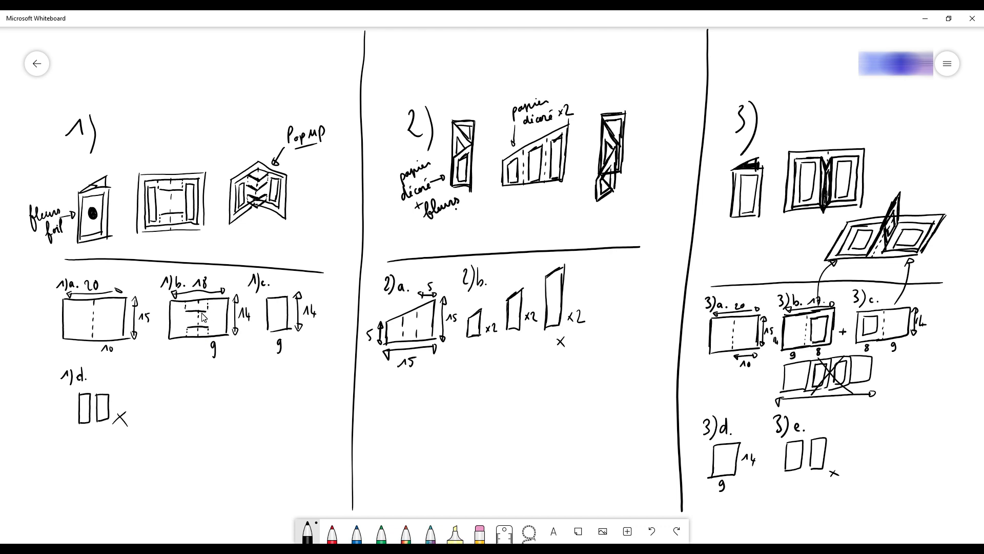
left_click(928, 19)
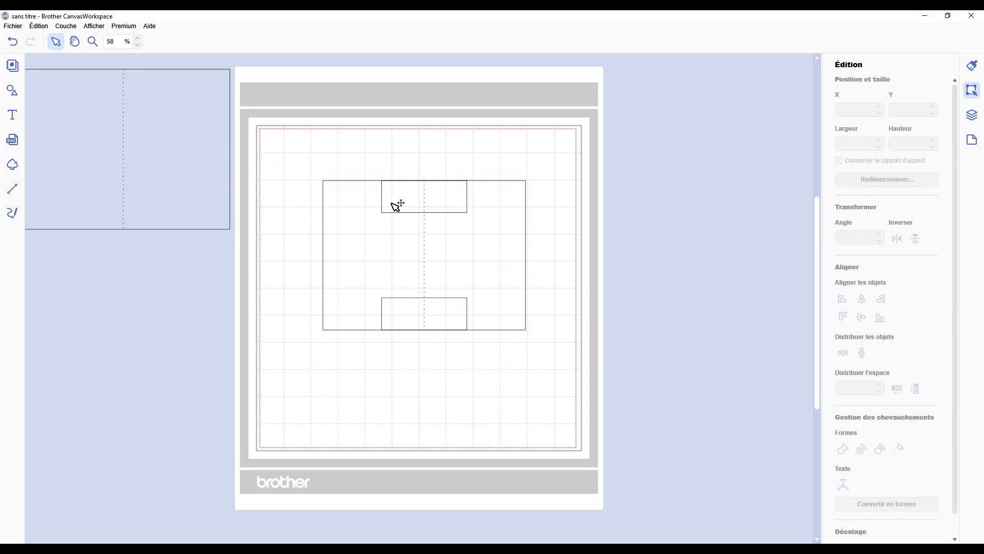
Draw a 30 mm vertical line over the upper strip's left side and give it a dotted line style
key("l")
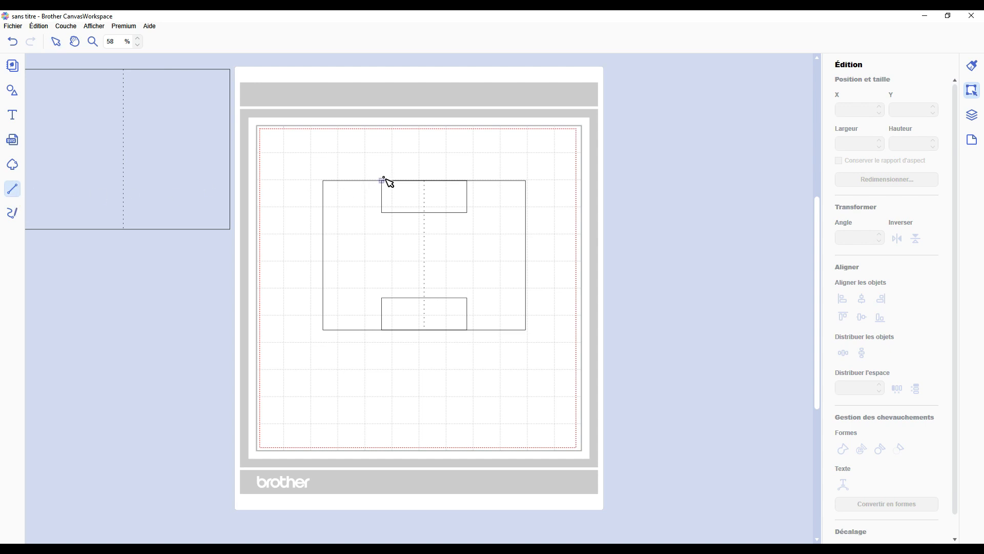
left_click(382, 180)
left_click(382, 212)
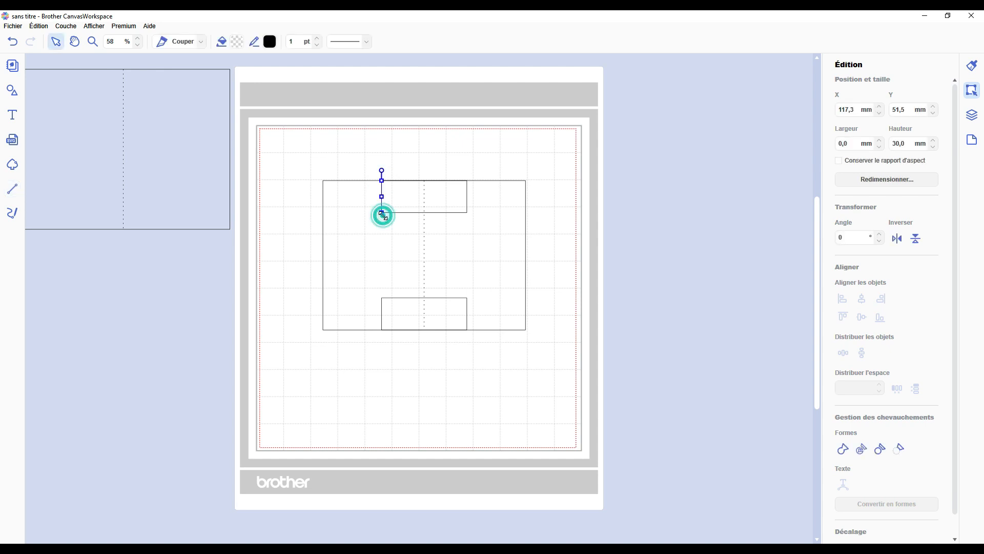
left_click(366, 42)
left_click(352, 79)
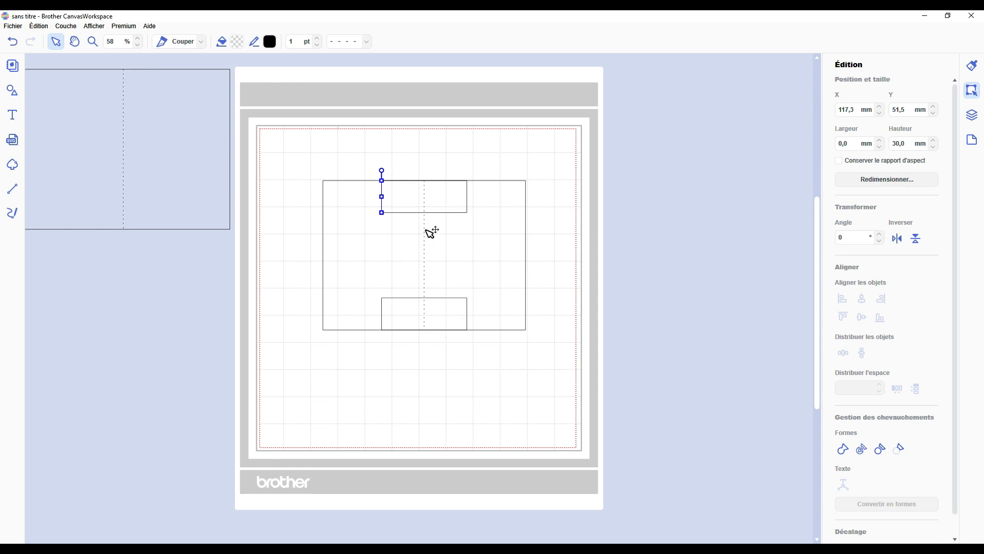
Draw dotted 30 mm fold lines over the upper strip's right side and both short sides of the lower strip
key("l")
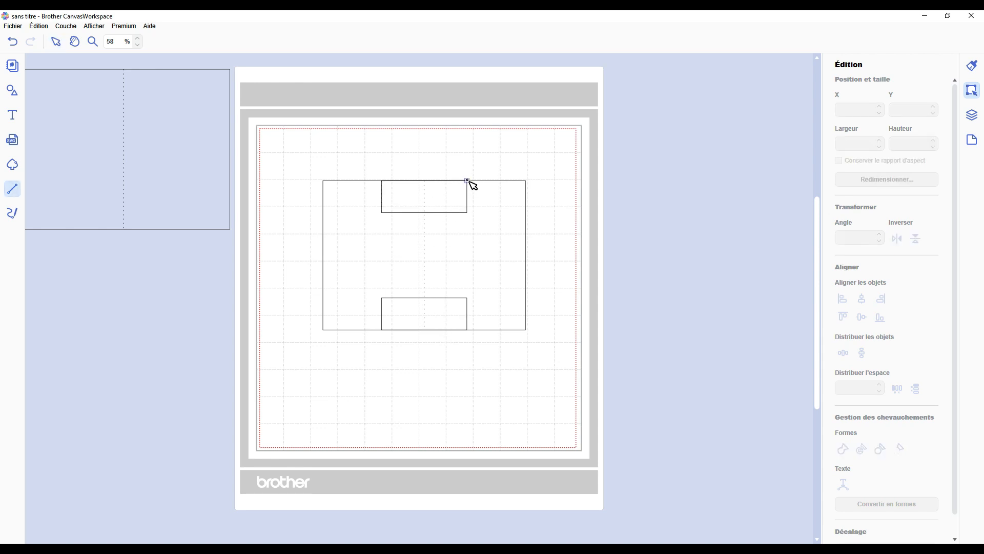
left_click(382, 297)
left_click(382, 329)
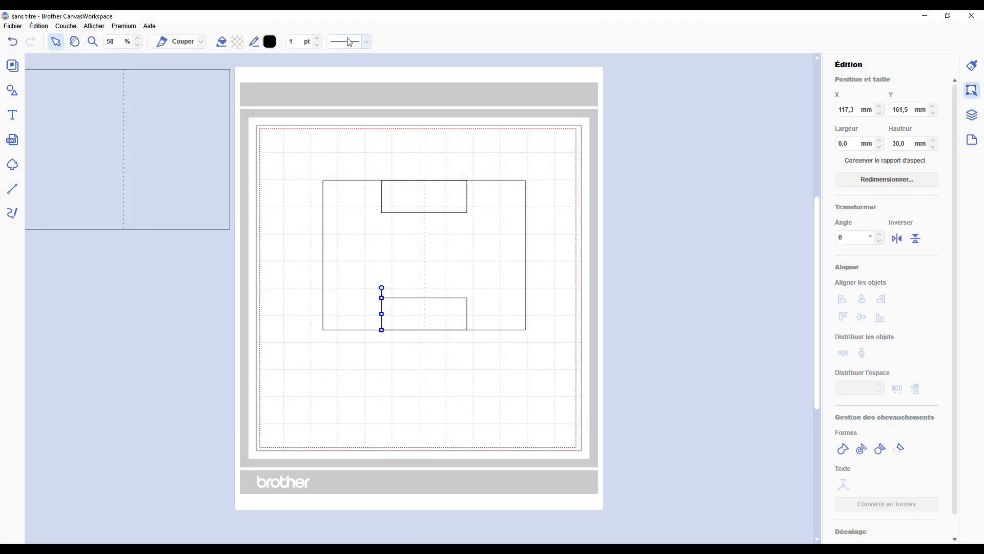
left_click(347, 40)
left_click(345, 72)
Draw solid 80 mm cut lines over the upper strip's bottom edge and the lower strip's top edge
key("l")
left_click(382, 212)
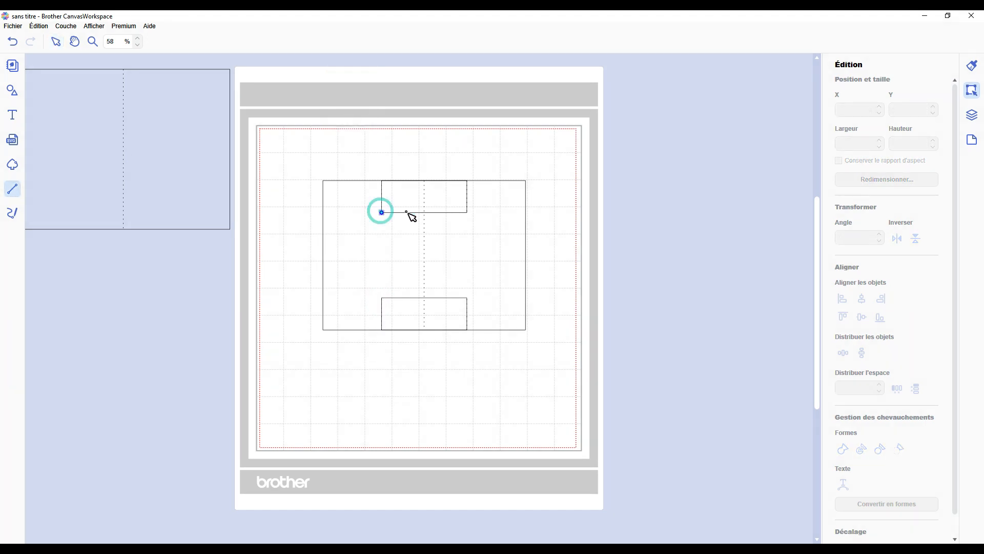
left_click(468, 213)
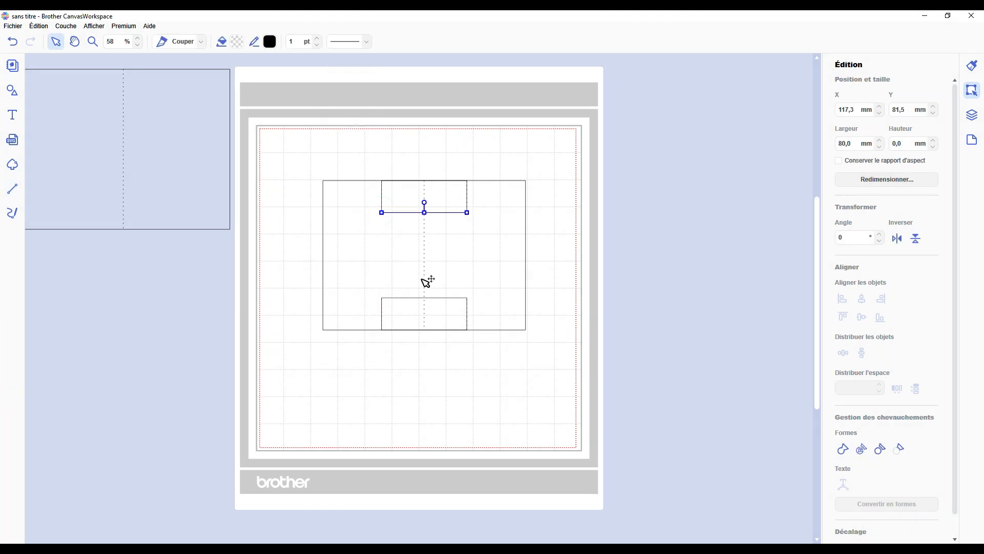
key("l")
left_click(383, 298)
left_click(468, 298)
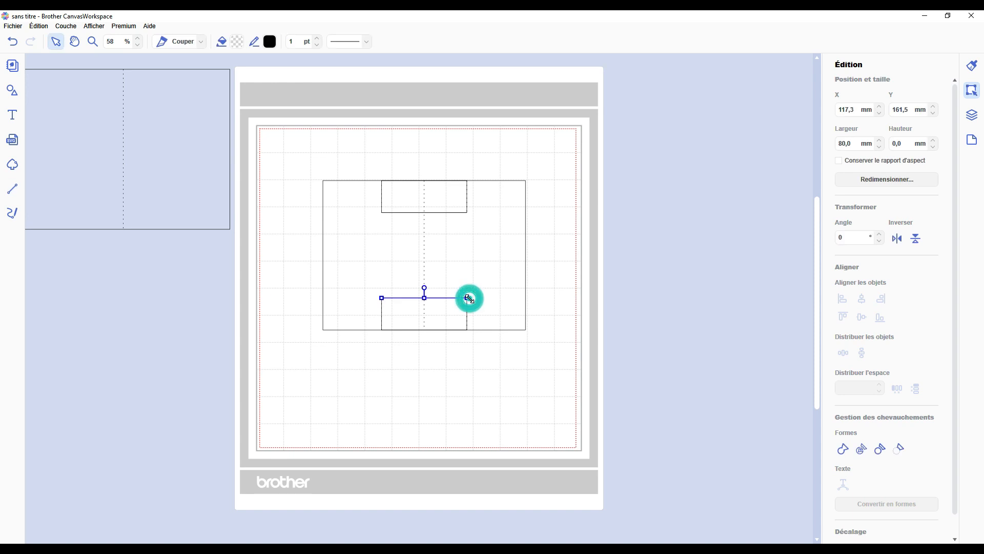
Delete the two helper strip rectangles in the layer list, keeping only the lines drawn over them
left_click(972, 115)
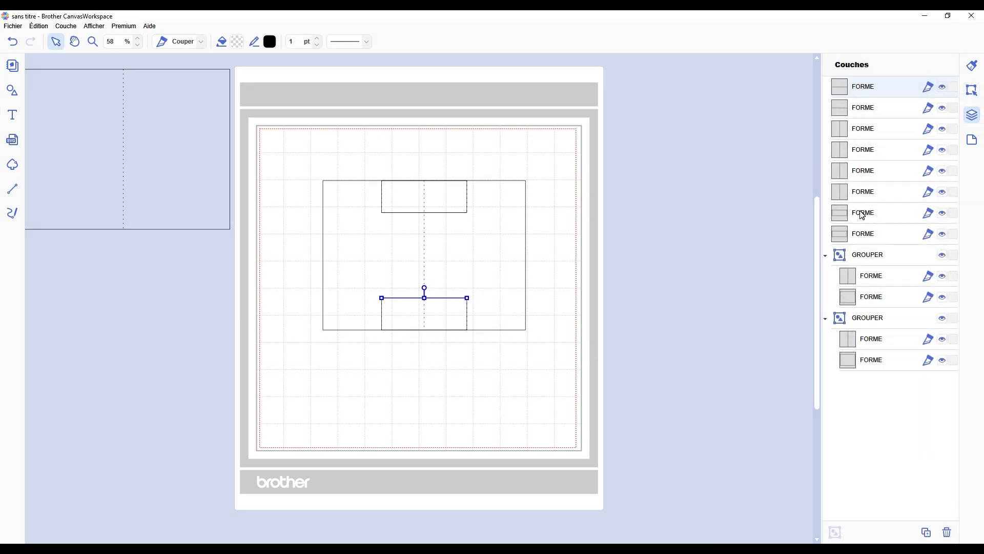
left_click(863, 213)
left_click(854, 234)
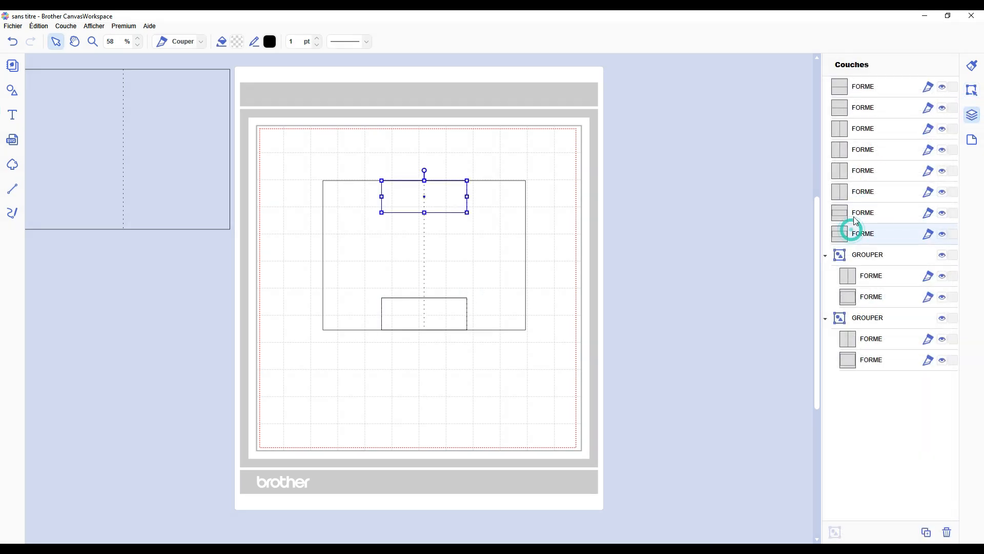
left_click(856, 212)
key("Delete")
key("Delete")
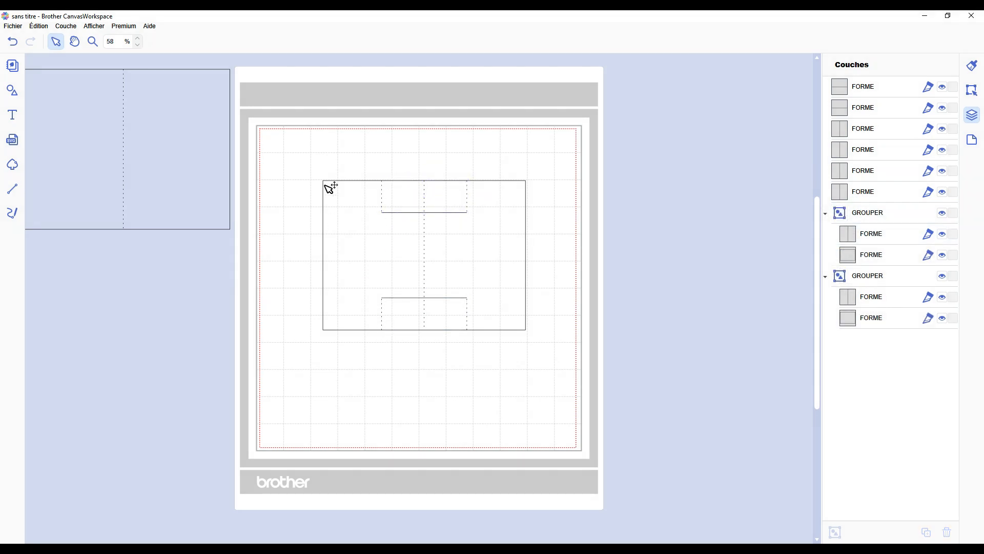
Group the inner piece with its fold and cut lines, and place it beside the outer card on the mat
left_click_drag(328, 165, 498, 348)
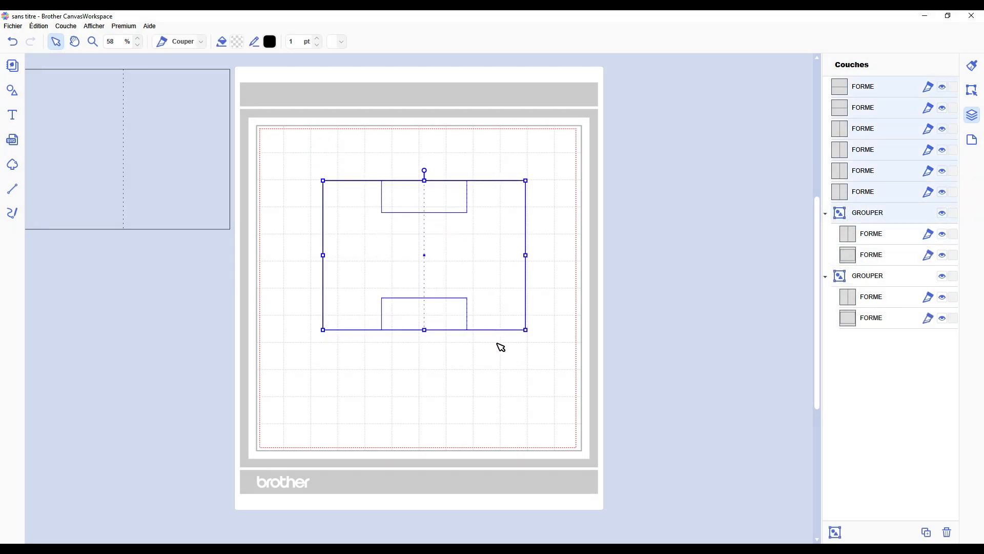
key("ctrl+g")
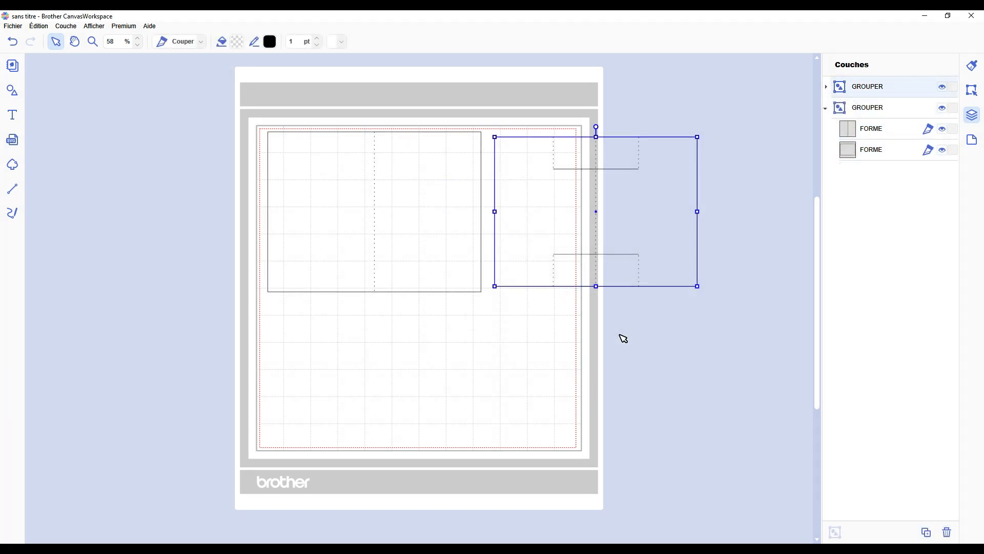
left_click(620, 336)
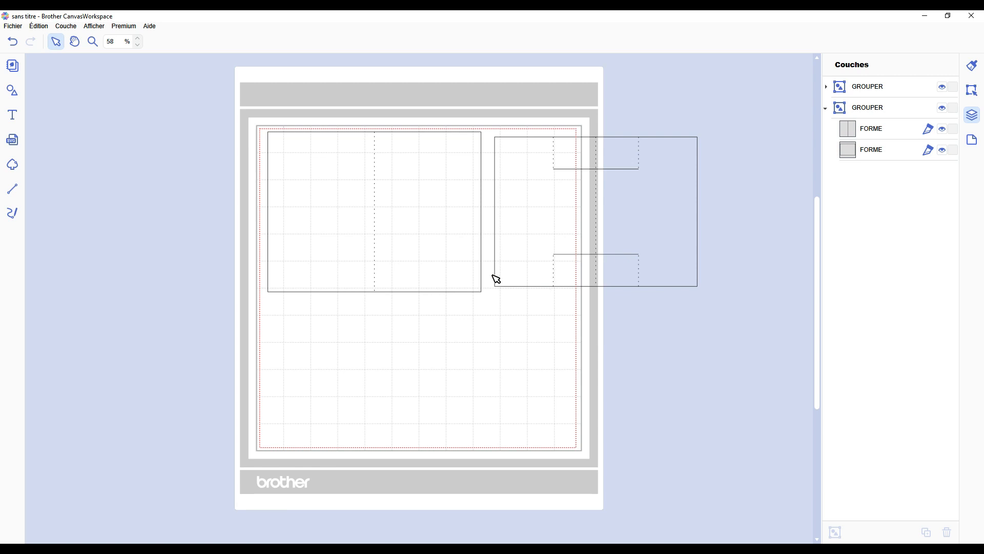
Add a square over the outer card and place a duplicate of it at the inner piece's right end
left_click(13, 91)
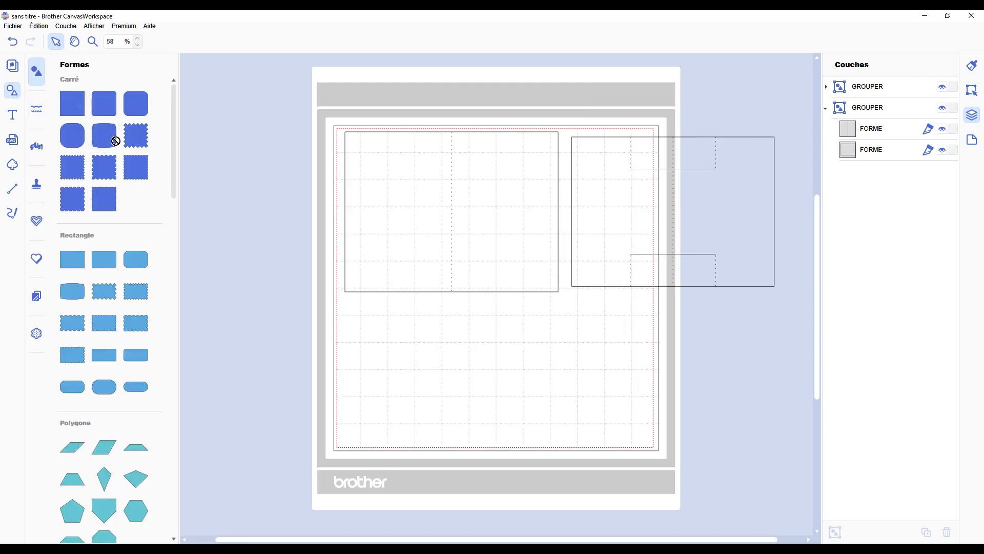
left_click_drag(115, 141, 431, 262)
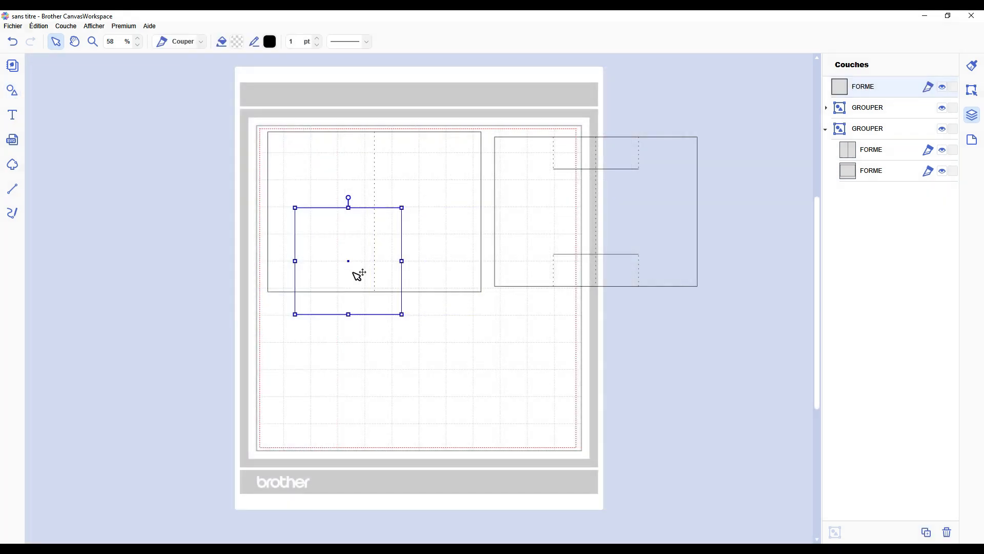
key("ctrl+d")
left_click_drag(353, 272, 728, 213)
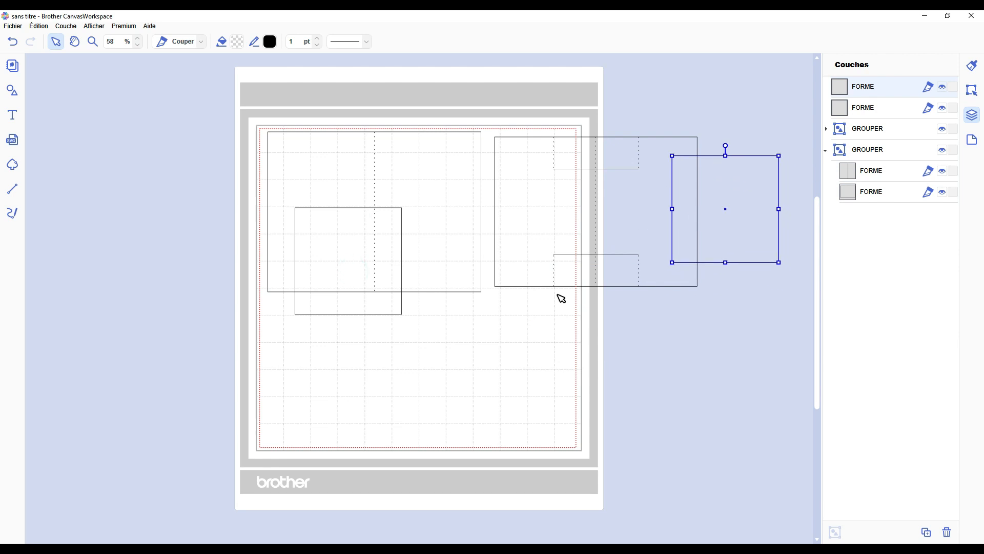
Fit the first square to the outer card's right panel, size it to 90 × 140 mm, and move it below the card
left_click_drag(363, 312, 449, 243)
left_click_drag(488, 192, 474, 191)
left_click_drag(429, 246, 429, 283)
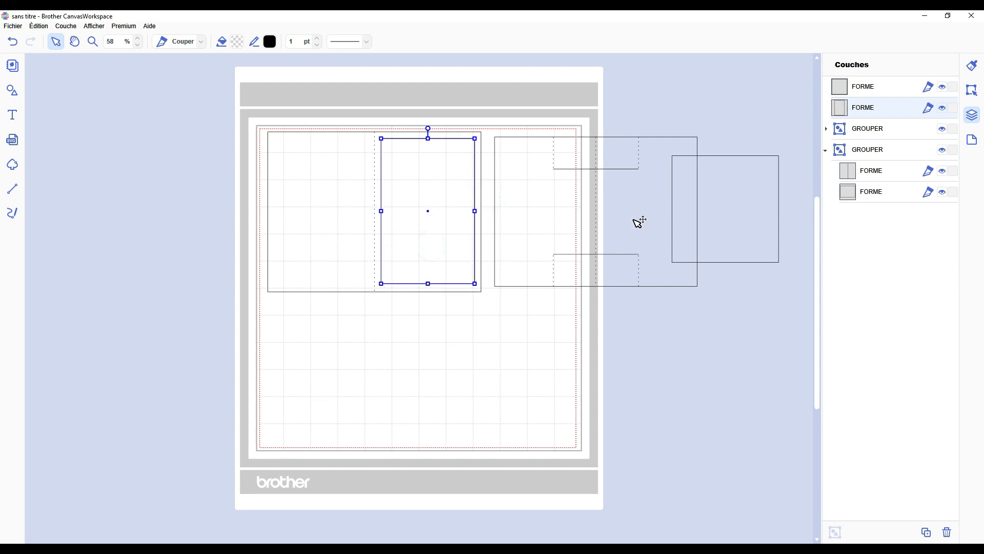
left_click(972, 89)
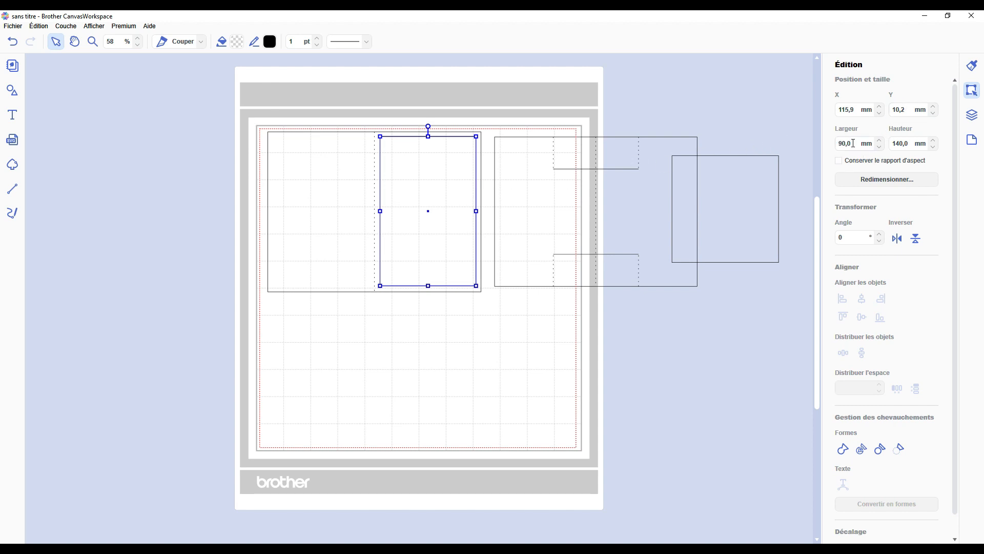
left_click_drag(446, 172, 328, 331)
Move the second square into the inner piece's right side panel and reshape it to about 44 × 129 mm
left_click_drag(730, 193, 703, 179)
left_click_drag(751, 196, 716, 196)
left_click_drag(716, 249, 691, 280)
Set the side panel rectangle to 40 mm wide and 130 mm high, and nudge it right to centre it in the panel
left_click_drag(851, 144, 814, 129)
type("40")
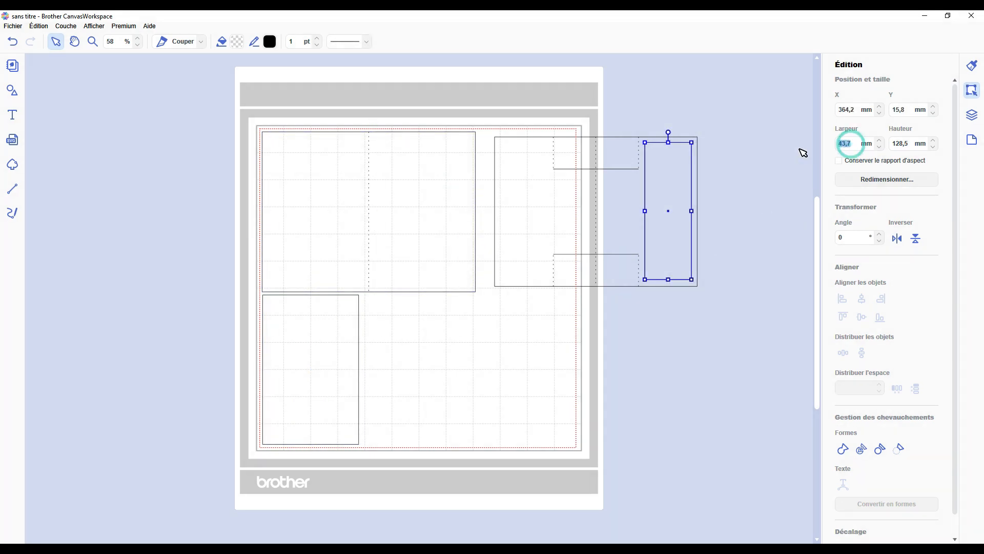
key("Return")
key("Tab")
type("130")
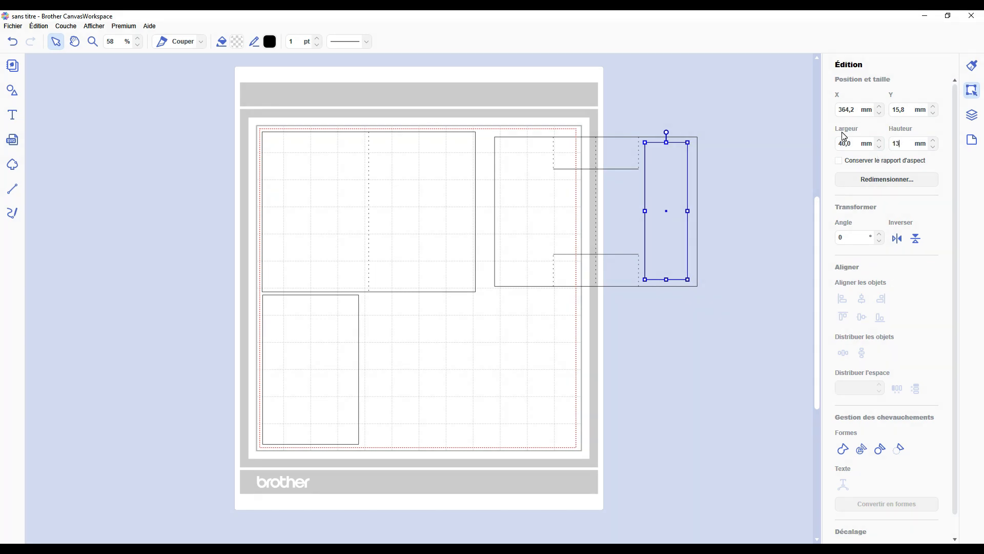
key("Return")
left_click(674, 183)
key("Right")
key("Right")
key("Right")
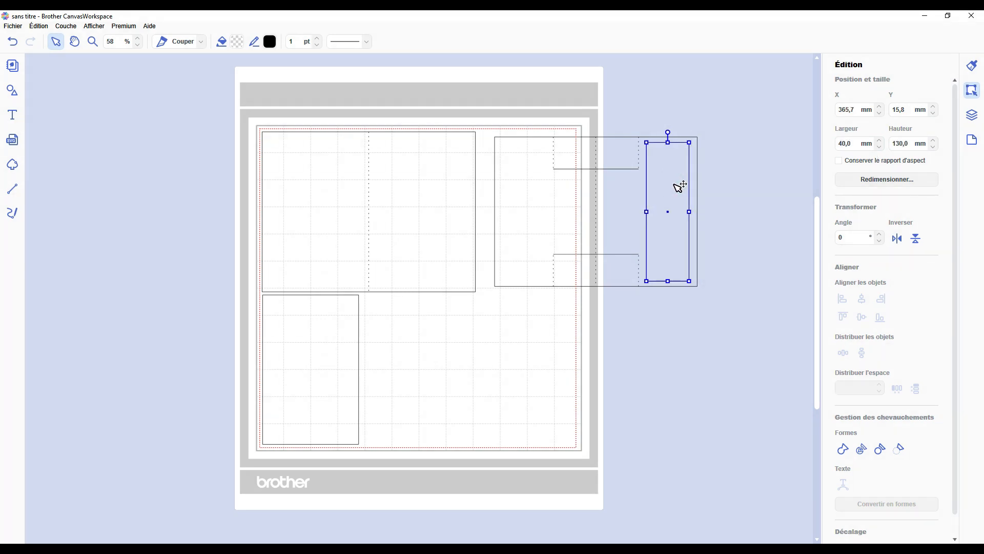
Move the 40 × 130 mm rectangle beside the 90 × 140 mm one below the card, and duplicate it
left_click_drag(675, 183, 401, 341)
key("ctrl+d")
left_click(482, 357)
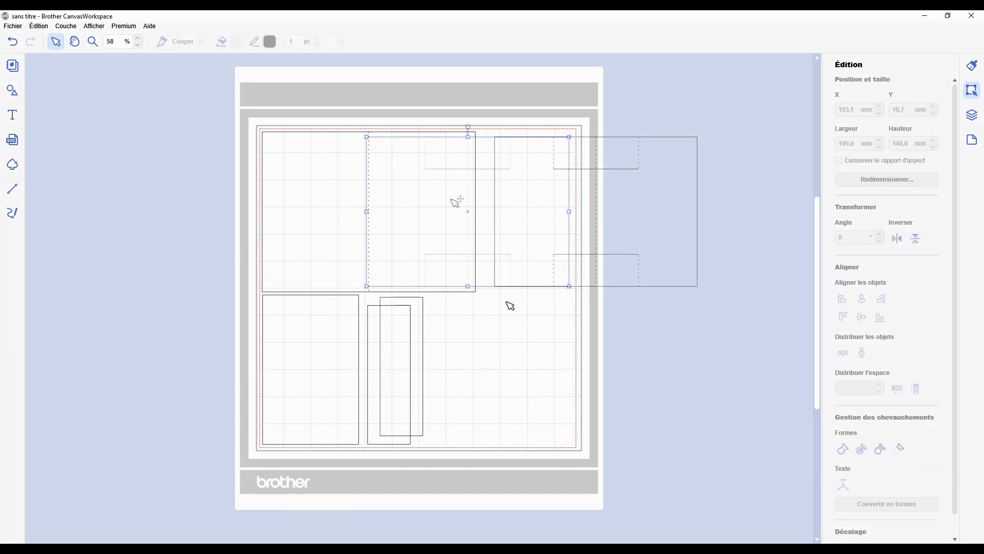
Move the inner piece with the two pop-up flaps onto the outer card so their centre folds line up
left_click(275, 179)
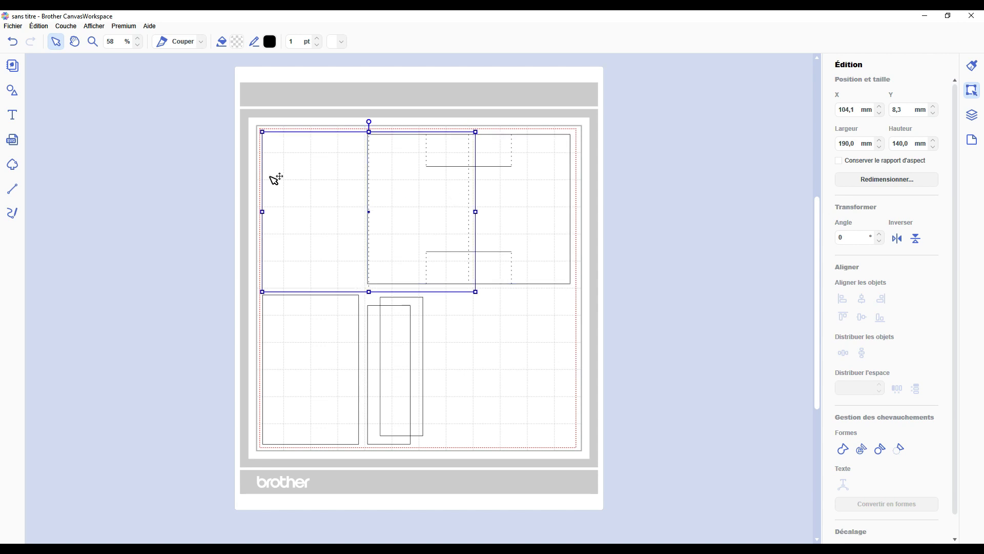
left_click(537, 197)
left_click(308, 350)
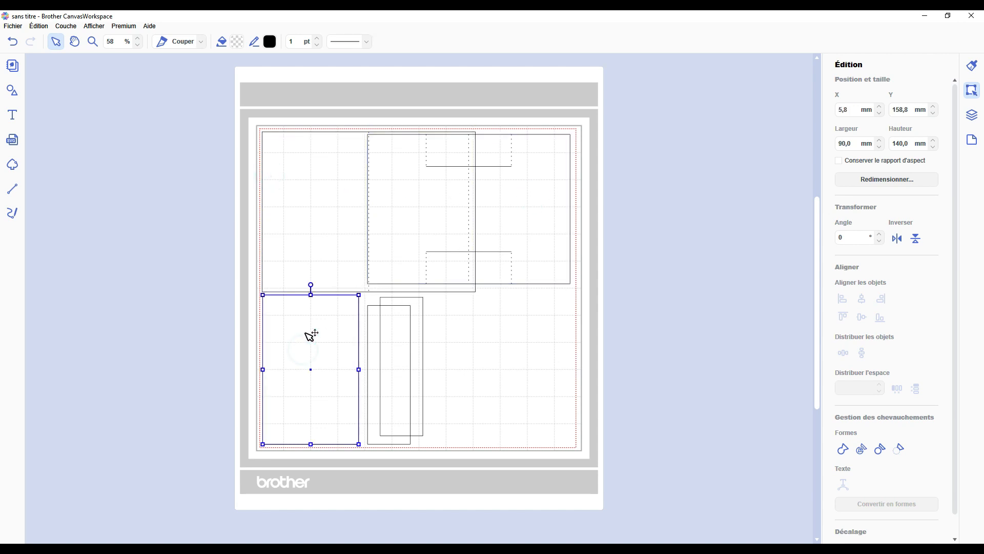
left_click(421, 313)
left_click(377, 326)
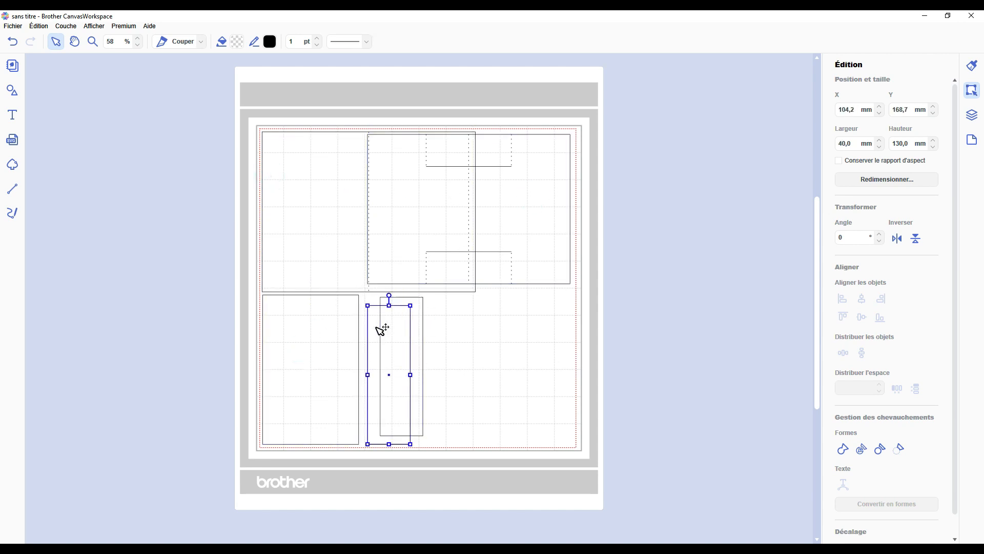
left_click_drag(537, 179, 434, 183)
left_click(561, 183)
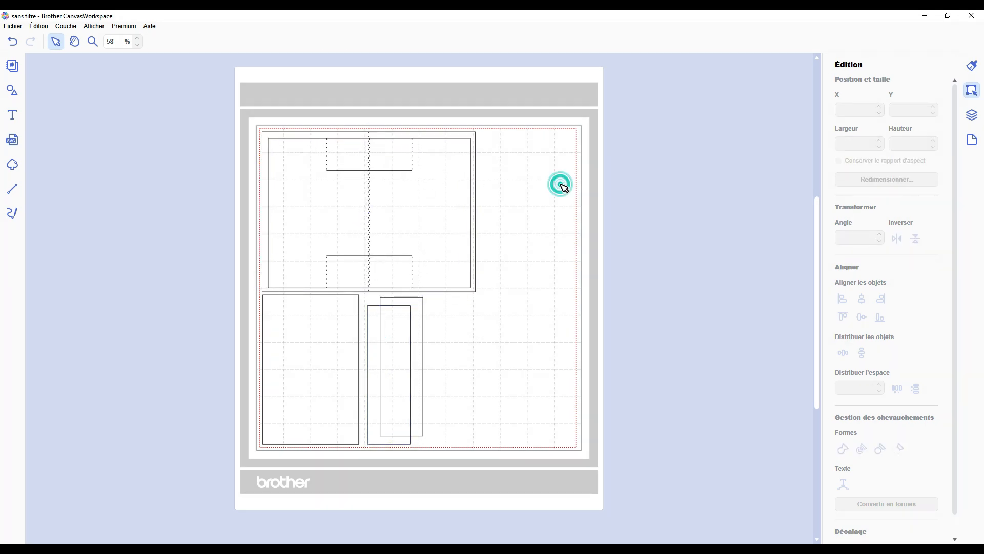
Start a new blank project and add a square sized 50 × 50 mm
key("alt+f")
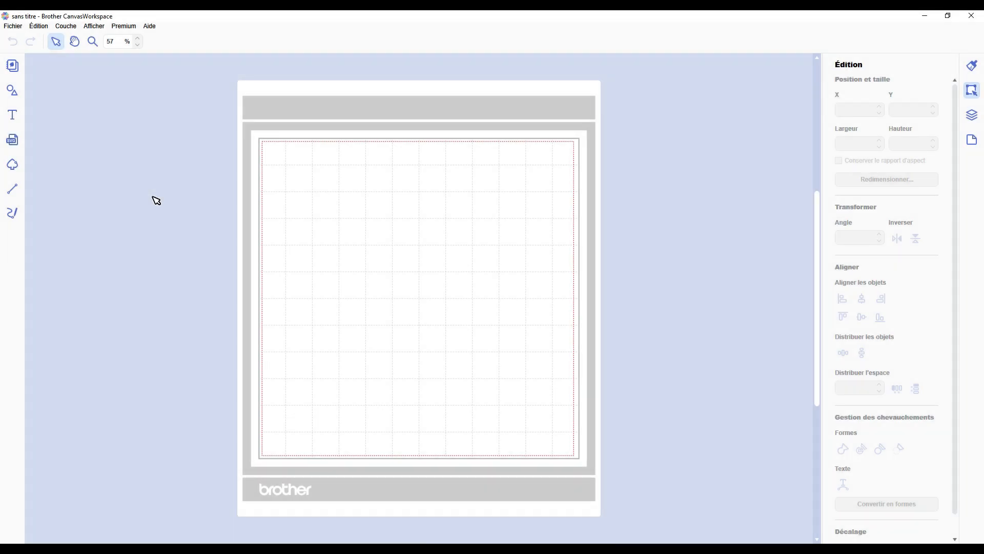
left_click(13, 90)
left_click(97, 104)
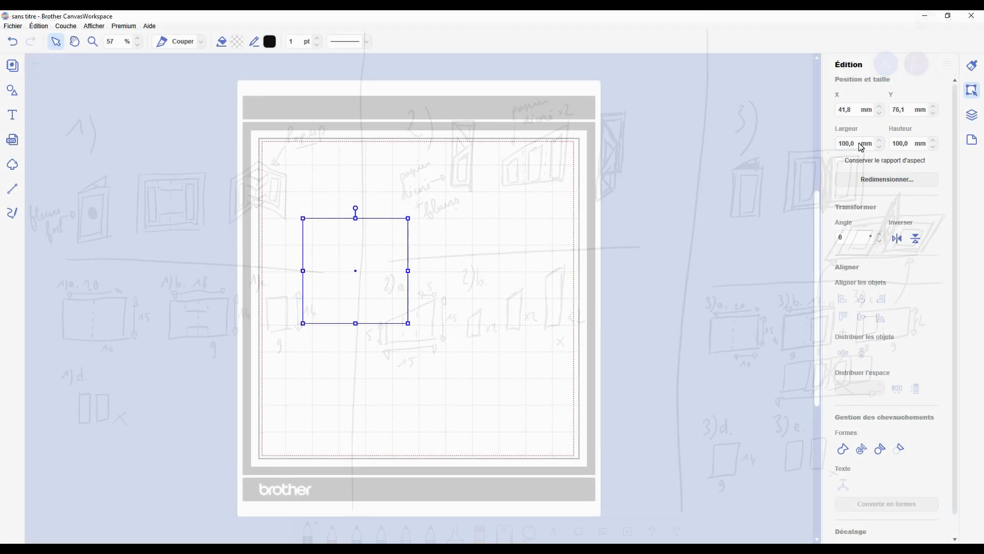
double_click(859, 143)
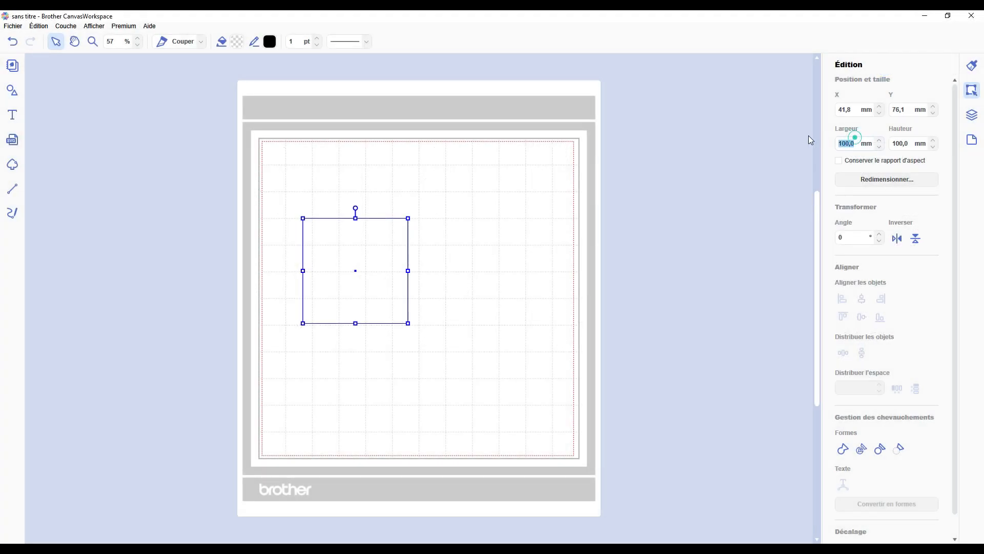
type("50")
key("Return")
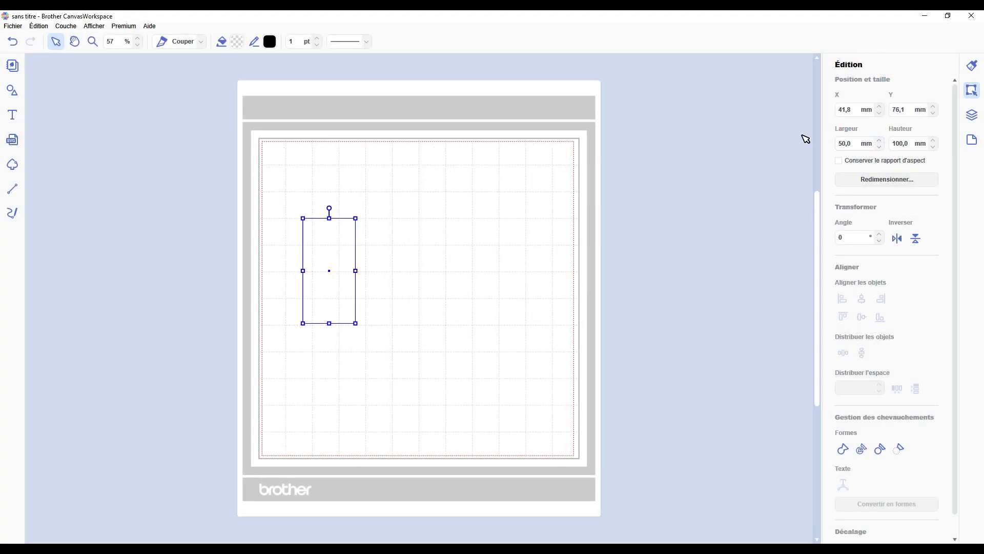
double_click(909, 143)
type("50")
key("Return")
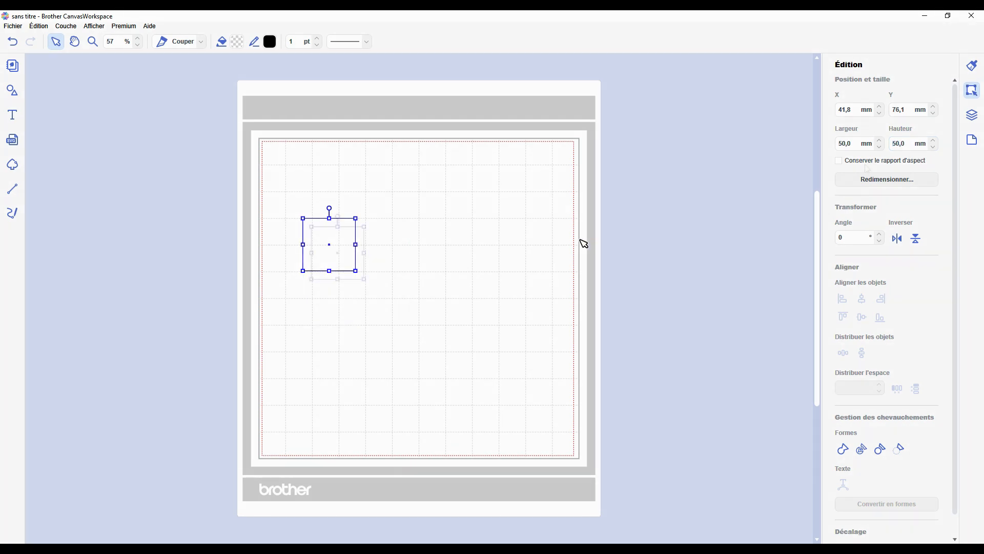
Duplicate the square, make one copy a 50 × 150 mm rectangle set apart from it, and add a second 50 mm square
key("ctrl+d")
double_click(903, 143)
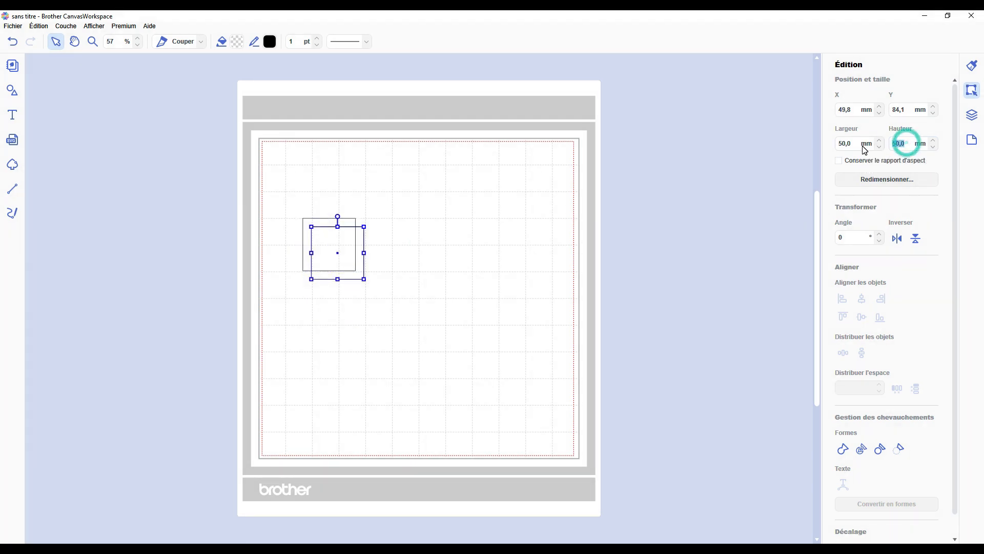
type("150")
key("Return")
left_click_drag(327, 347, 446, 279)
left_click_drag(341, 252, 412, 289)
key("ctrl+d")
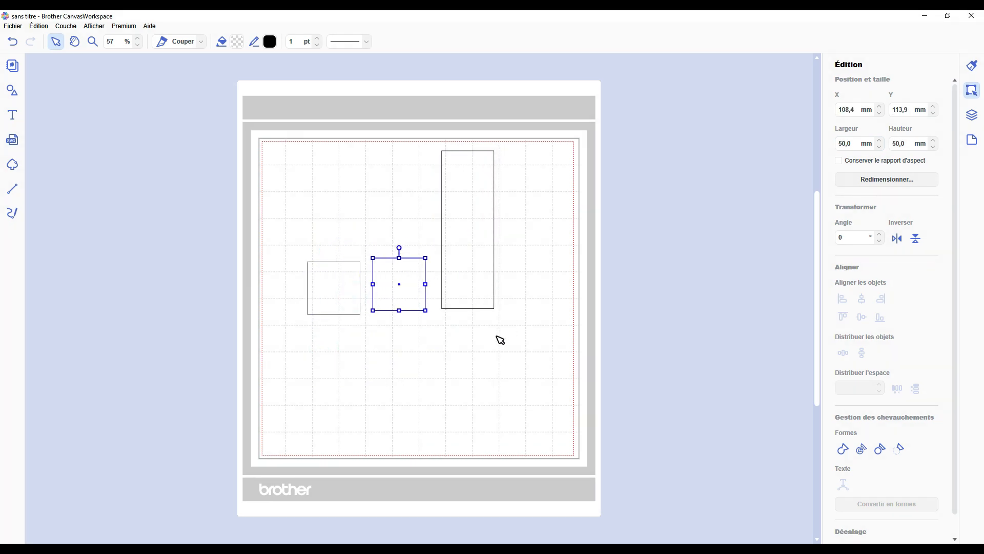
Select both squares and the tall rectangle, and align their bottom edges
left_click(490, 359)
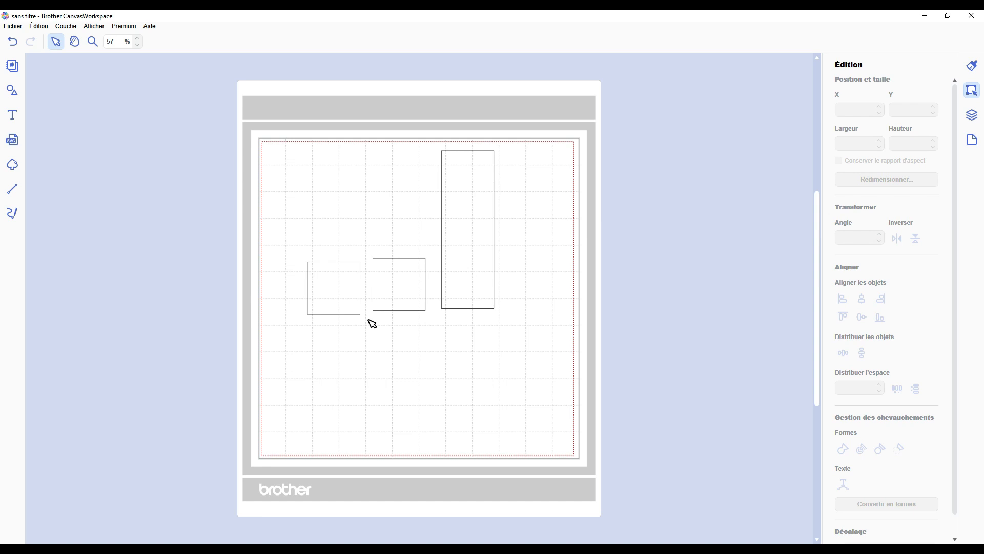
left_click_drag(339, 354, 469, 272)
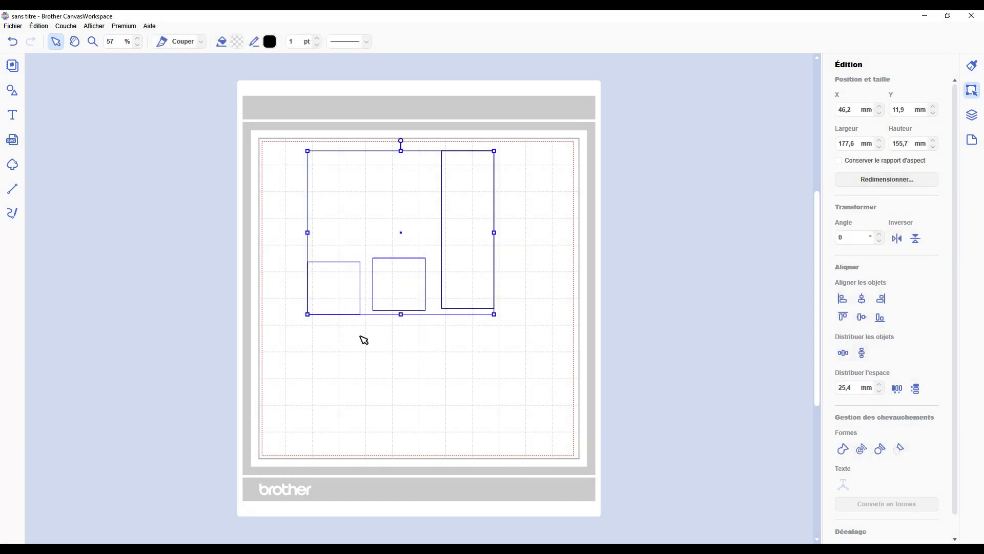
left_click(340, 354)
left_click_drag(341, 354, 475, 265)
left_click(881, 319)
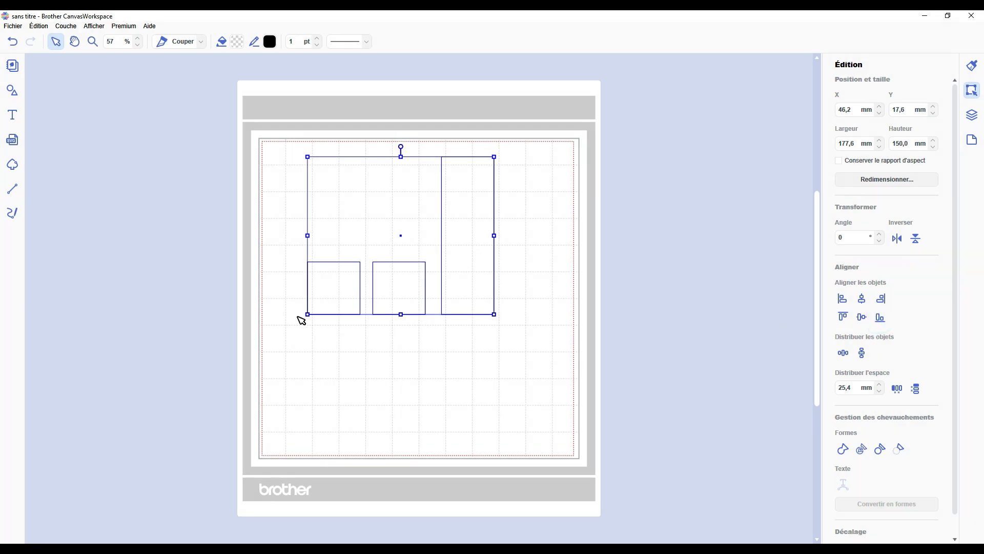
Distribute the three aligned shapes horizontally with 0 mm spacing so they touch
double_click(849, 388)
type("0")
left_click(898, 390)
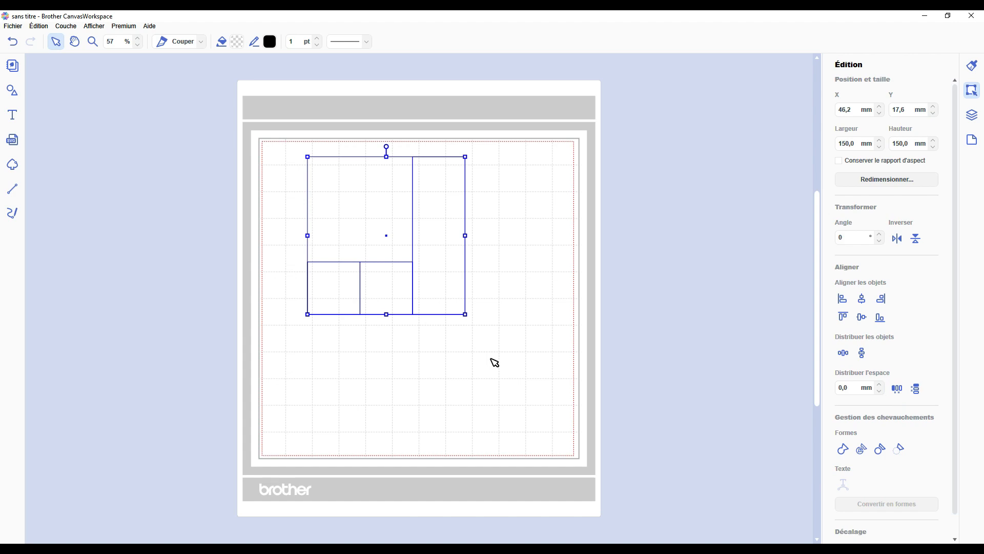
In Microsoft Whiteboard, sketch under card 2 an outline whose slope rises to a flat-topped tall panel, and return to CanvasWorkspace
left_click(338, 500)
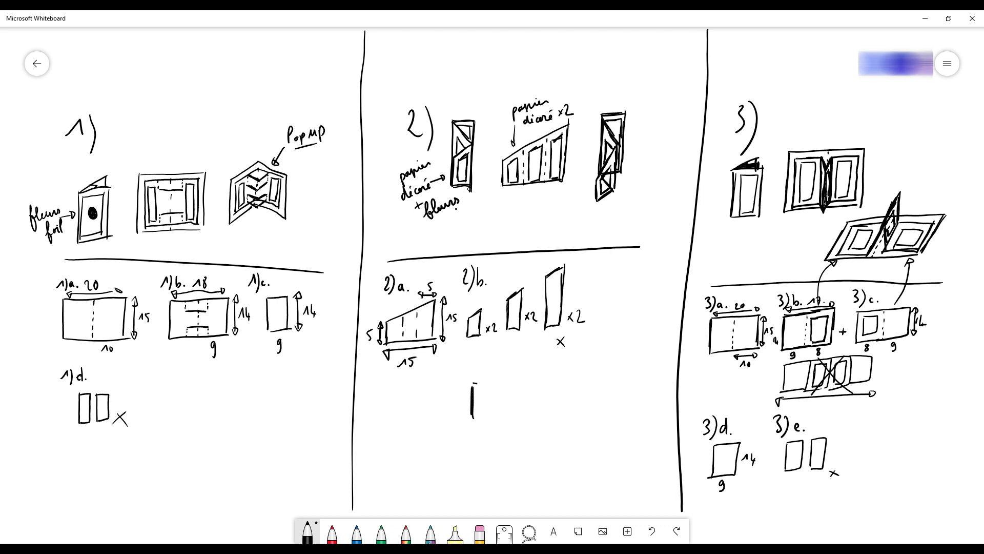
left_click_drag(495, 396, 492, 427)
left_click_drag(428, 434, 480, 436)
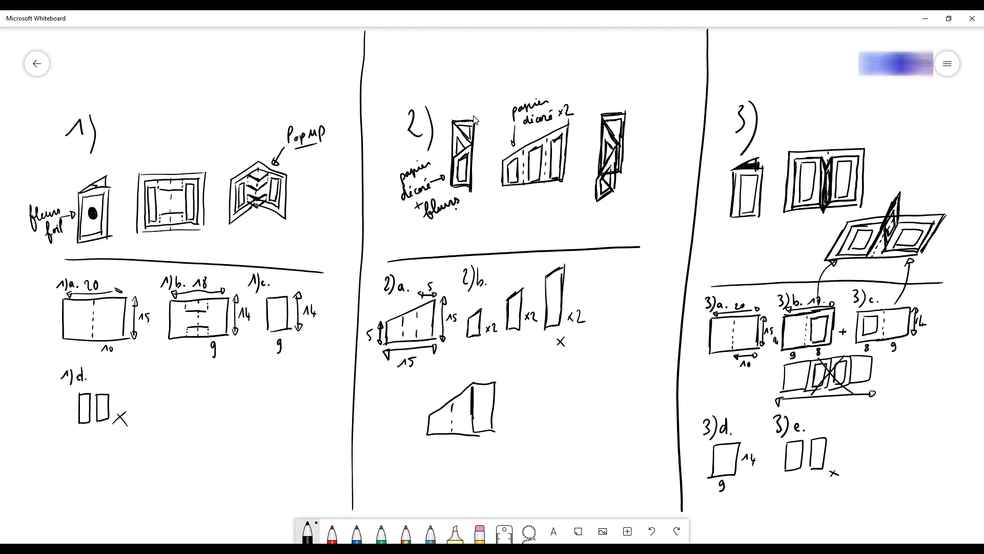
left_click(925, 20)
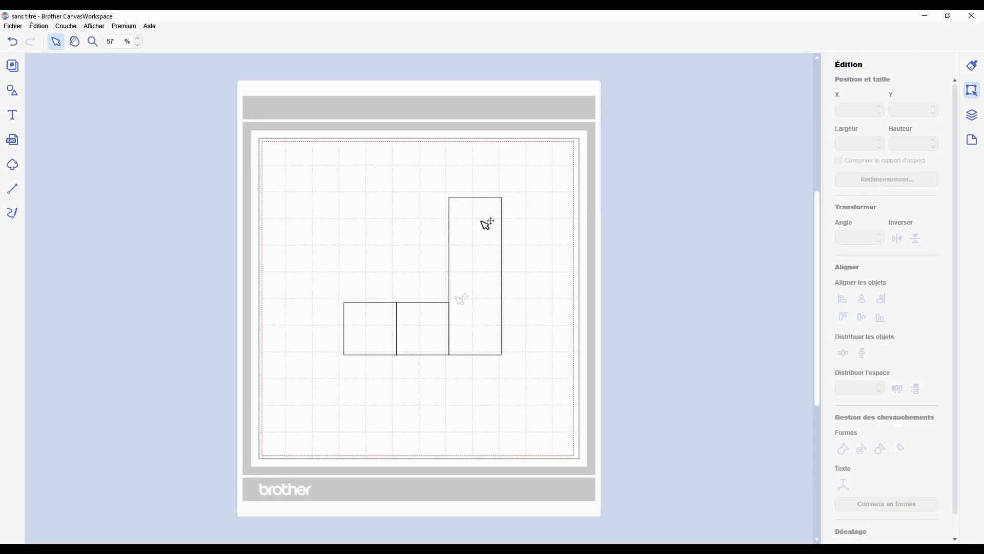
Reposition the grouped shapes and trace a closed outline around them, with a diagonal from the first square's outer top corner to the tall rectangle
left_click_drag(487, 222, 492, 206)
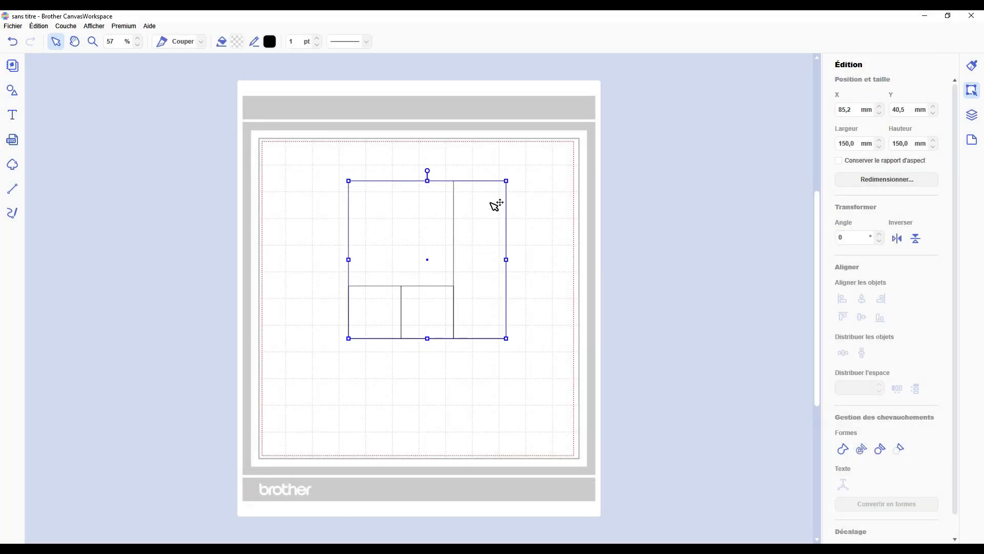
left_click(12, 188)
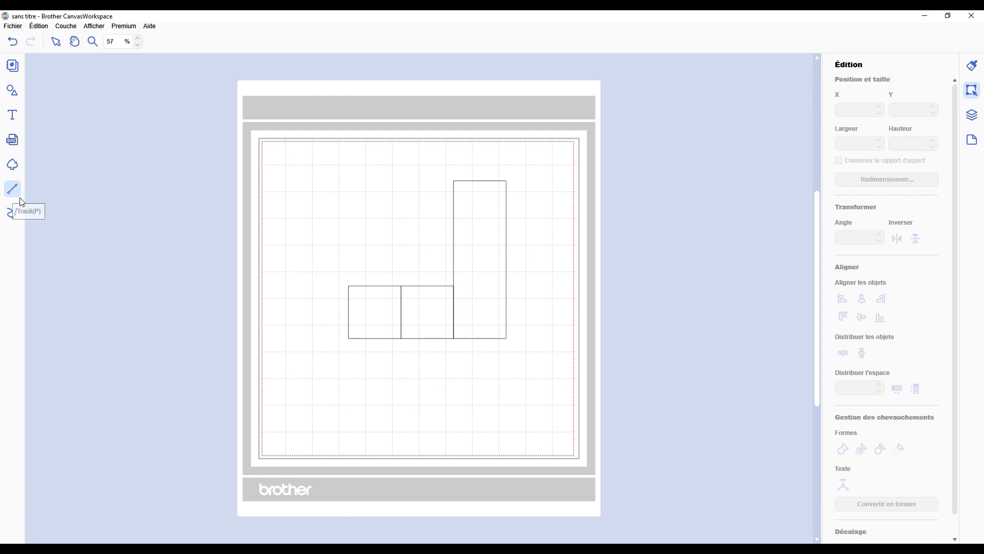
left_click(349, 286)
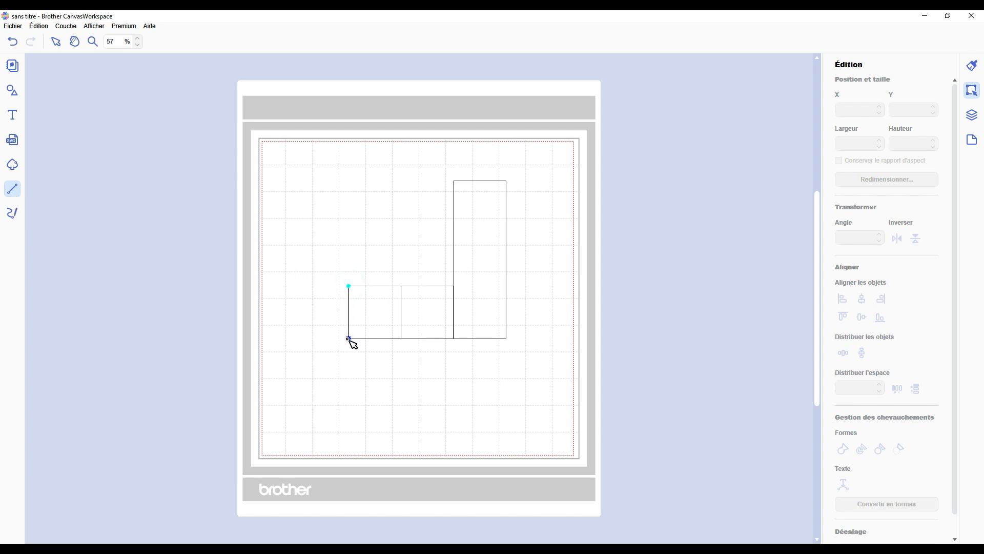
left_click(349, 339)
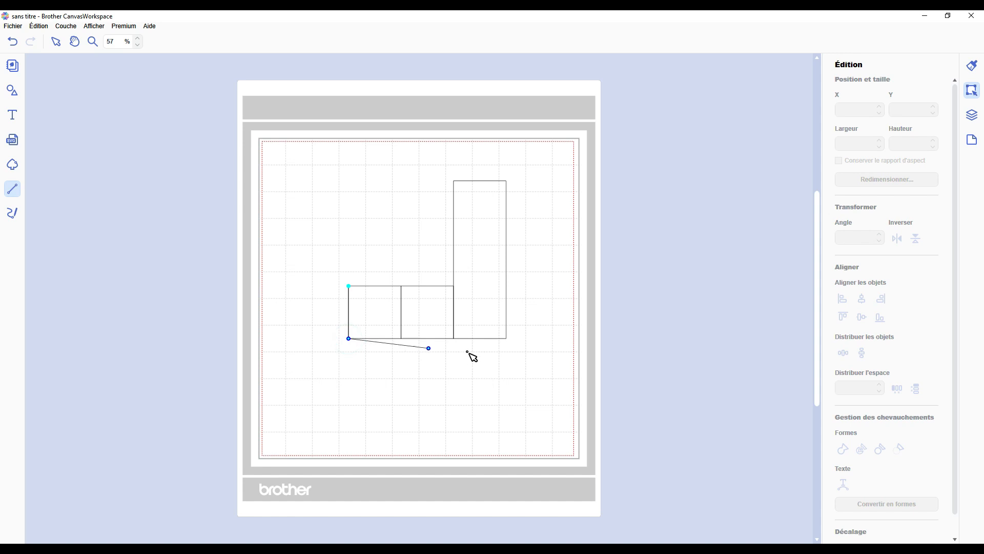
left_click(507, 340)
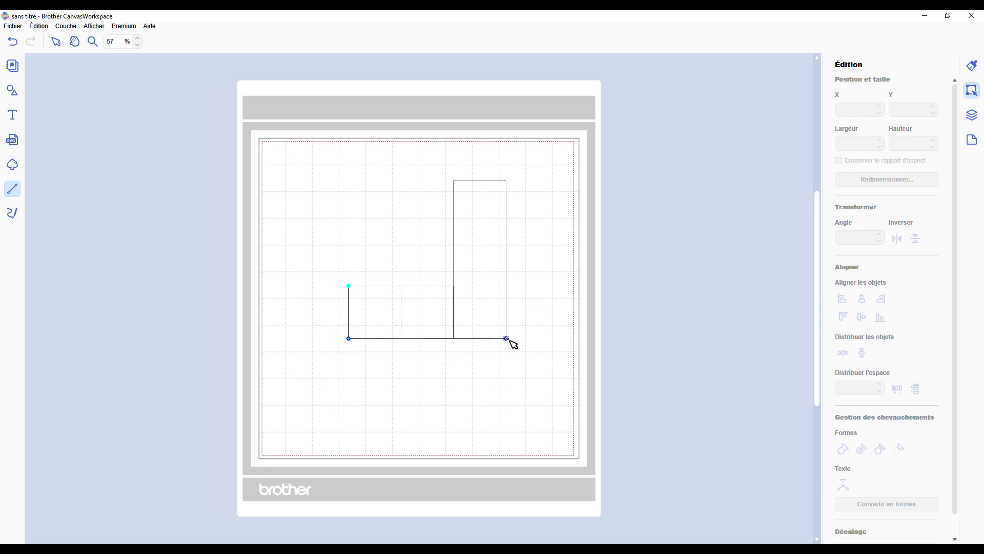
left_click(508, 182)
left_click(454, 182)
left_click(376, 254)
left_click(349, 287)
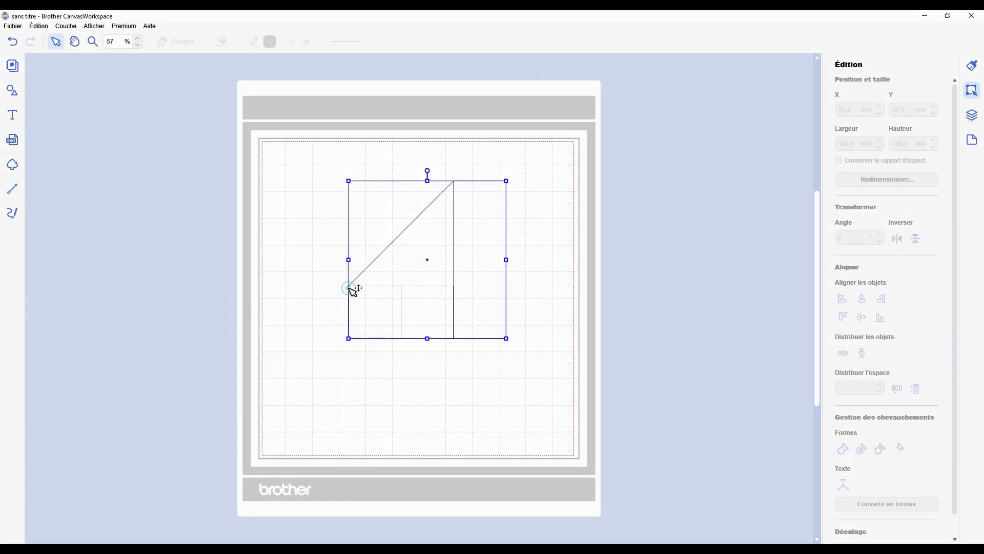
Hide the grouped rectangles, inspect the traced outline and its path points, and show the group again
left_click(971, 114)
left_click(942, 108)
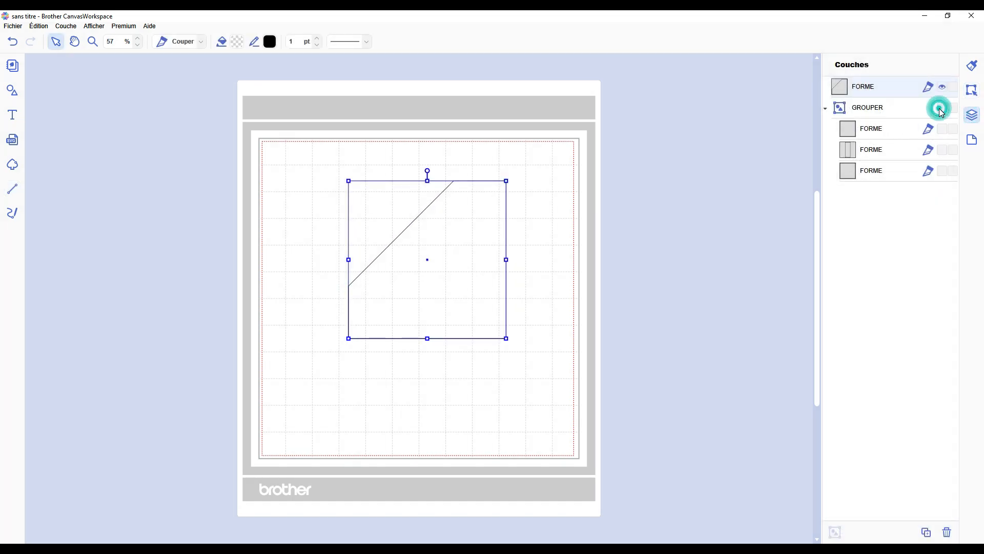
left_click(645, 183)
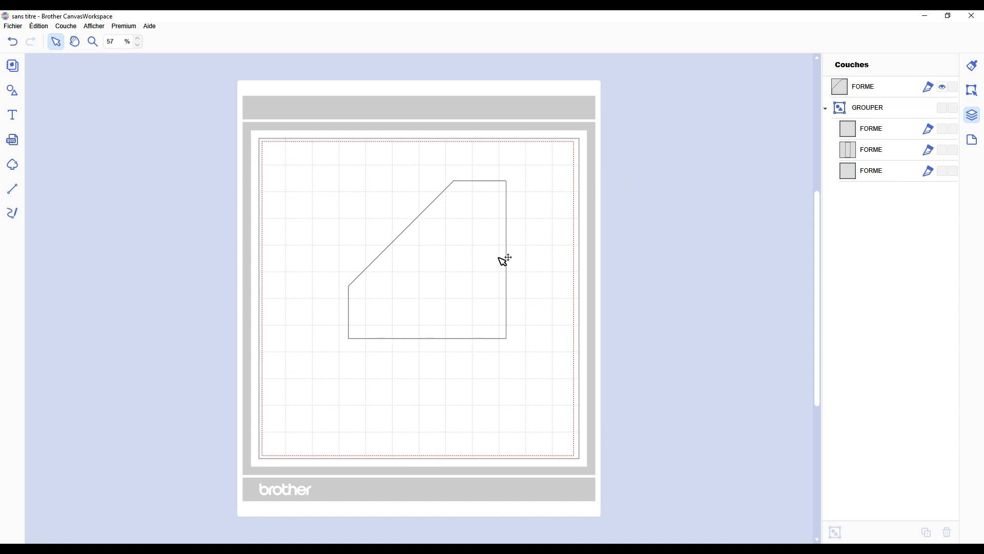
double_click(479, 207)
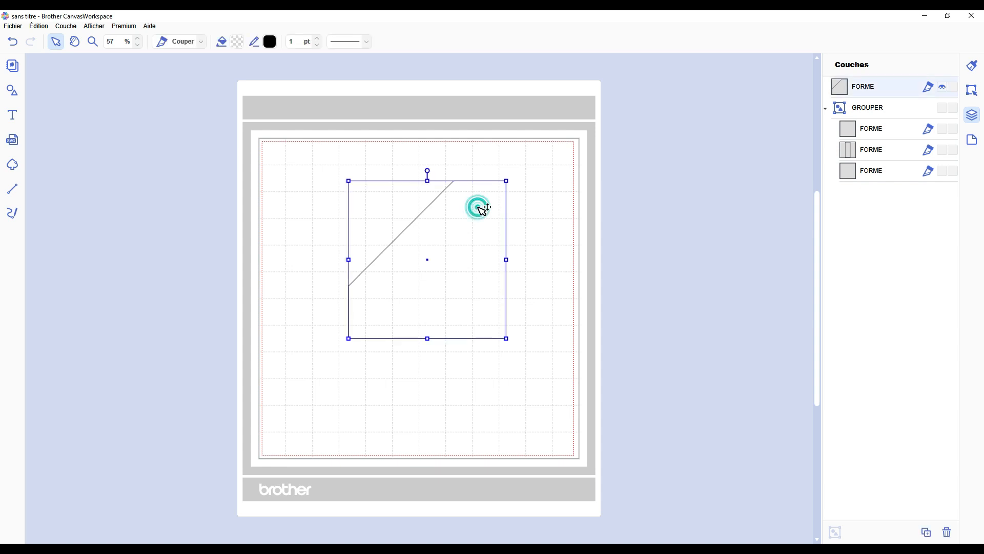
left_click(254, 44)
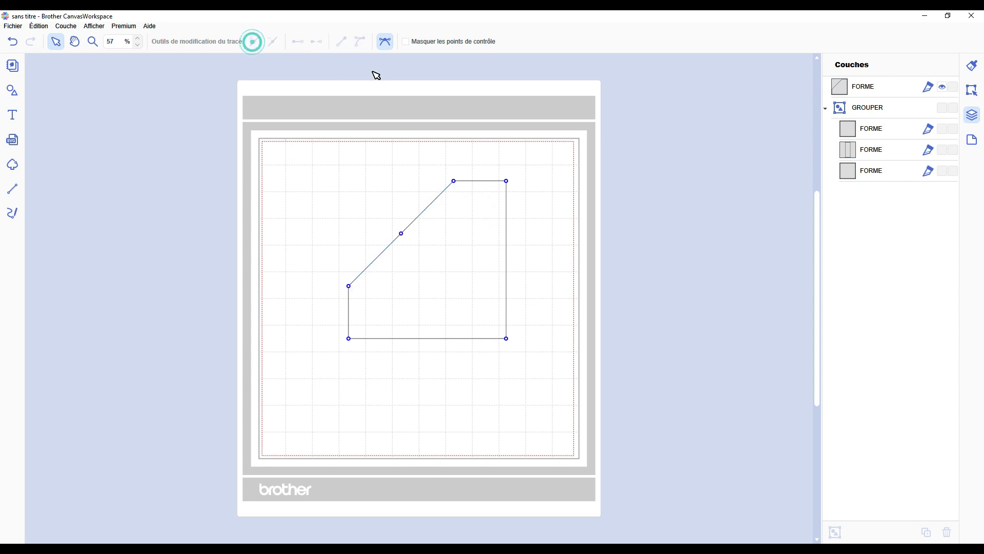
left_click(560, 229)
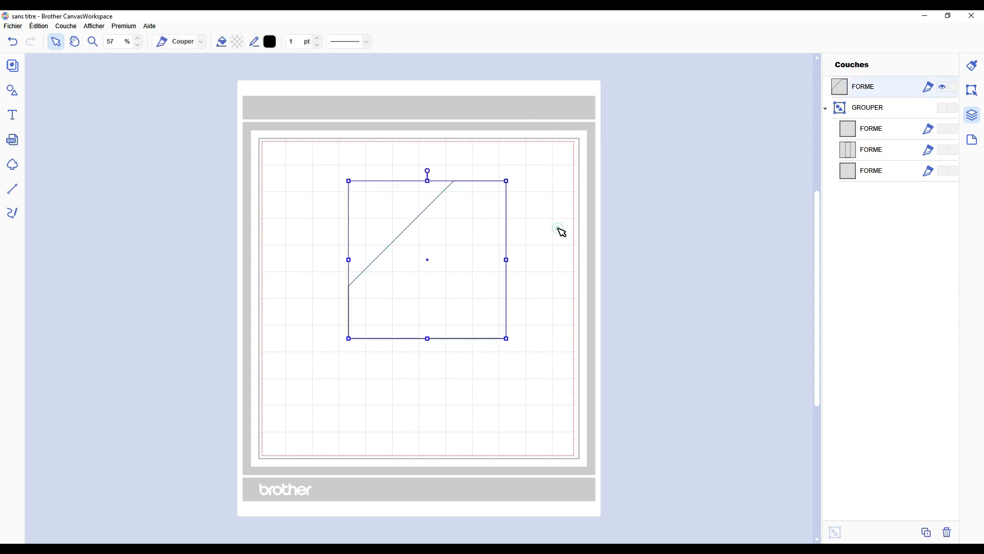
left_click(942, 108)
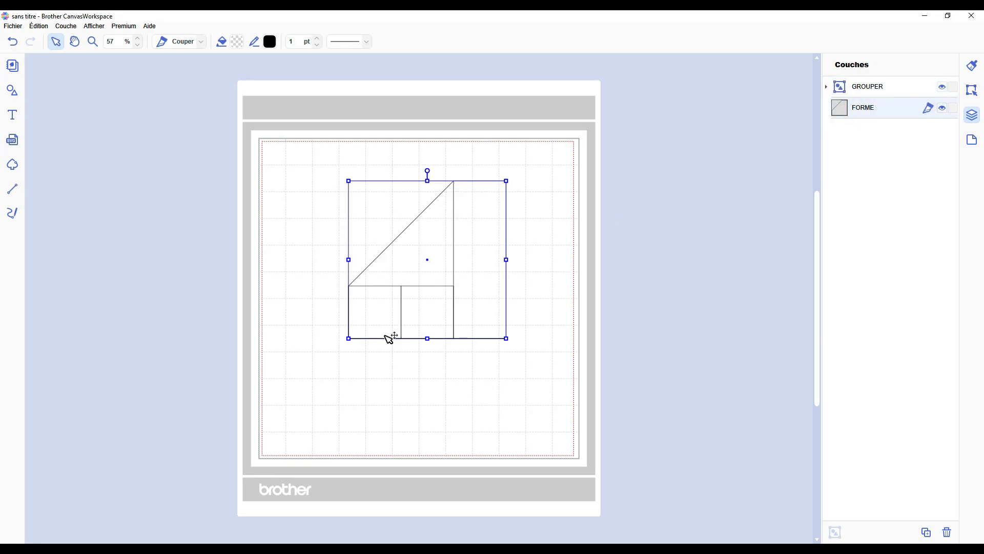
Ungroup the two squares and the tall rectangle overlapping the traced outline
left_click(488, 303)
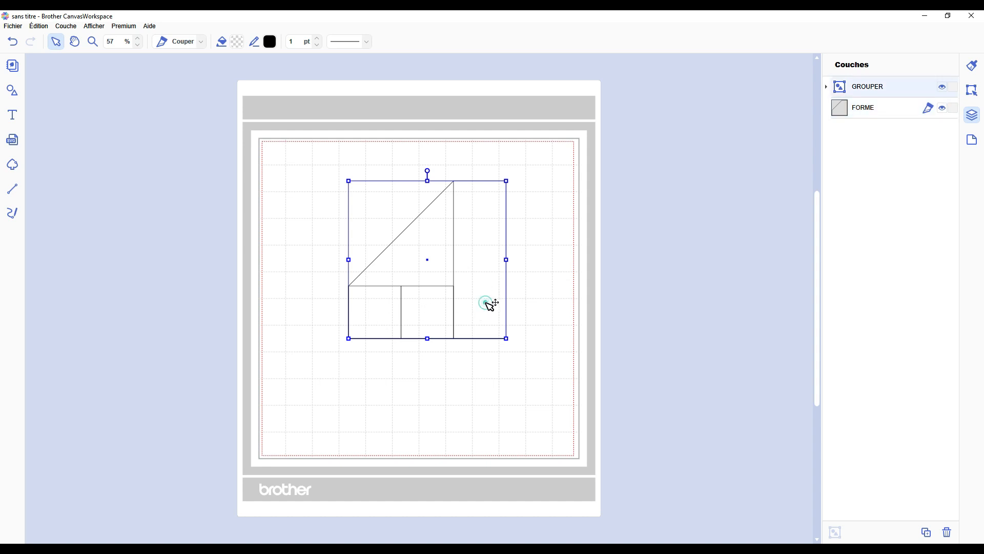
left_click(582, 303)
left_click(494, 292)
key("ctrl+z")
left_click(550, 298)
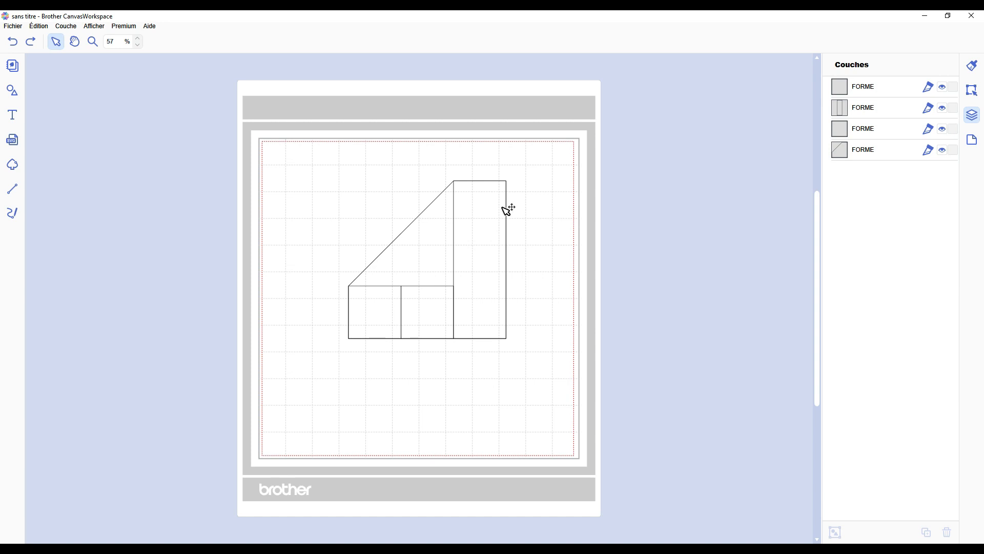
Move the tall rectangle and the first square out of the traced outline and delete them
left_click_drag(488, 219, 607, 202)
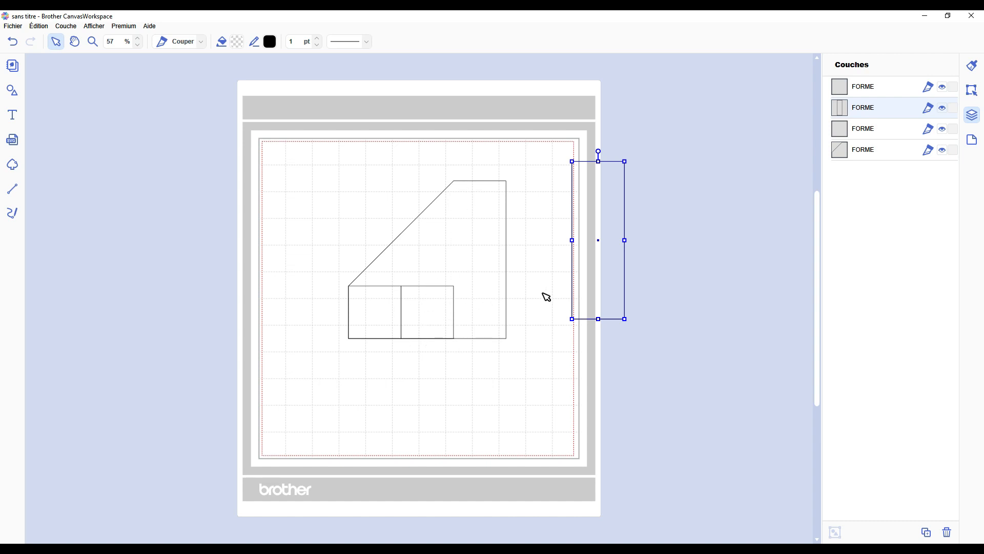
key("Delete")
left_click_drag(367, 312, 261, 285)
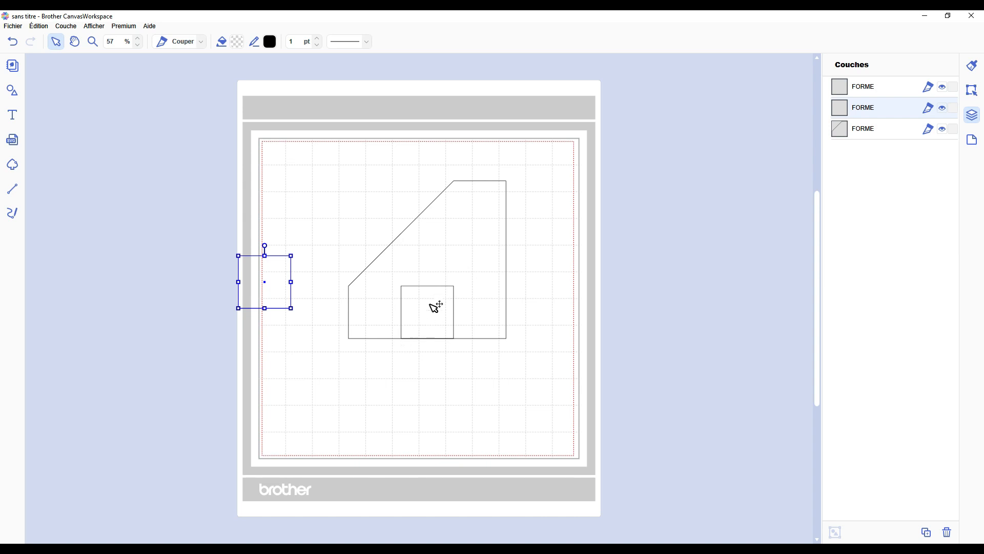
key("Delete")
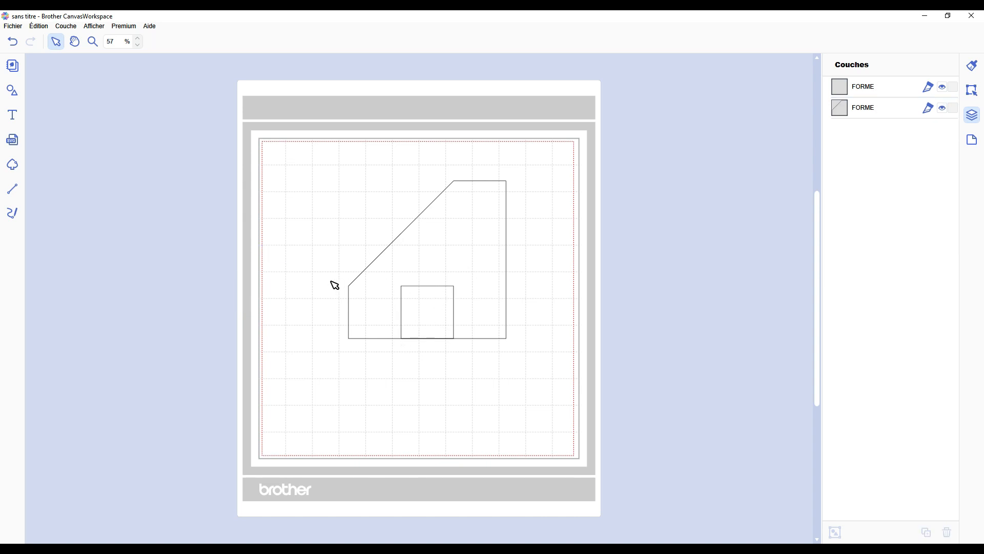
Stretch the remaining square upward until its upper outer corner reaches the outline's diagonal edge
left_click(445, 311)
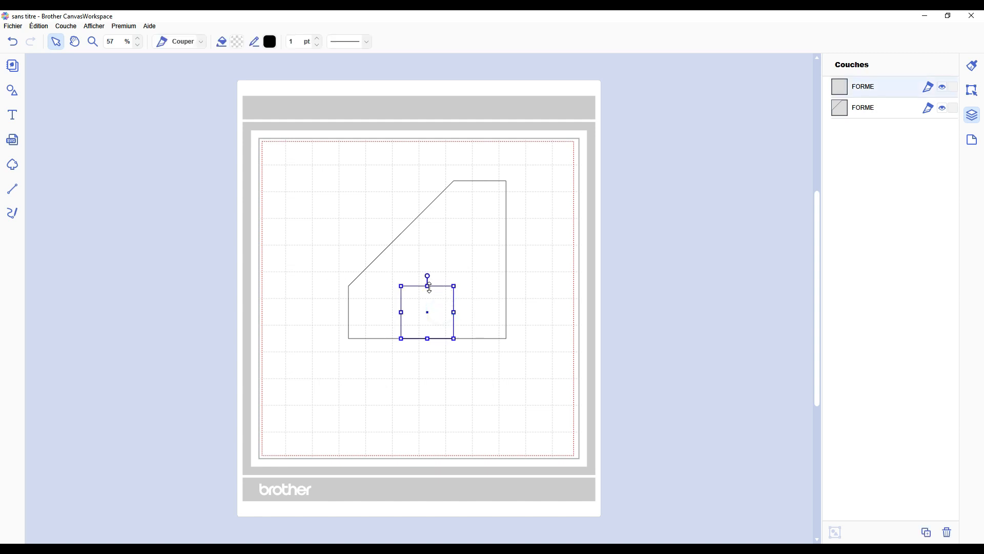
left_click_drag(428, 286, 427, 233)
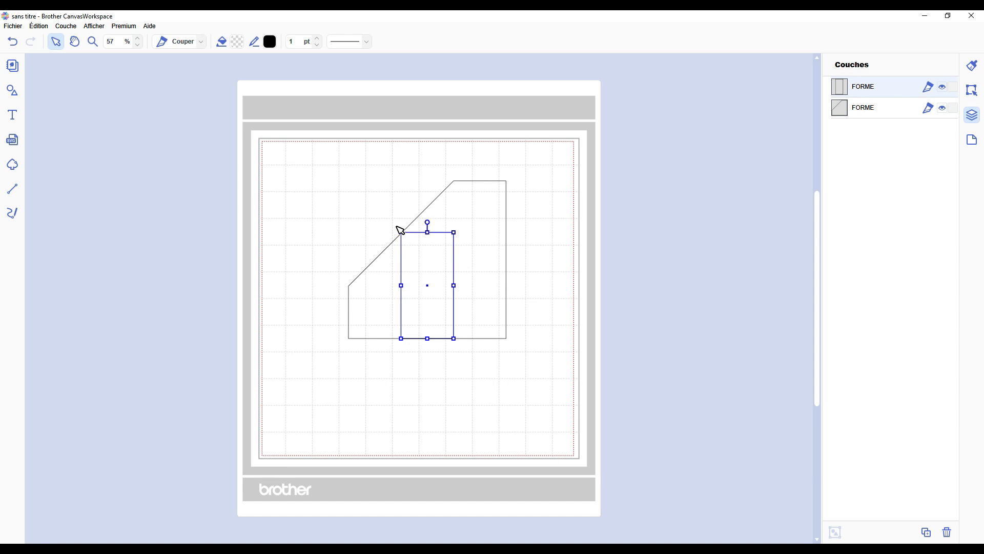
scroll(368, 229, "up", 8)
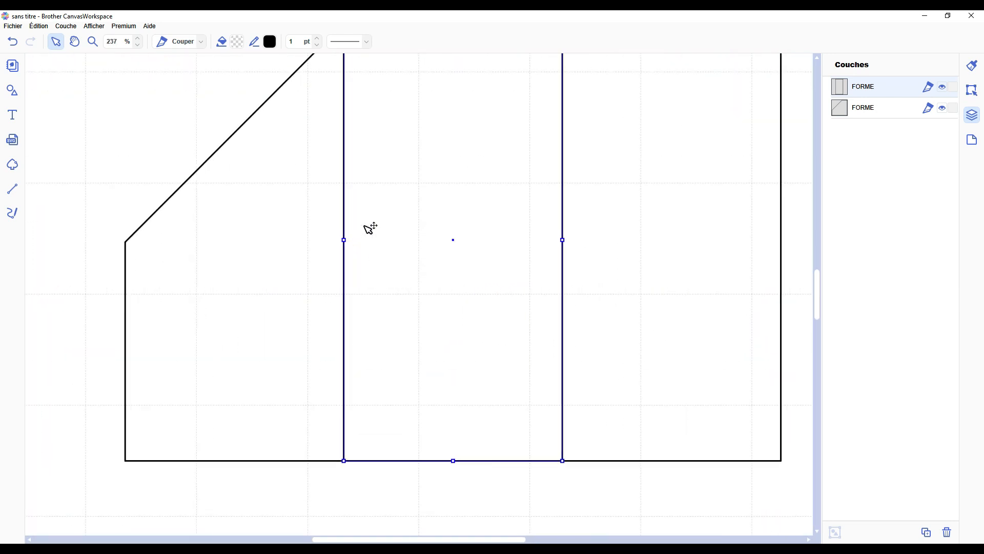
scroll(356, 243, "up", 5)
scroll(333, 277, "up", 5)
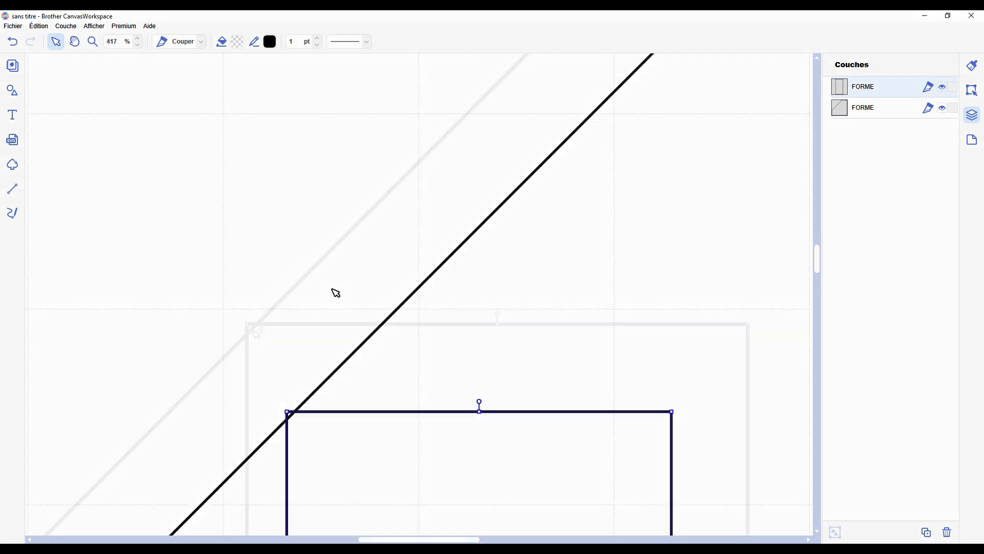
scroll(333, 290, "down", 2)
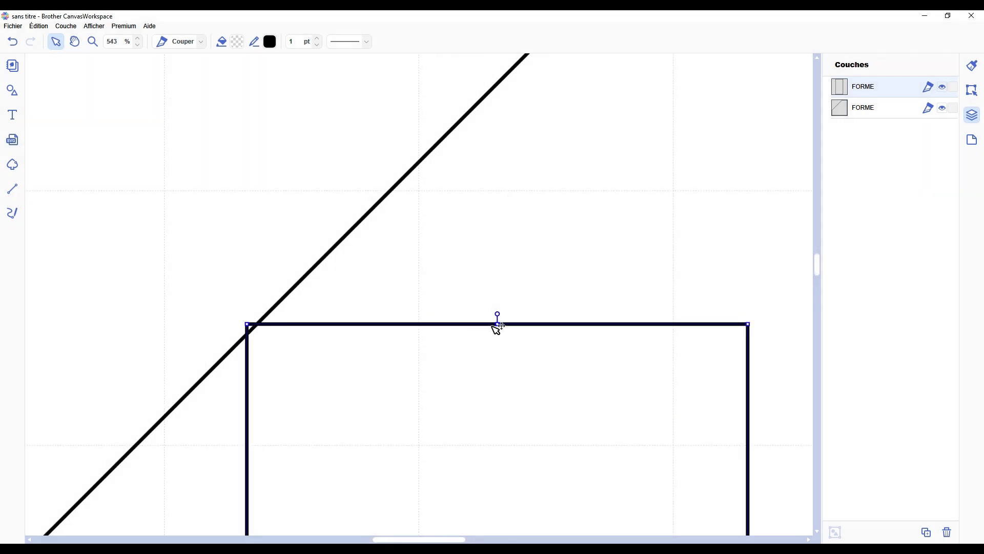
left_click_drag(498, 324, 497, 334)
left_click(246, 276)
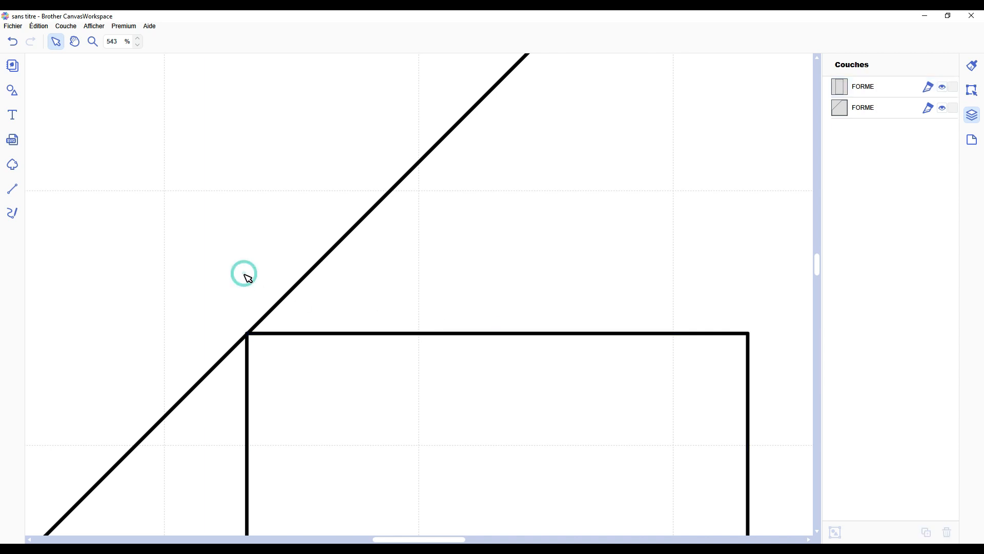
Nudge the rectangle's top edge so its corner sits exactly on the diagonal, keeping the rectangle in its original position
left_click(396, 357)
left_click(497, 330)
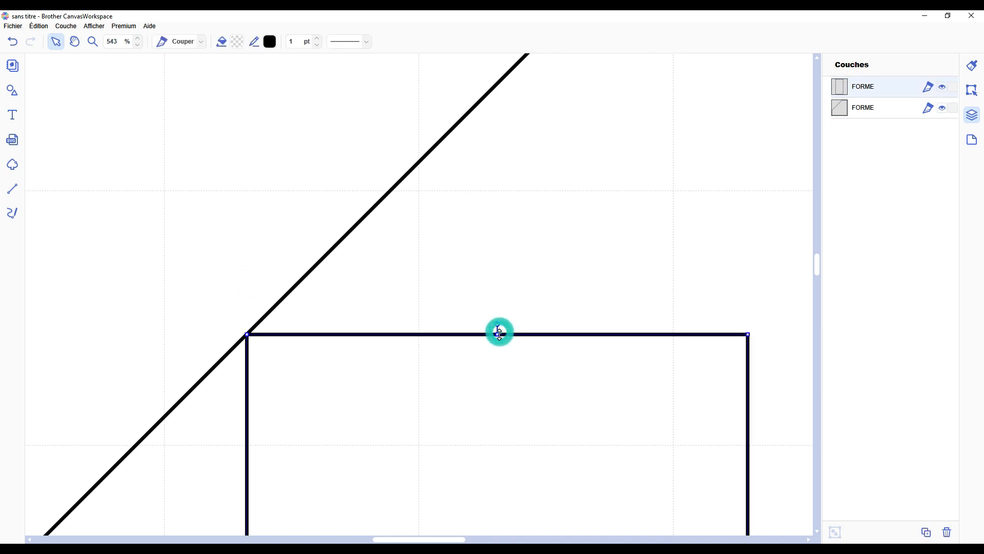
left_click(261, 244)
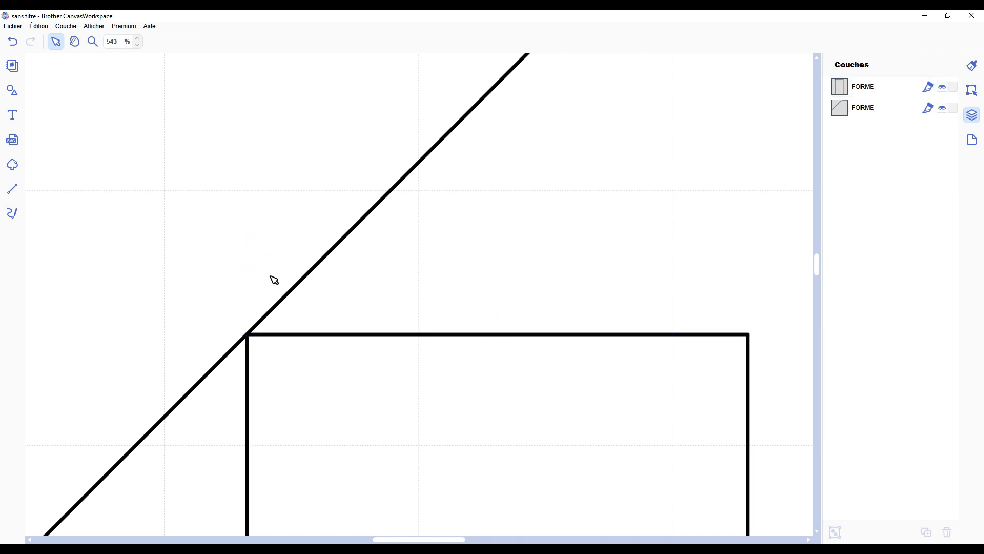
scroll(274, 280, "down", 5)
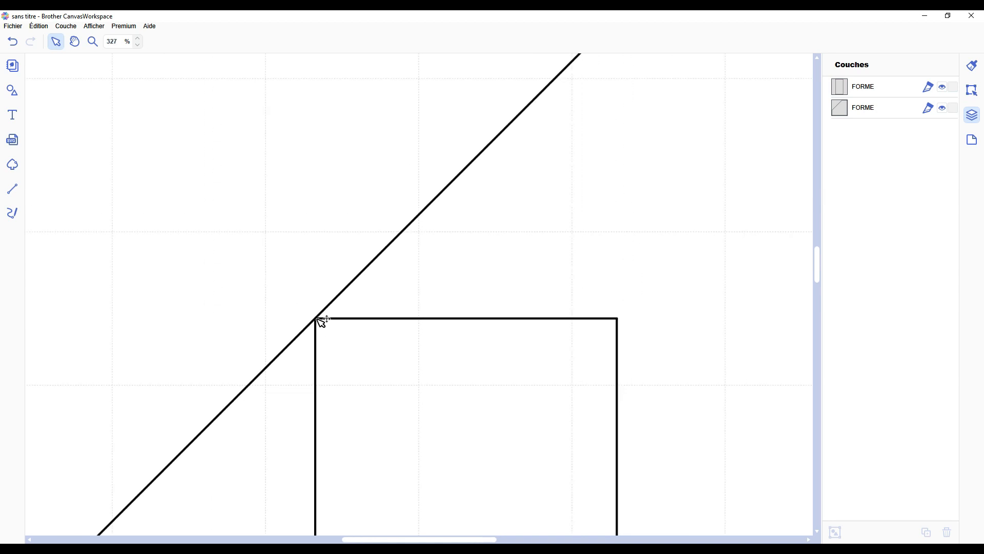
scroll(320, 310, "down", 6)
scroll(318, 305, "up", 4)
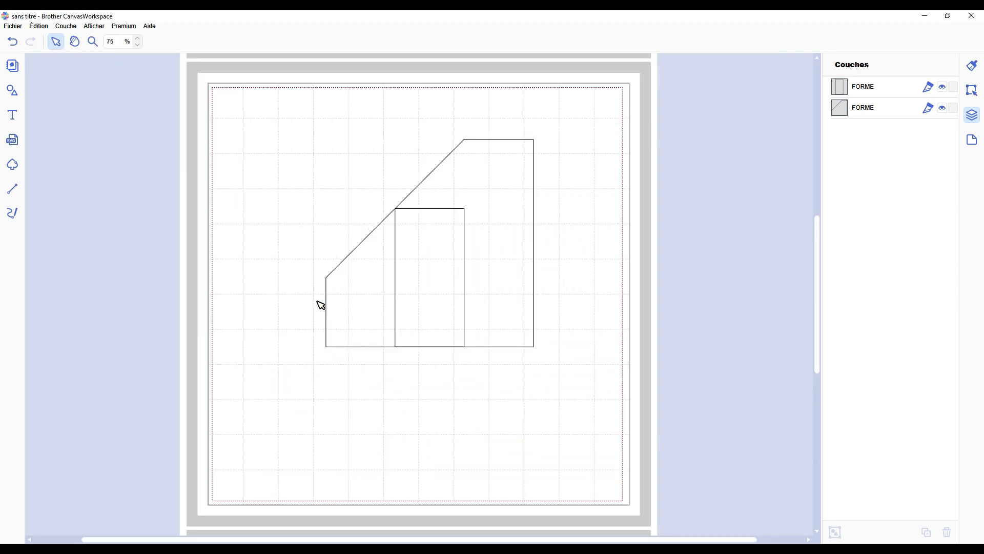
left_click(604, 312)
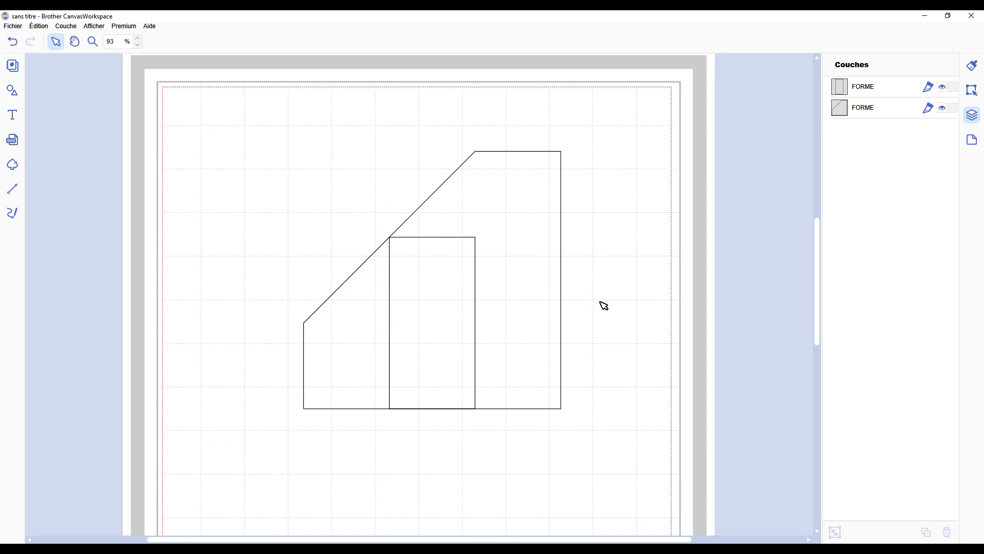
left_click_drag(444, 302, 515, 302)
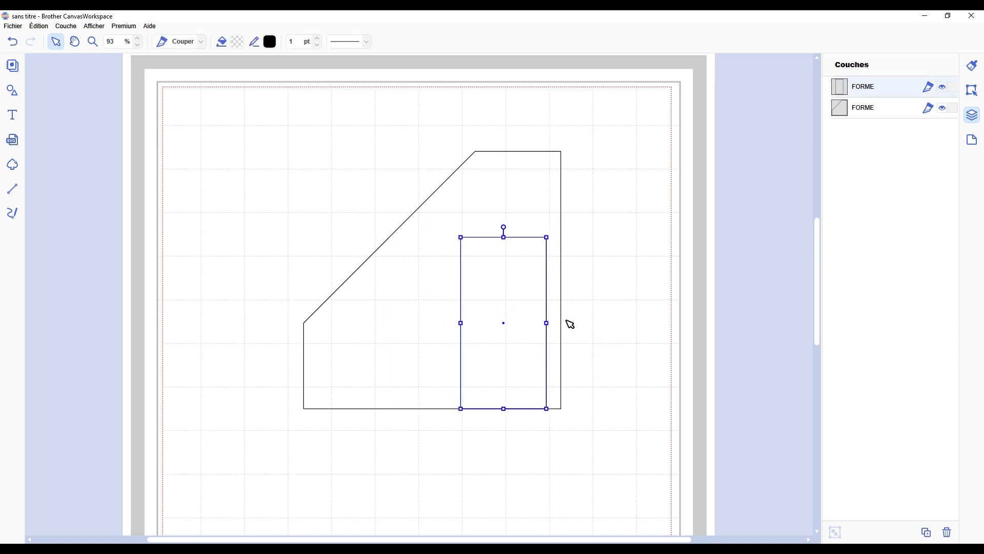
key("ctrl+z")
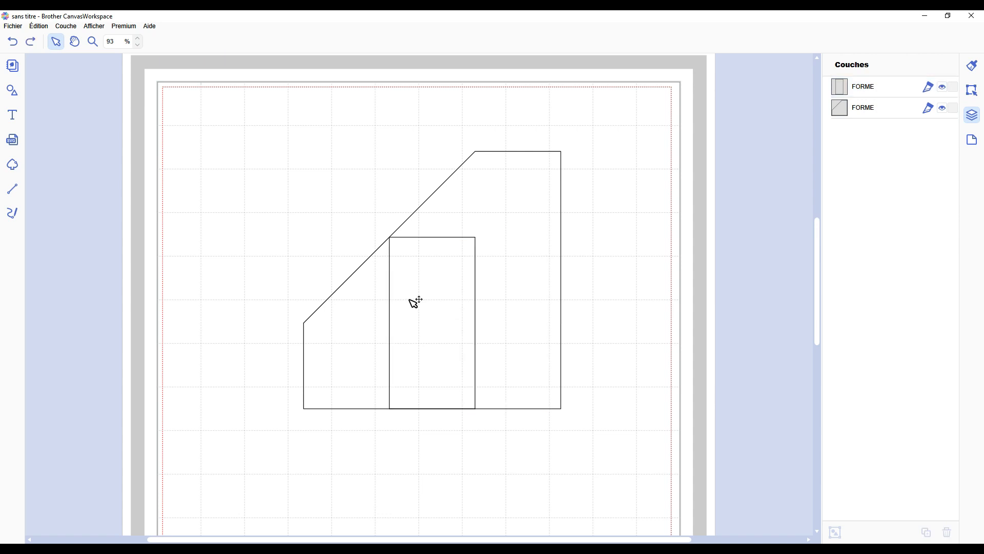
Draw two vertical fold lines down to the base, from the diagonal's upper end and from the rectangle's corner on the diagonal
left_click(15, 189)
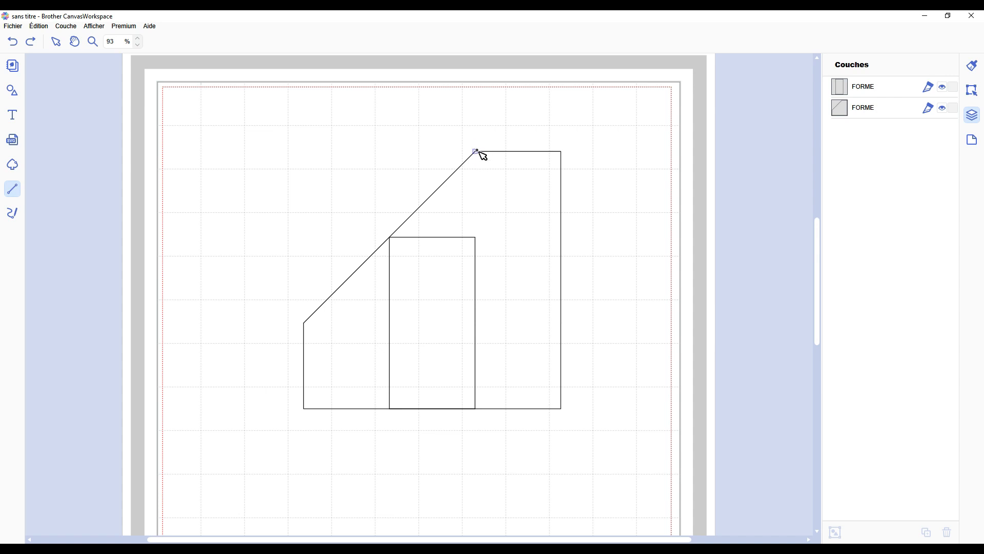
mouse_move(477, 152)
left_mouse_down()
mouse_move(500, 371)
mouse_move(476, 410)
left_mouse_up()
left_click(476, 409)
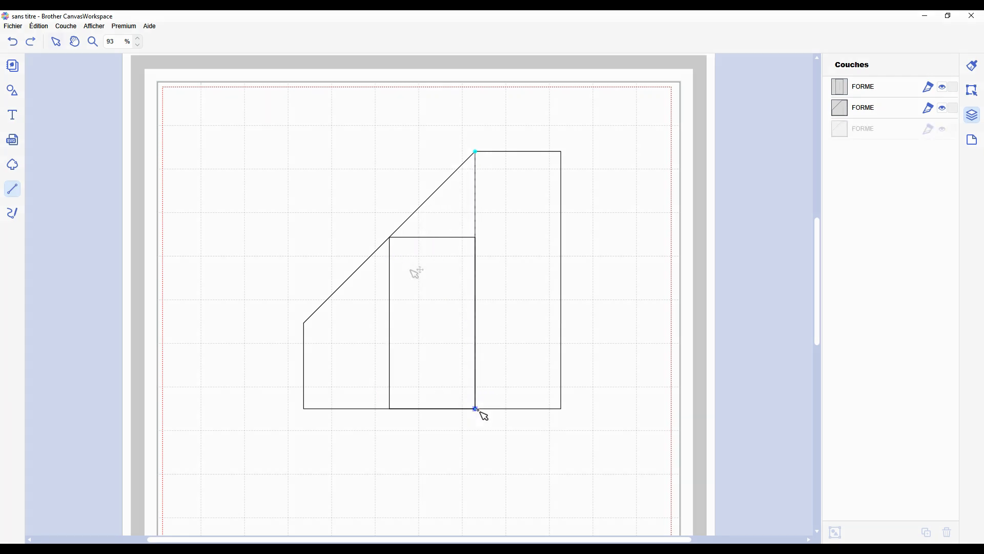
left_click(390, 237)
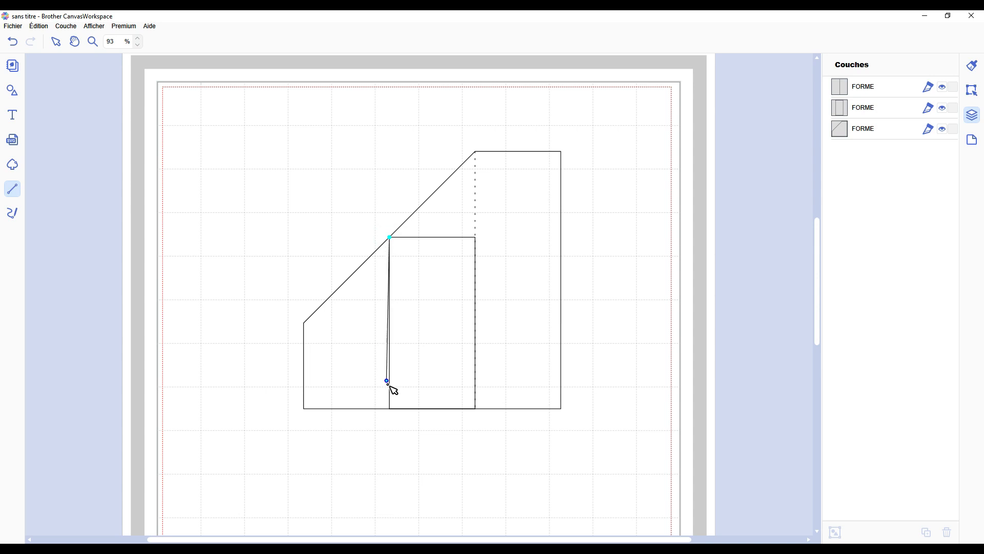
left_click(390, 408)
key("Escape")
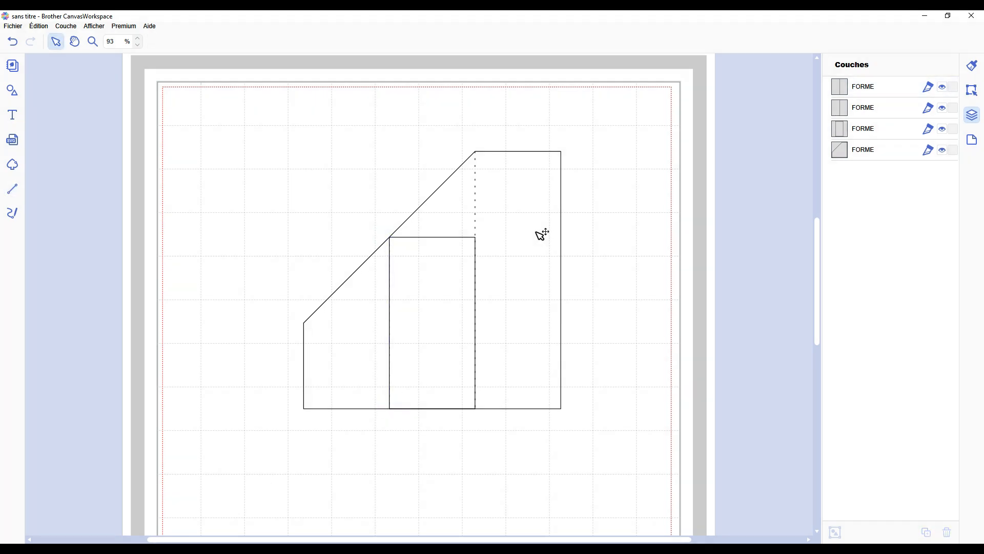
Inspect the path points of the traced outline, especially the one where the shorter fold line meets the diagonal
double_click(543, 235)
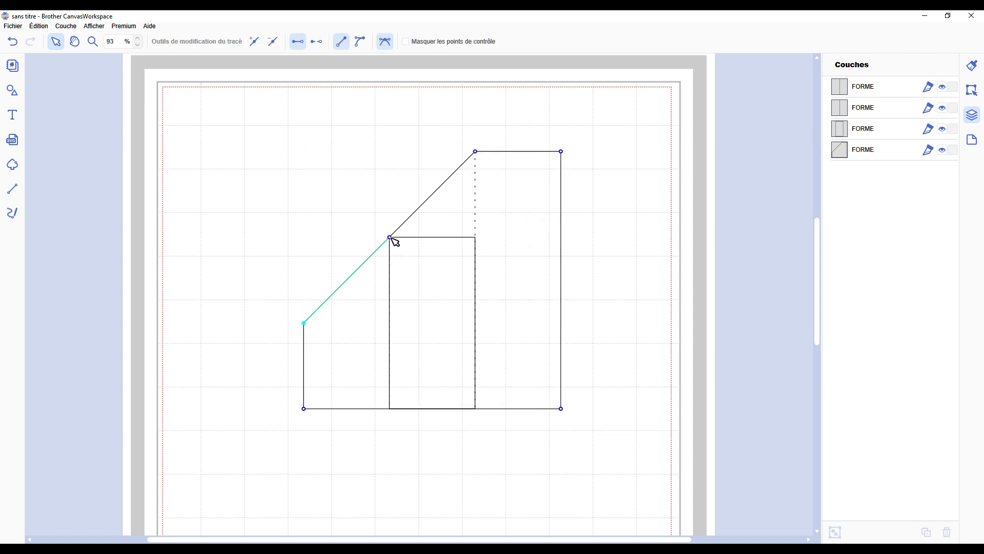
left_click(660, 246)
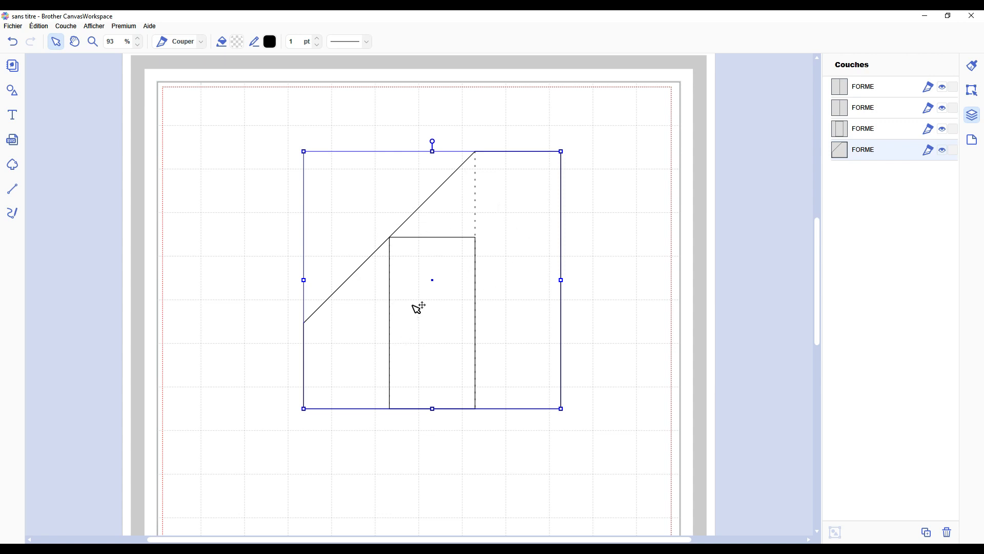
left_click(616, 277)
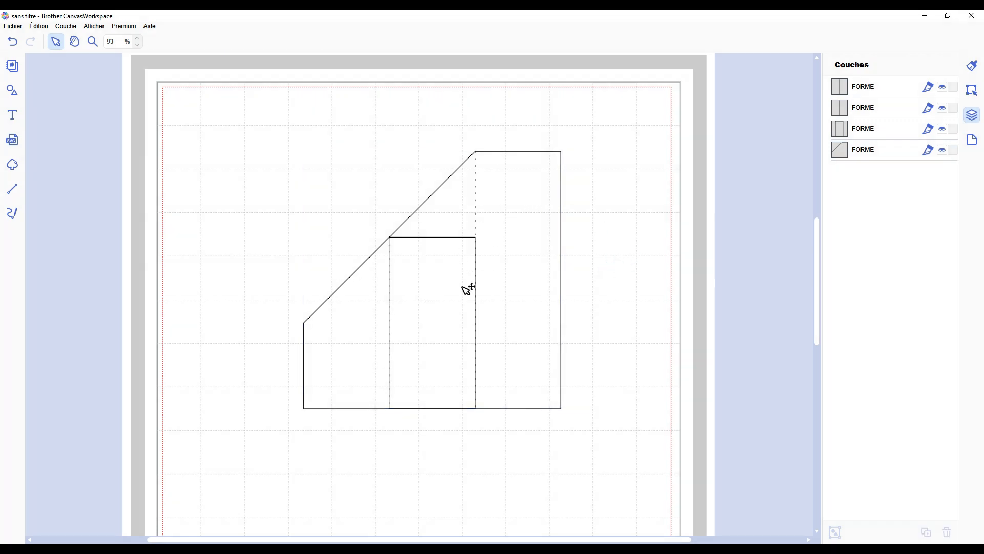
Delete the helper rectangle and group the outline with its two fold lines
left_click(881, 128)
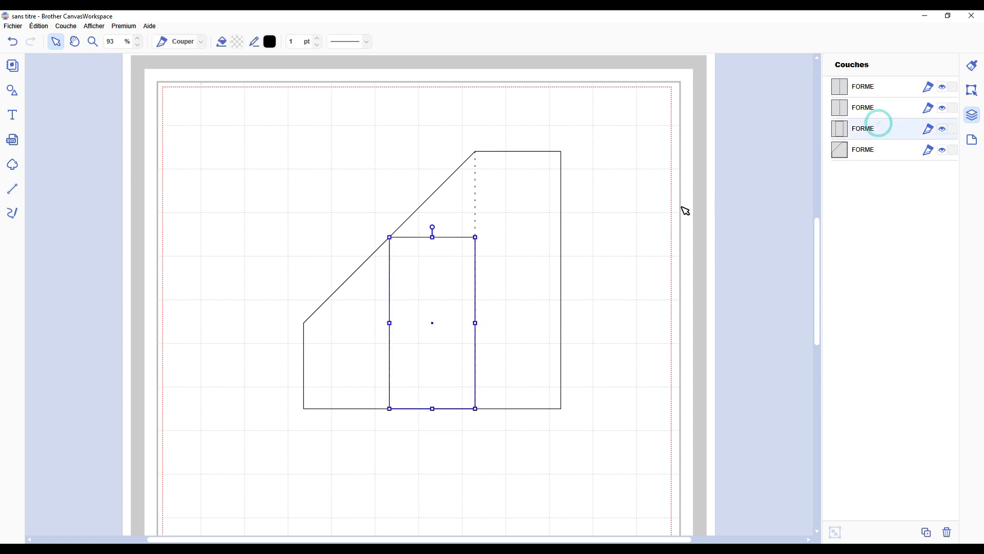
key("Delete")
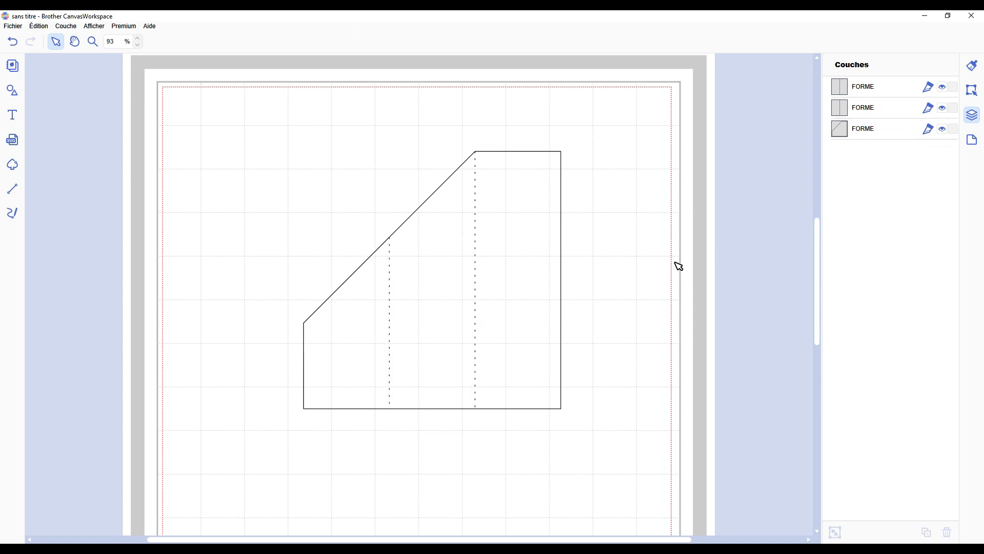
left_click_drag(639, 483, 307, 272)
key("ctrl+g")
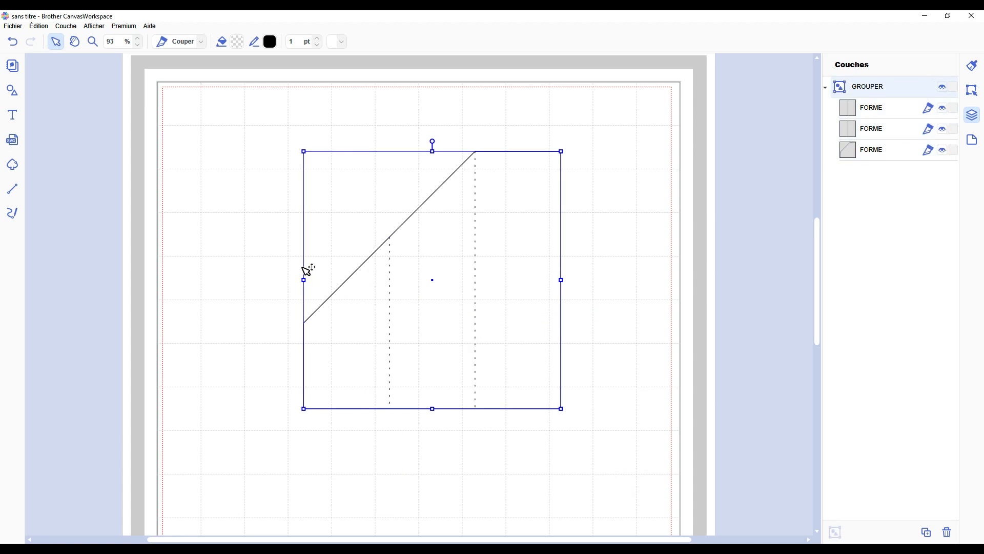
Move the grouped card piece to the upper-left corner of the cutting mat
key("ctrl+0")
scroll(547, 294, "up", 1)
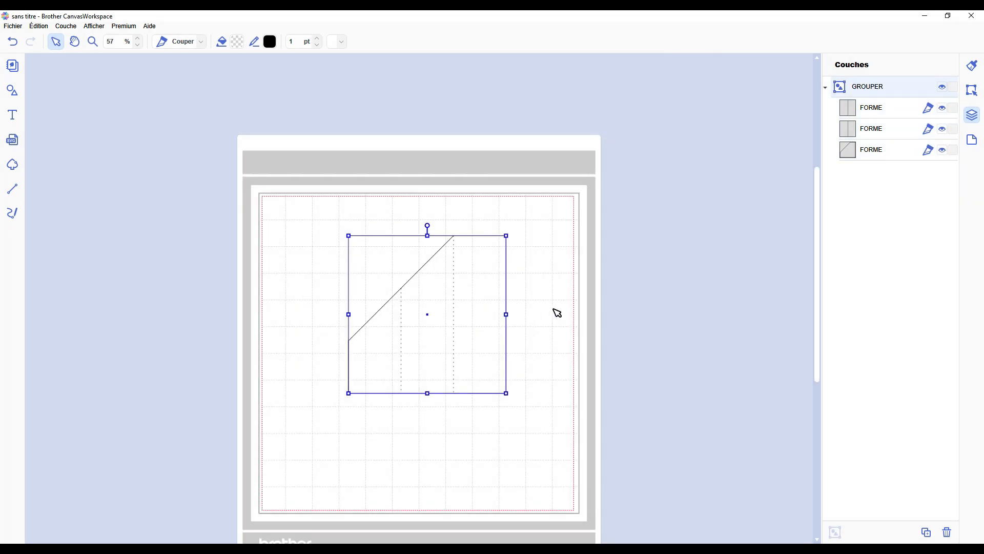
left_click(554, 310)
left_click_drag(497, 323, 417, 292)
scroll(417, 292, "up", 3)
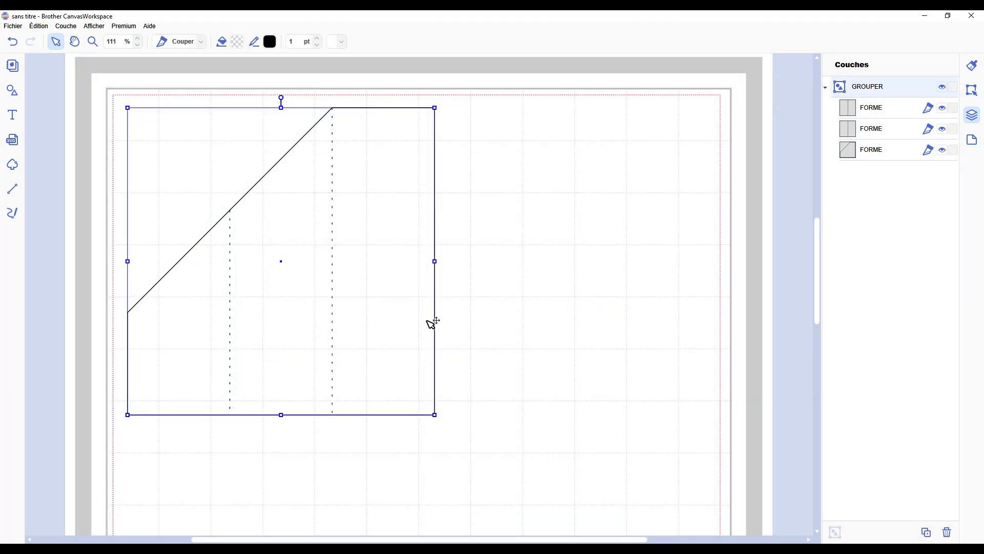
Trace a closed rectangle, about 50 × 150 mm, over the full-height panel beside the longer fold line
scroll(432, 322, "up", 1)
key("l")
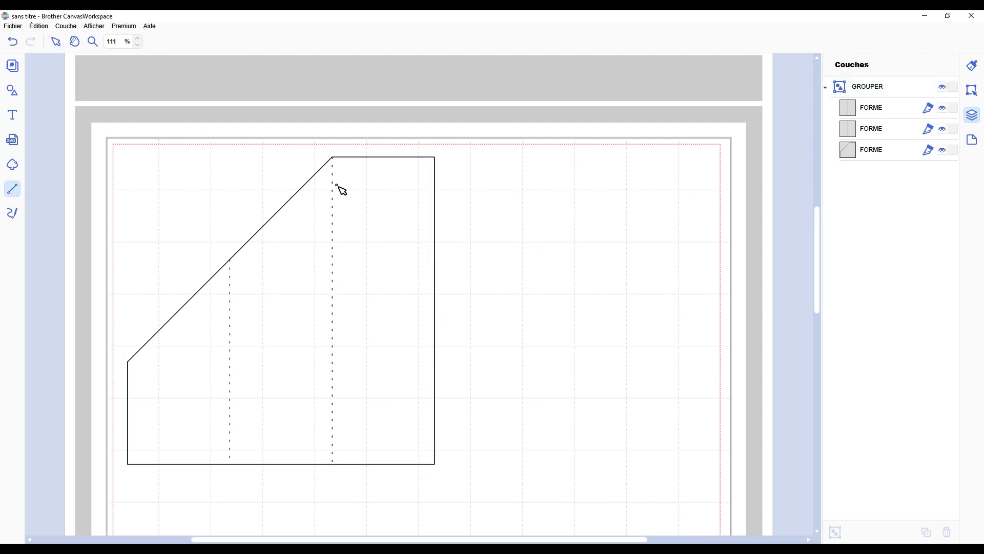
left_click(332, 157)
left_click(434, 156)
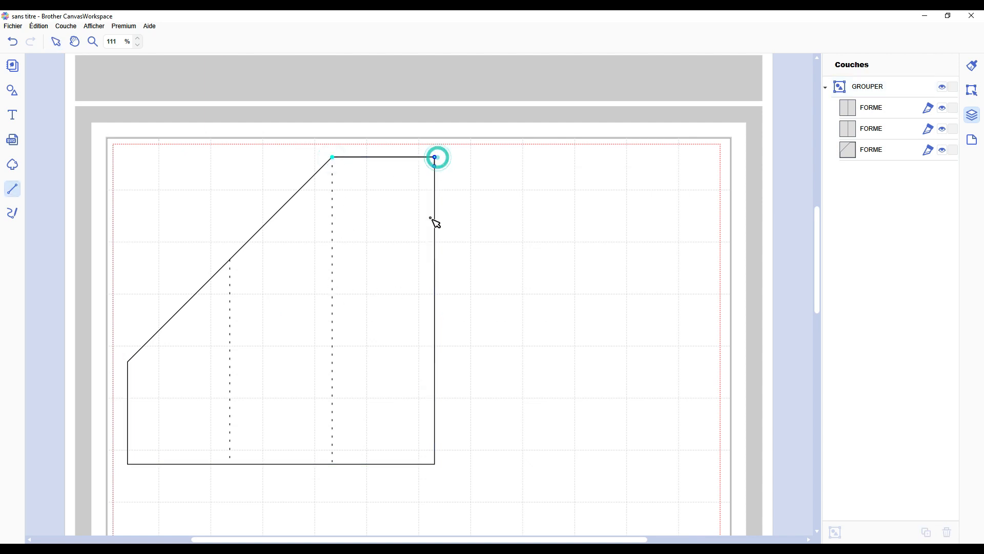
left_click(435, 464)
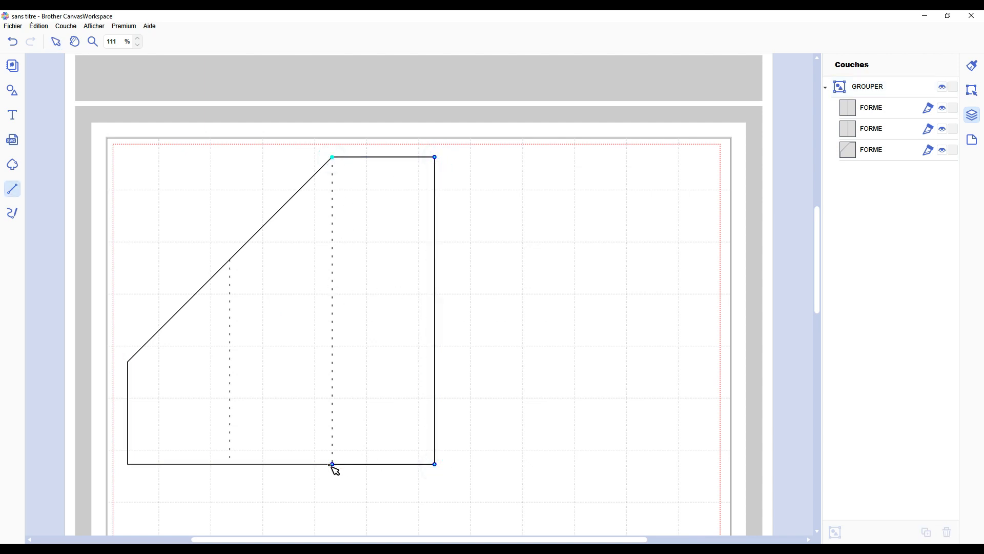
left_click(332, 464)
left_click(333, 159)
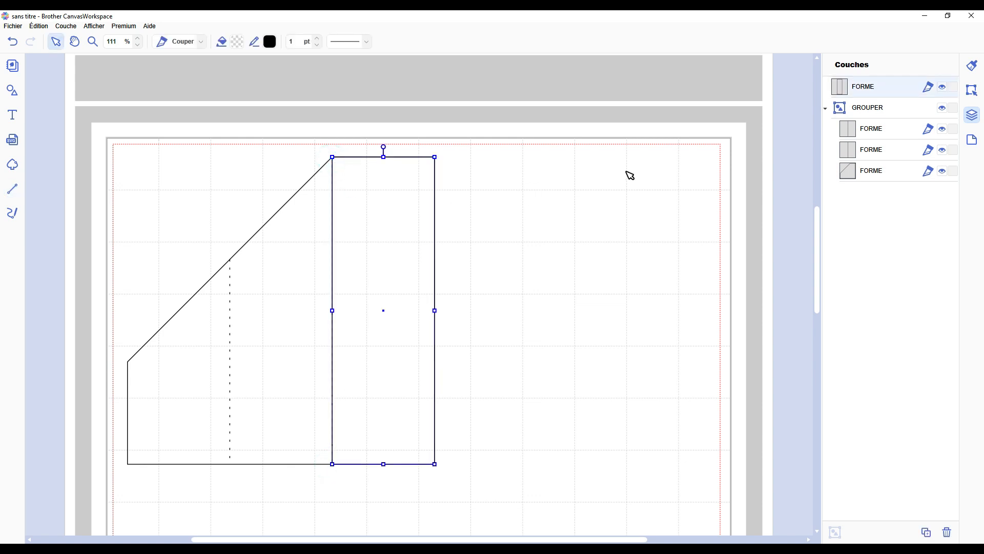
Create an inward offset of the traced rectangle with 5 mm spacing and rounded corner type, leaving the original line unmodified
left_click(973, 93)
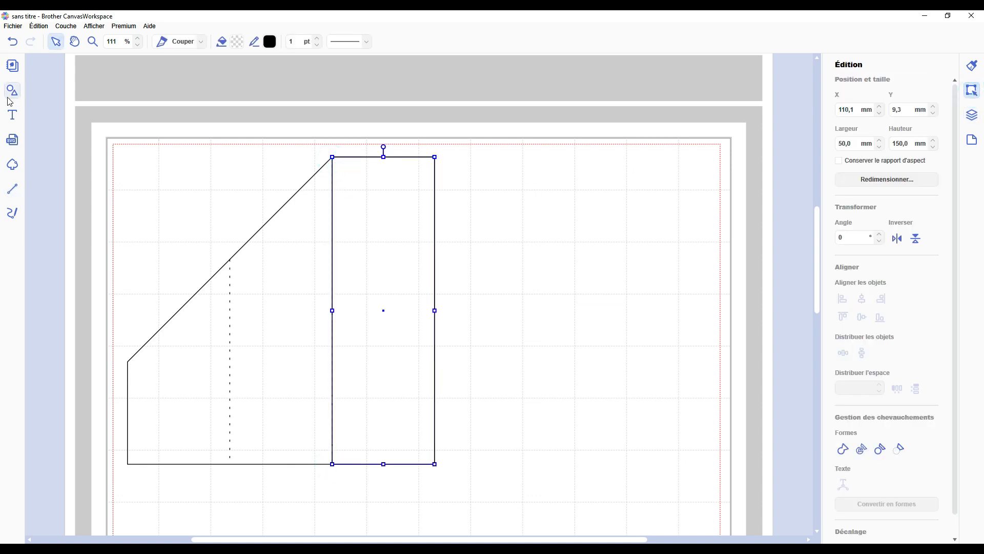
scroll(903, 383, "down", 1)
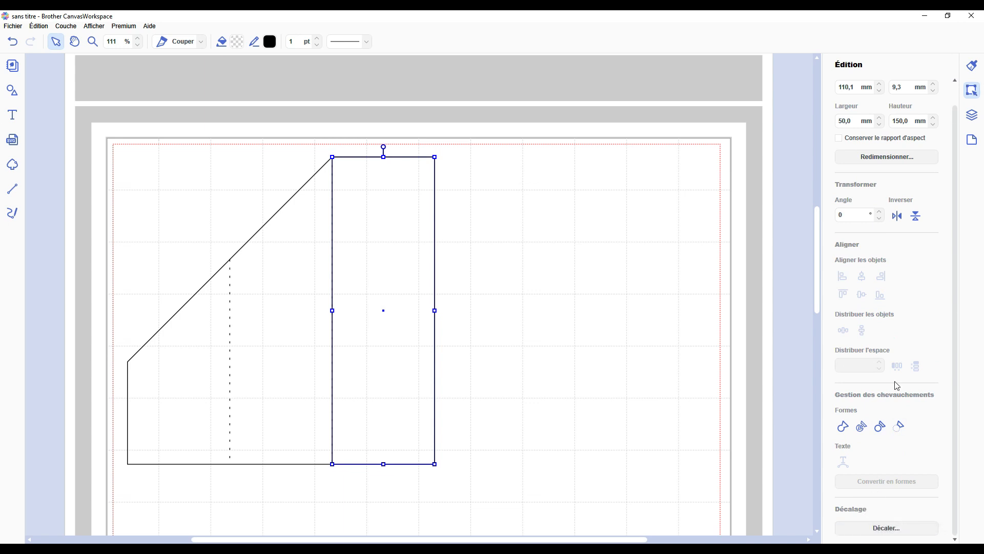
left_click(877, 533)
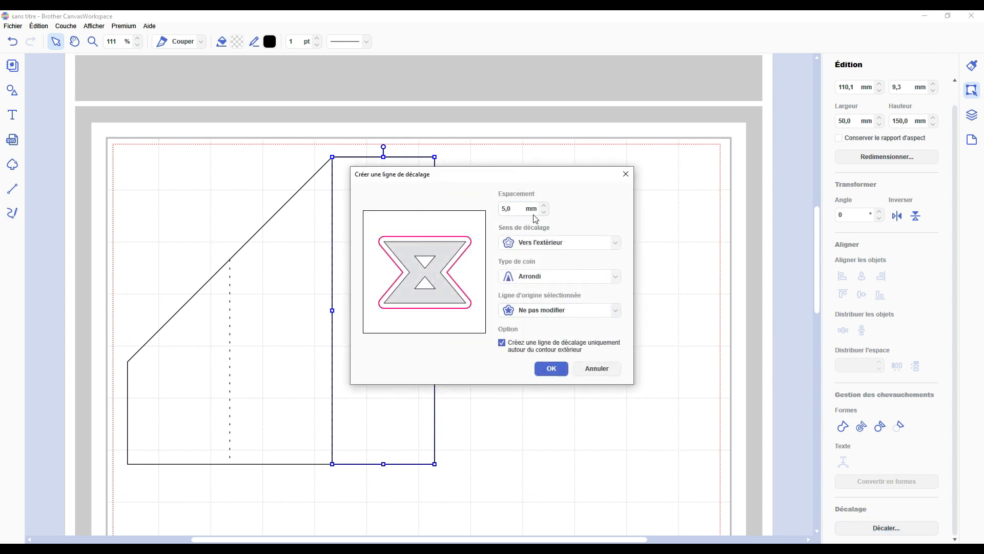
left_click(525, 247)
left_click(533, 252)
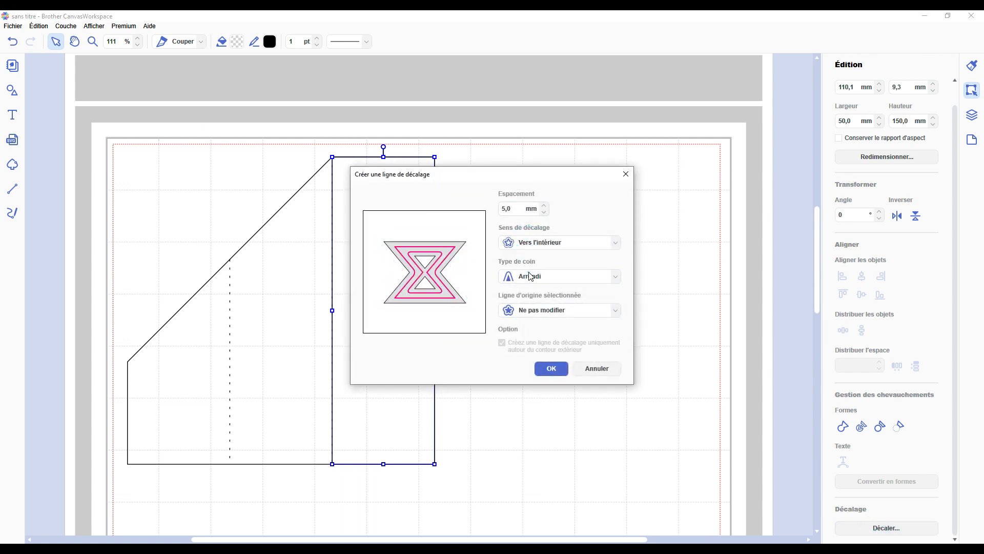
left_click(551, 369)
left_click(541, 318)
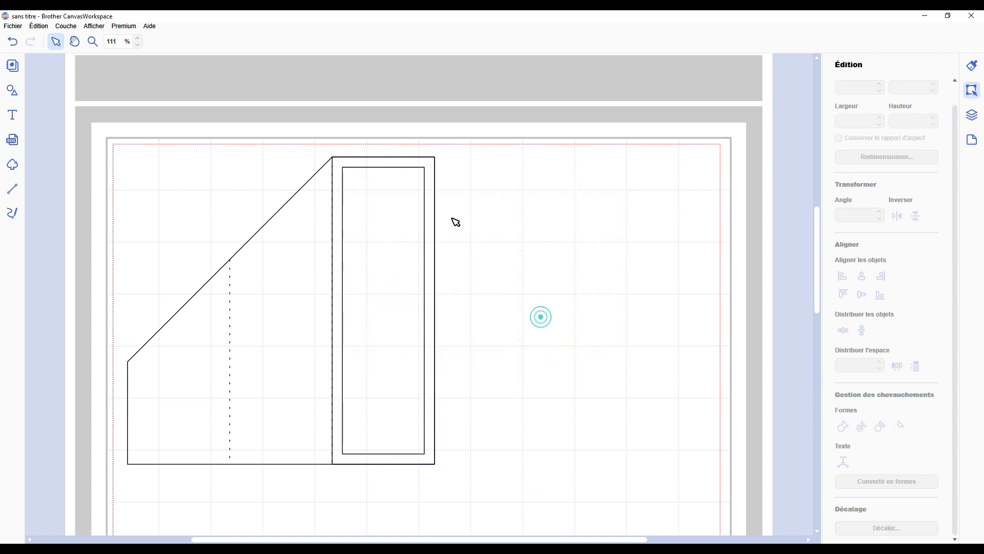
Move the traced 50 × 150 mm rectangle off the card piece and delete it, keeping the inner offset
left_click(425, 164)
left_click_drag(426, 162, 626, 177)
key("Delete")
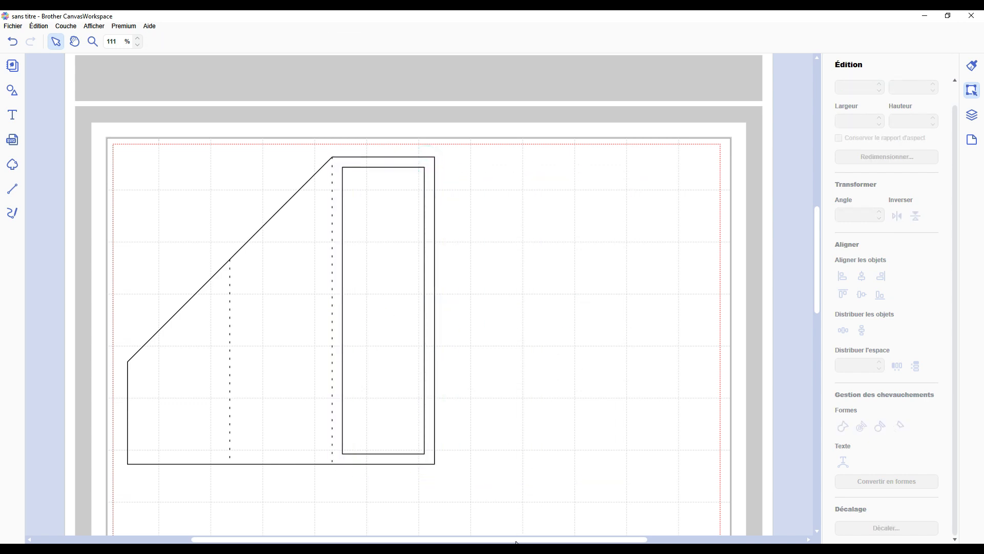
Move the 40 × 140 mm inset rectangle off the card piece into the empty mat area beside it
left_click_drag(516, 541, 413, 540)
left_click(582, 193)
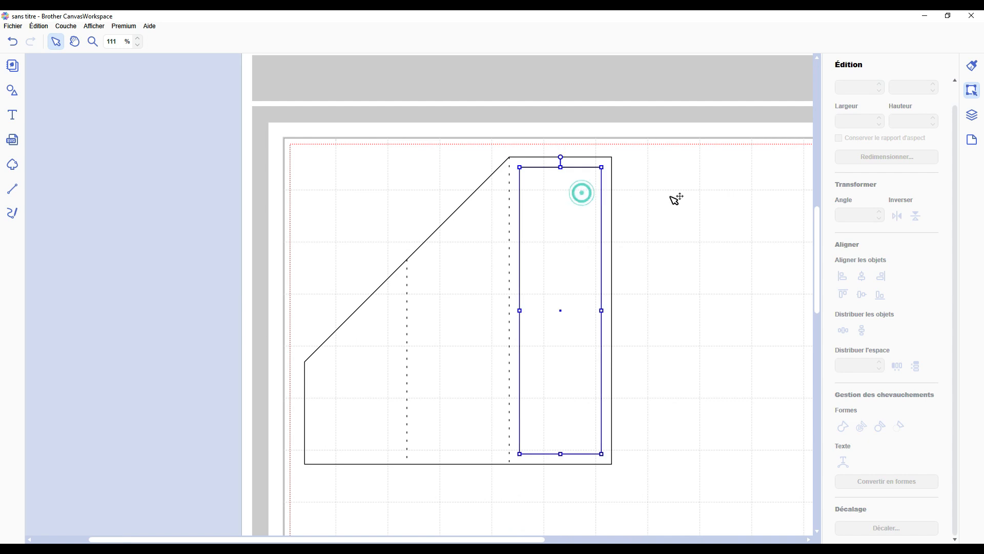
left_click_drag(677, 198, 697, 186)
Trace the middle panel of the card piece between the two fold lines
left_click(12, 189)
left_click_drag(509, 156, 511, 467)
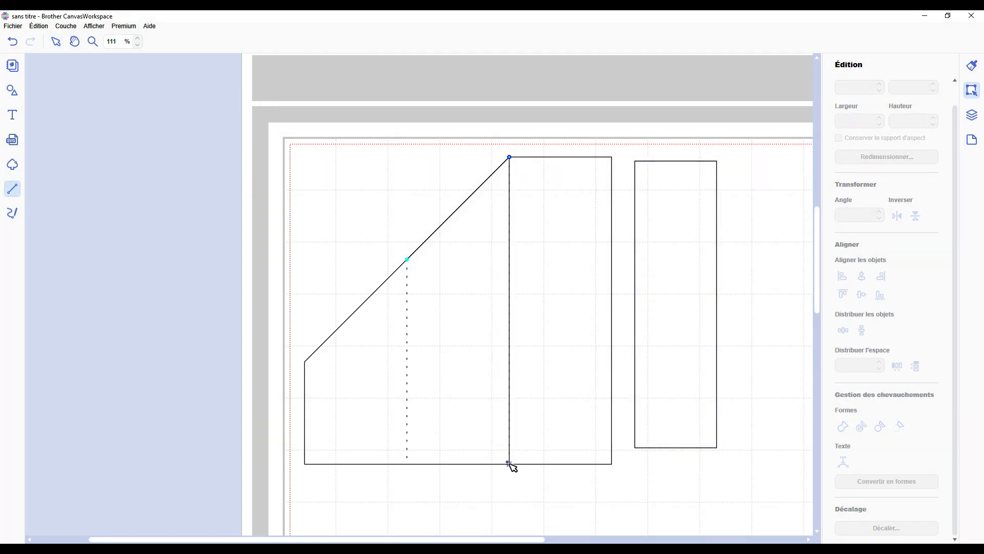
key("Escape")
Duplicate the 40 × 140 mm inset rectangle and move both copies to the lower-right area of the mat
scroll(444, 322, "down", 2)
left_click(488, 235)
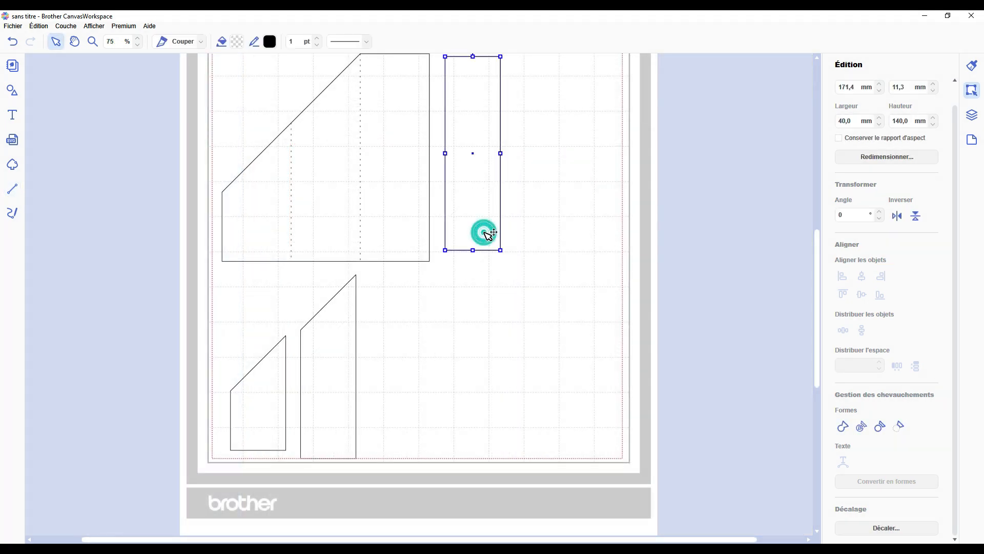
key("ctrl+d")
left_click(479, 184)
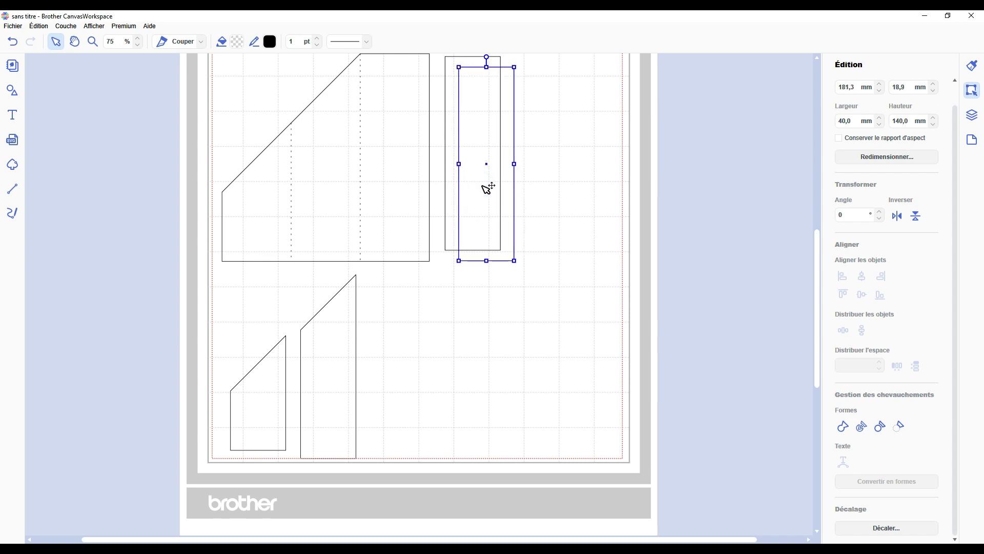
left_click_drag(494, 164, 585, 345)
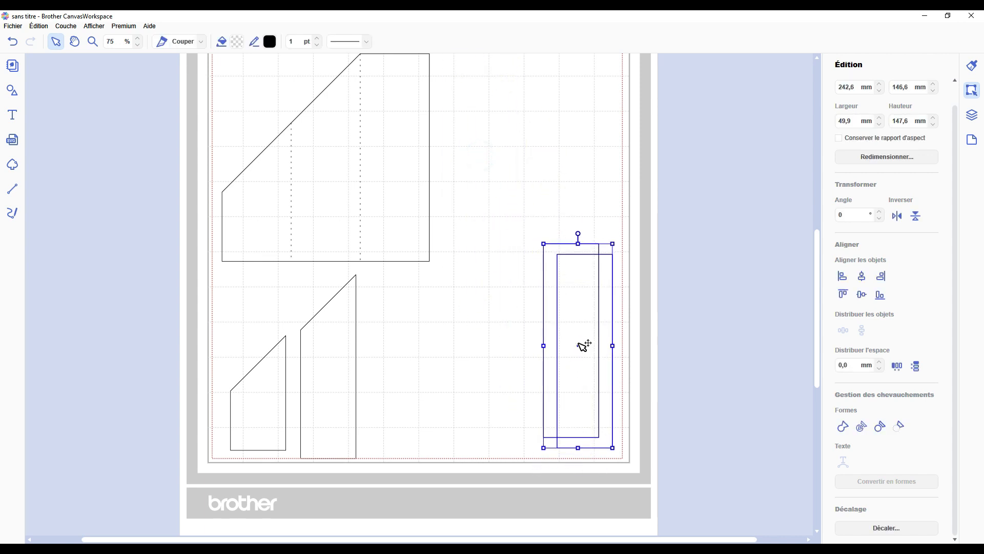
left_click(738, 373)
Make a horizontally flipped copy of the taller inset trapezoid and place both beside the two rectangles
scroll(420, 400, "up", 1)
left_click(337, 446)
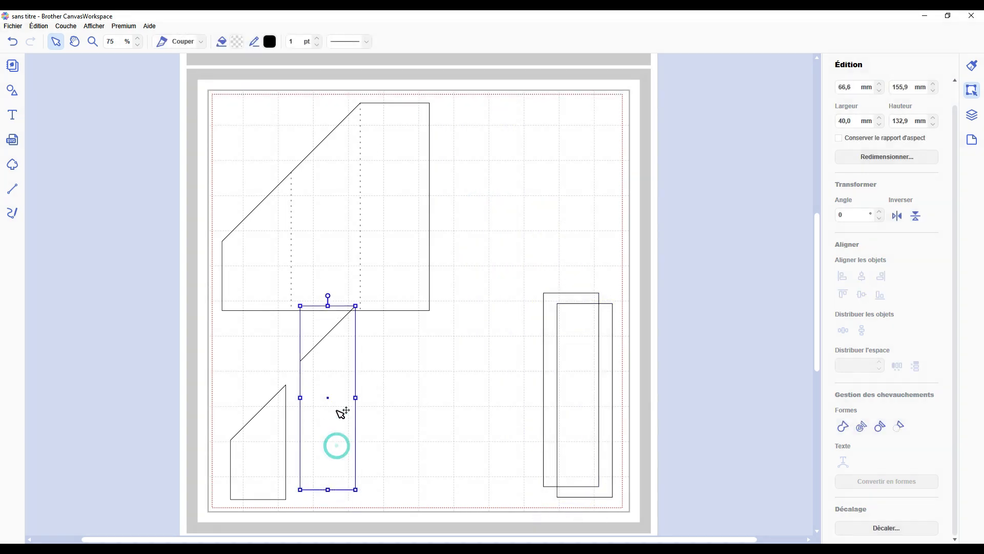
left_click_drag(341, 412, 340, 248)
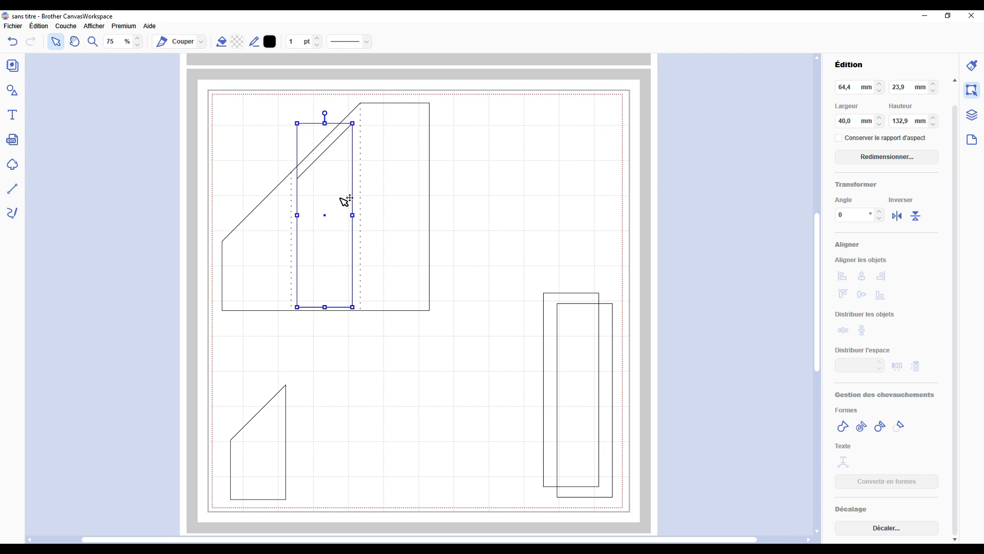
left_click_drag(347, 200, 529, 183)
key("ctrl+v")
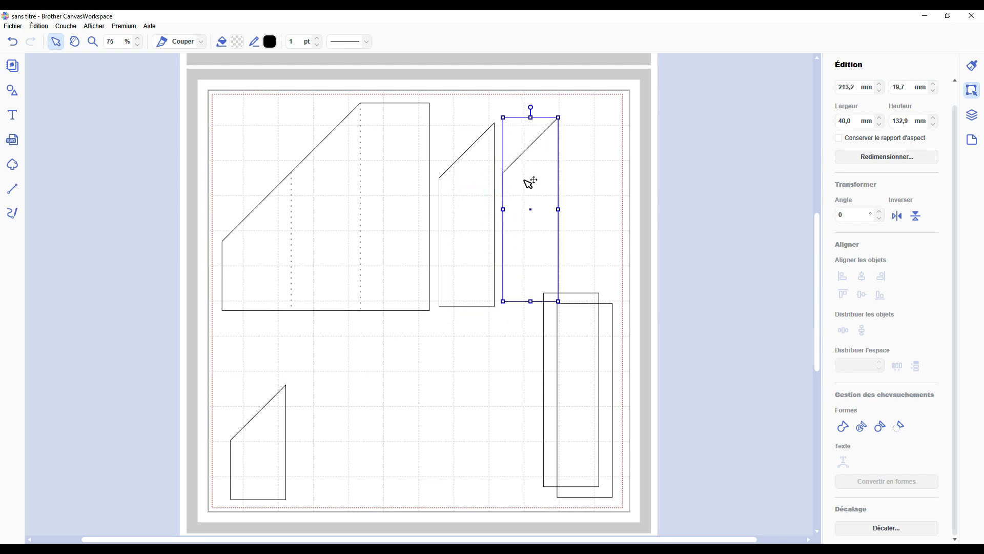
left_click(897, 216)
left_click_drag(536, 215, 510, 430)
Make a horizontally flipped copy of the shorter inset trapezoid and place the pair with the other insets beside the card piece
left_click(255, 450)
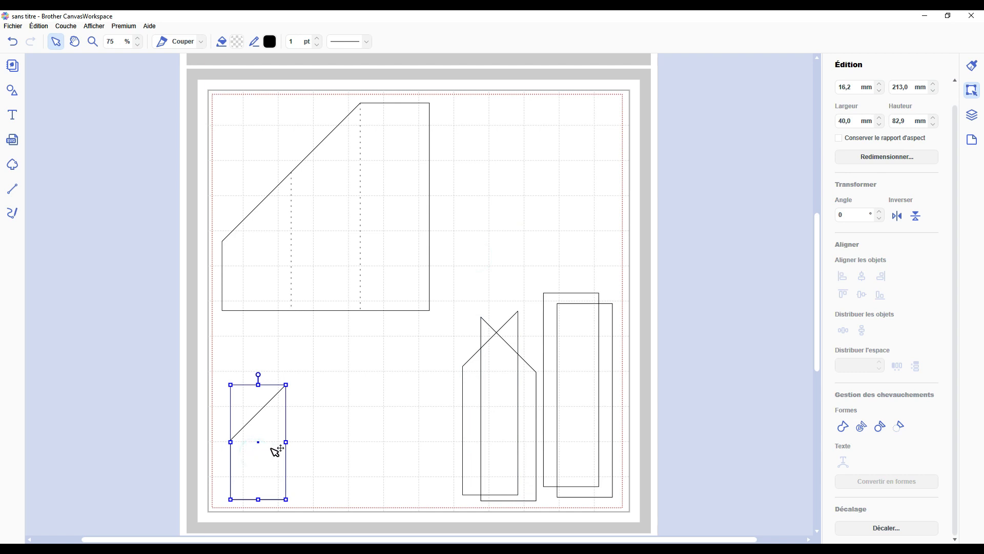
key("ctrl+d")
left_click(897, 215)
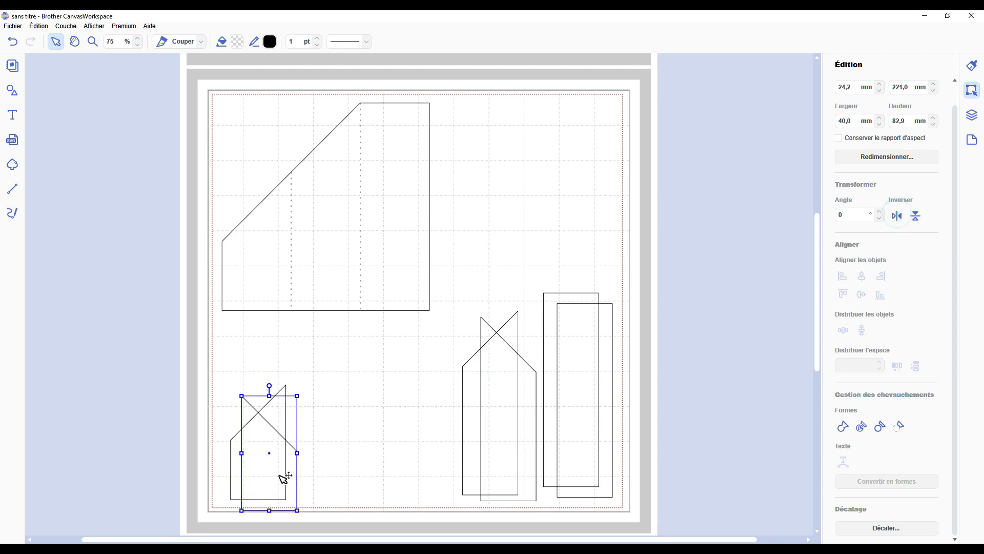
left_click(281, 466)
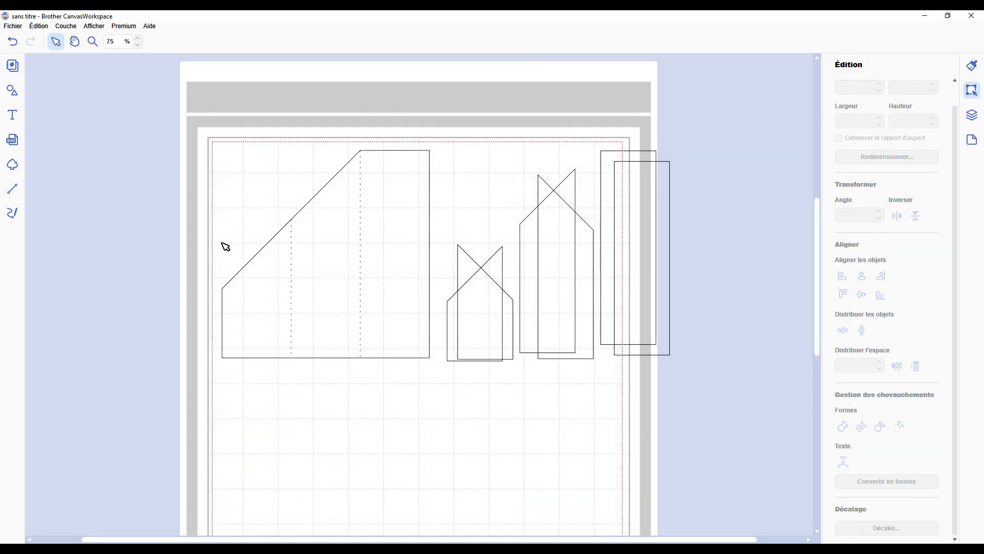
Select all pieces of this card and move them off the cutting mat, into the free space above it
scroll(593, 352, "down", 4)
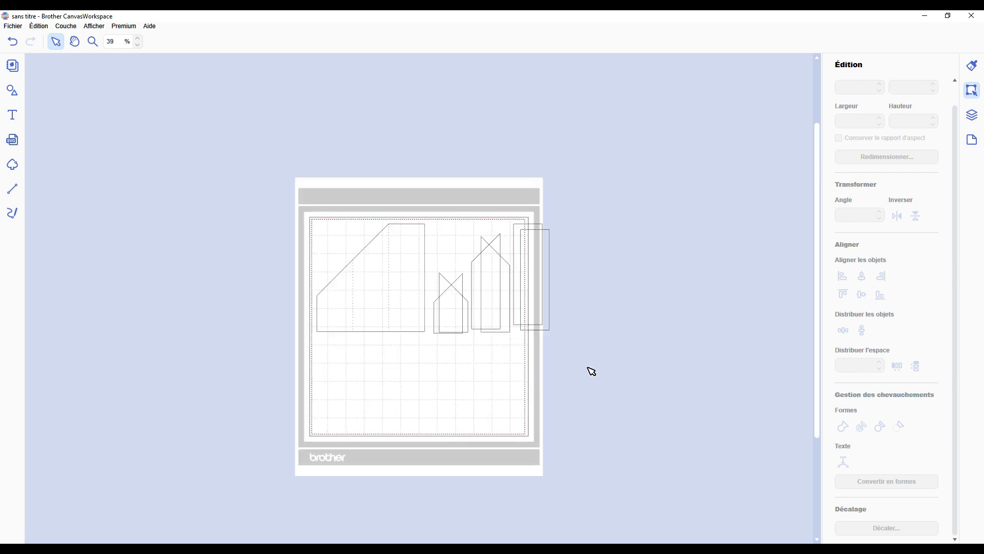
left_click_drag(591, 371, 318, 274)
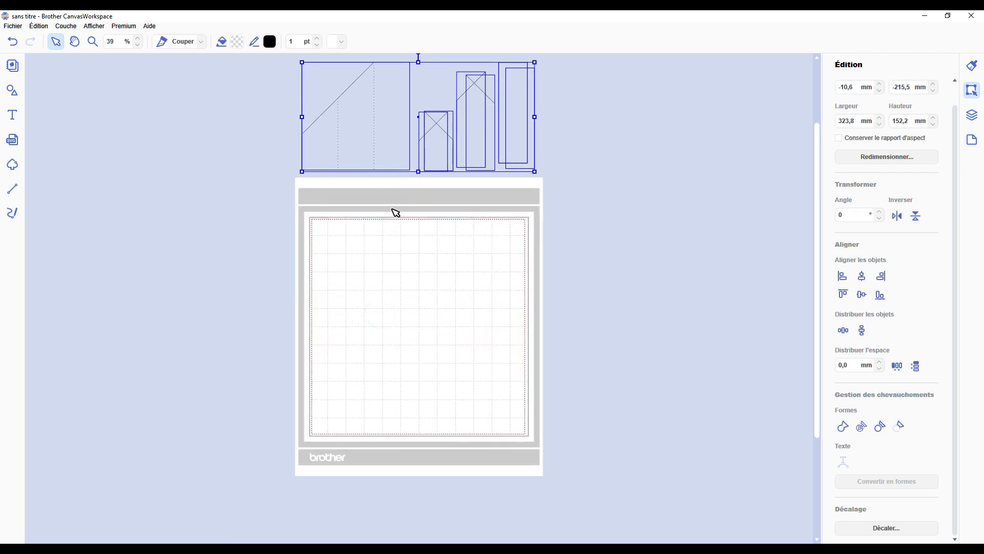
scroll(395, 213, "up", 2)
left_click(437, 337)
scroll(431, 293, "up", 3, "ctrl")
scroll(388, 284, "up", 2)
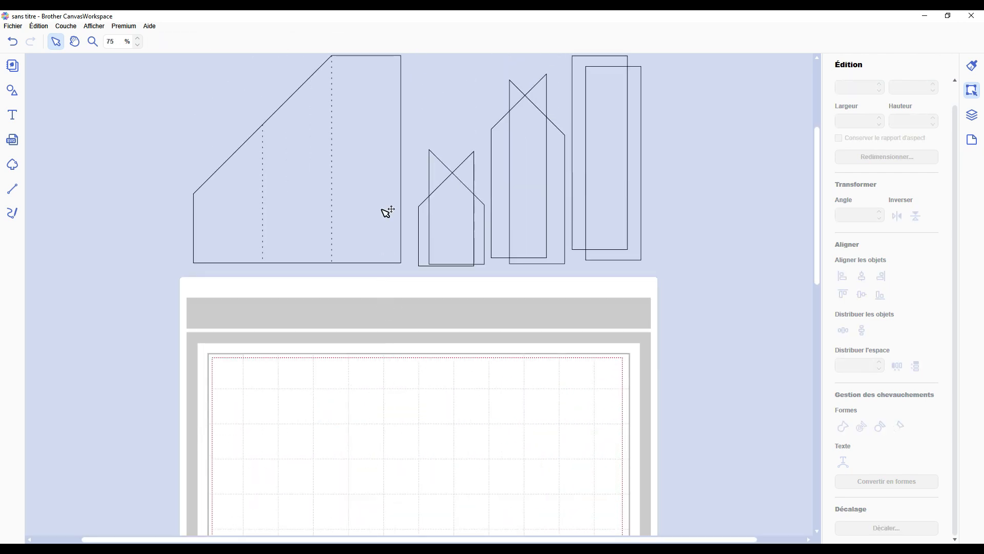
scroll(389, 135, "up", 2)
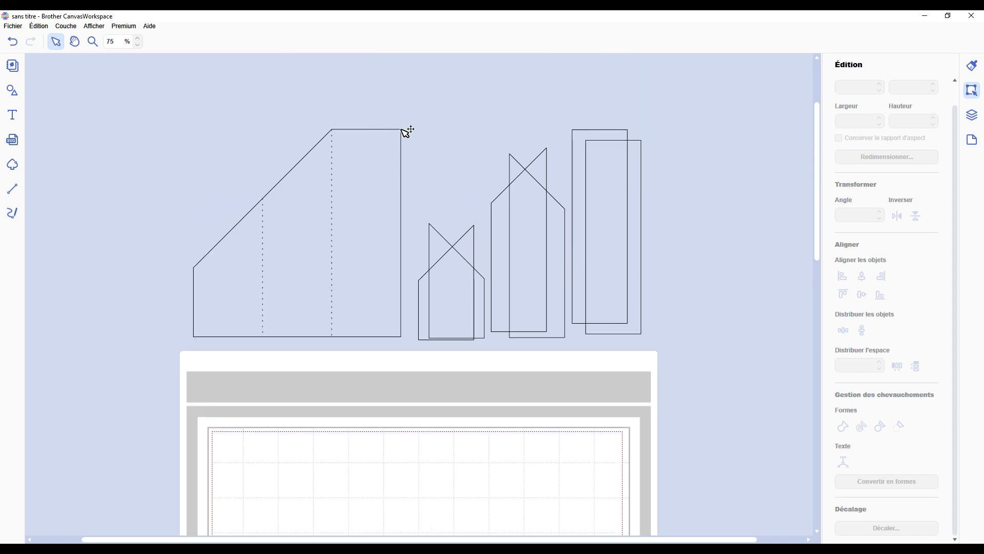
scroll(194, 282, "down", 2)
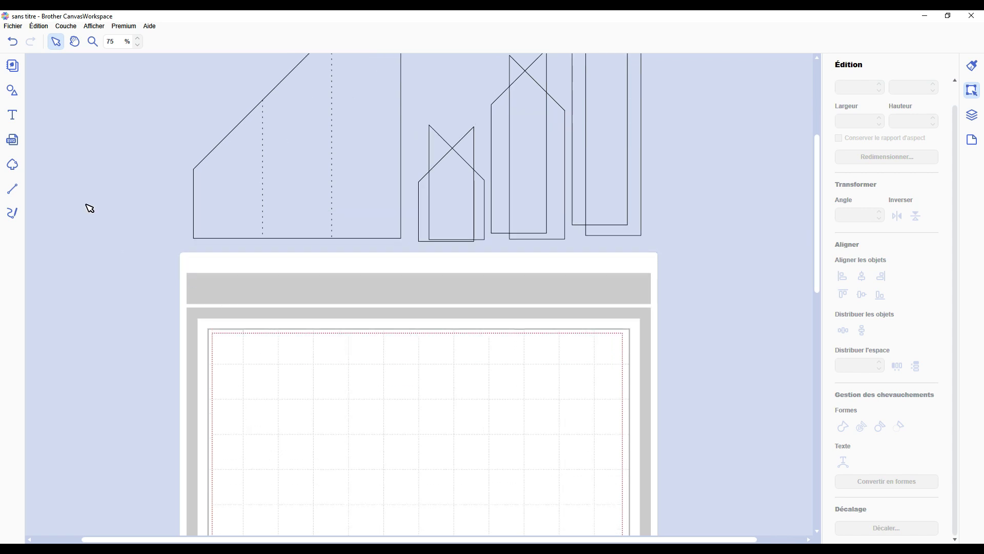
scroll(193, 293, "down", 2)
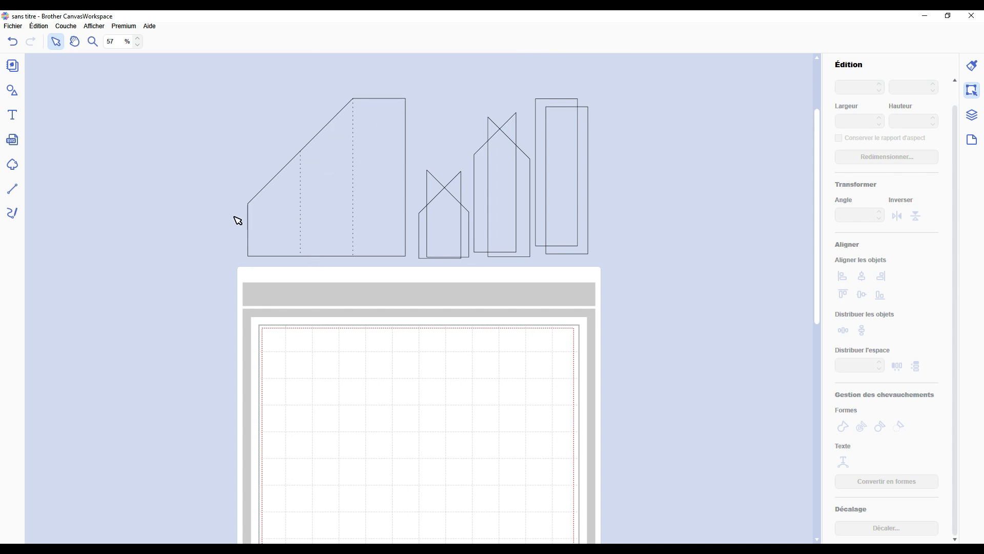
Add a square to the empty mat and size it 50 × 50 mm
scroll(405, 319, "down", 2)
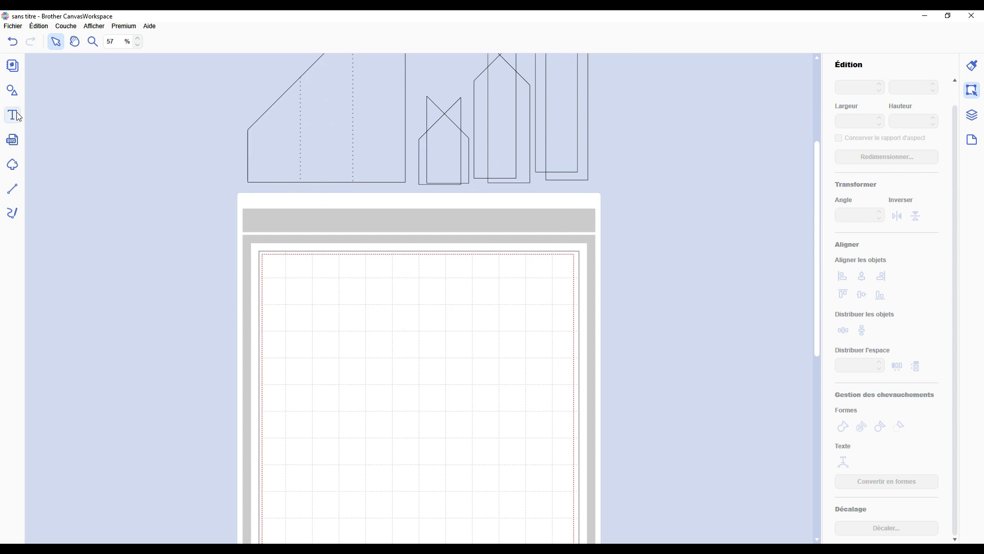
left_click(13, 91)
left_click_drag(61, 102, 435, 380)
left_click_drag(853, 121, 767, 127)
type("50")
key("Return")
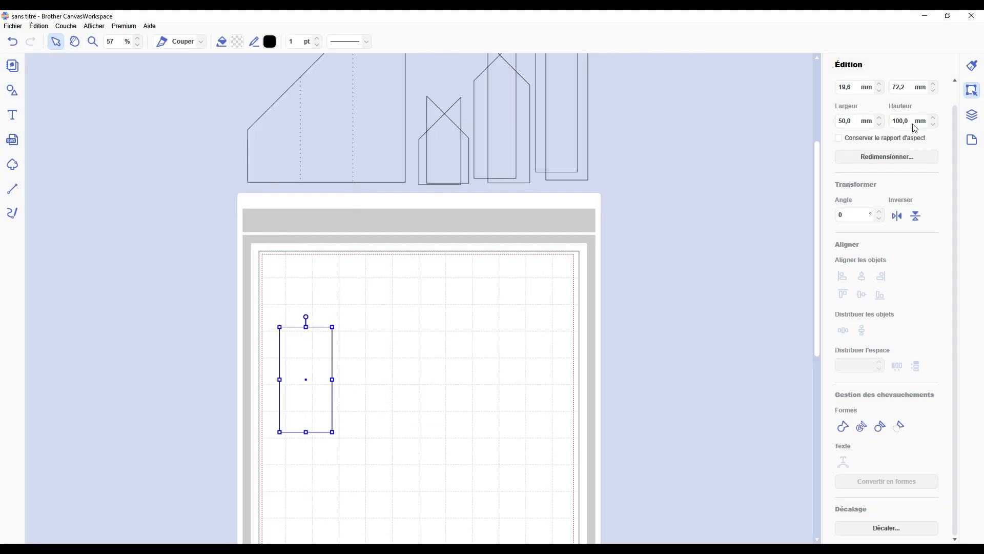
left_click_drag(906, 122, 848, 117)
type("50")
Make two copies of the 50 mm square beside it and set one copy's height to 150 mm
key("ctrl+v")
key("ctrl+v")
left_click_drag(323, 370, 404, 354)
left_click_drag(907, 123, 852, 111)
type("150")
key("Return")
left_click_drag(403, 389, 501, 359)
left_click_drag(329, 361, 369, 432)
Align the three shapes by their bottom edges and distribute them horizontally with 0 mm spacing
scroll(582, 424, "down", 2)
left_click_drag(583, 424, 299, 304)
left_click(880, 295)
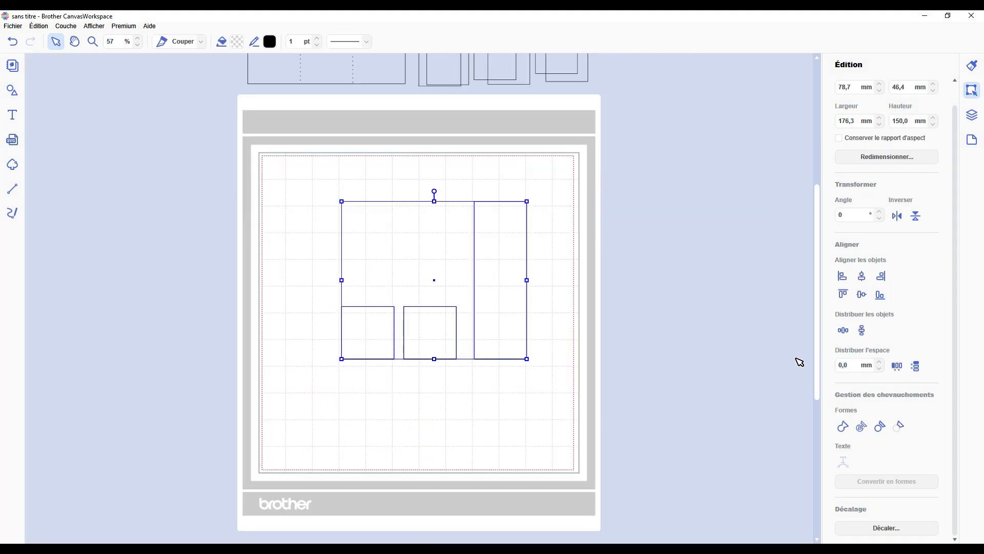
left_click(897, 366)
left_click_drag(417, 357, 413, 422)
Trace a closed 150 × 150 mm outline around the three shapes, with one slanted edge from the first square's upper corner to the tall rectangle's outer upper corner
scroll(410, 420, "up", 8)
scroll(319, 301, "down", 10)
left_click(12, 189)
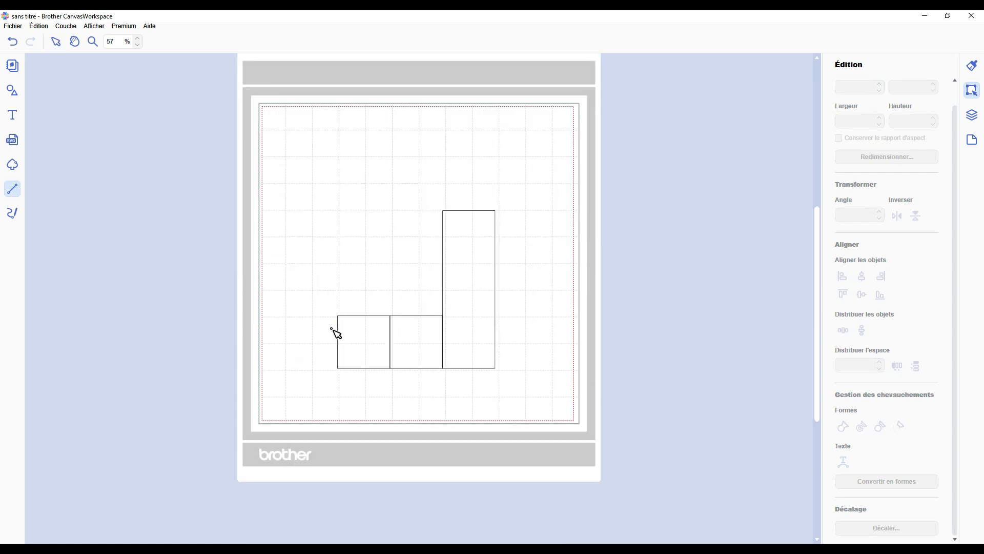
left_click(338, 316)
left_click(337, 368)
left_click(495, 368)
left_click(495, 211)
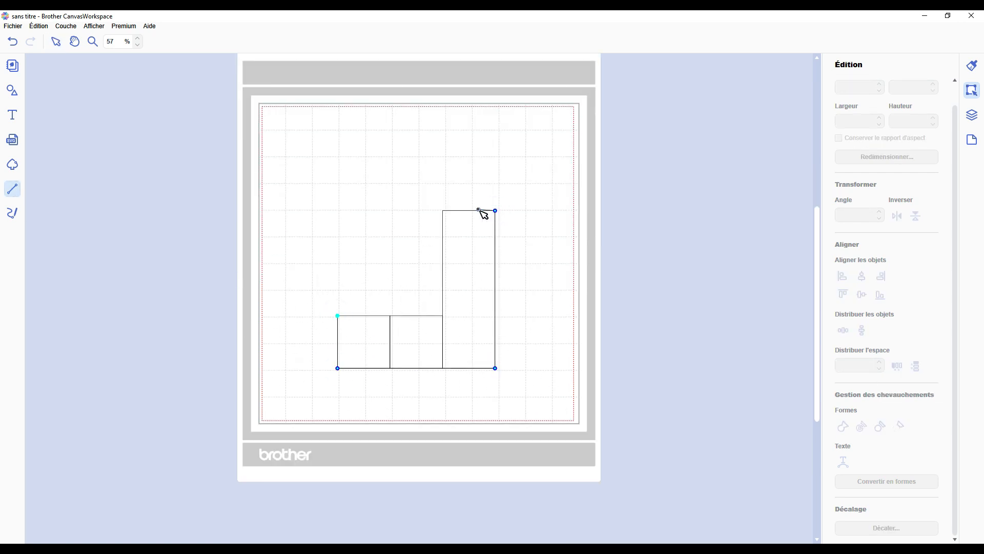
left_click(337, 316)
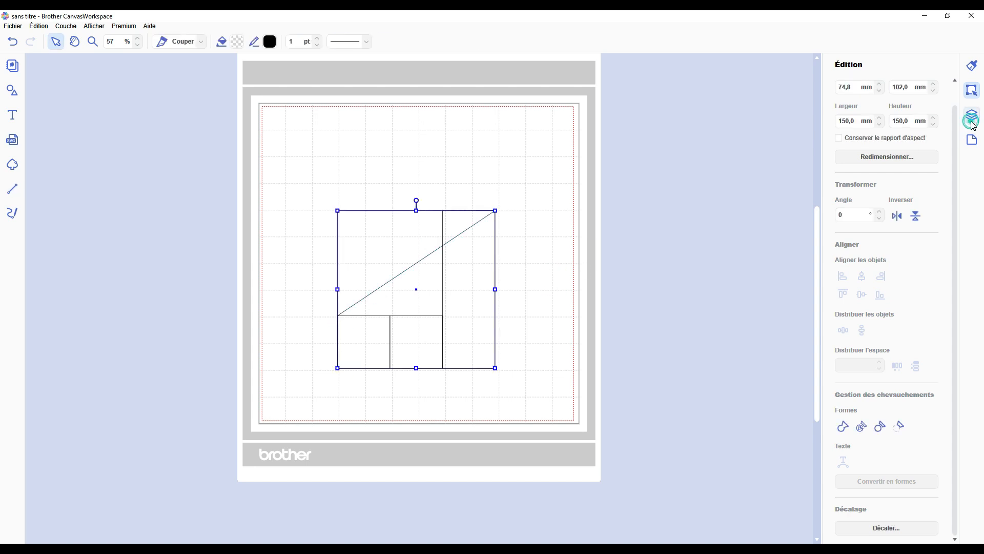
Group the previous card's inset pieces, then hide that group and its card piece group
left_click(863, 191)
left_click(862, 297, "shift")
left_click(835, 532)
left_click(825, 192)
left_click(826, 213)
left_click(942, 192)
left_click(943, 213)
scroll(581, 289, "up", 7)
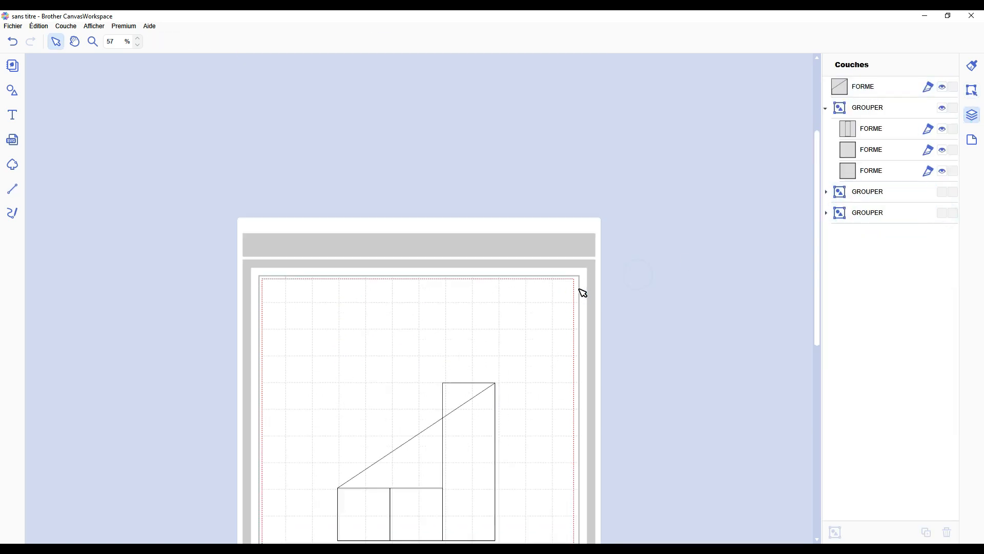
Move the traced outline below the group of construction rectangles in the layer order
left_click(826, 109)
left_click_drag(840, 87, 835, 124)
left_click(662, 159)
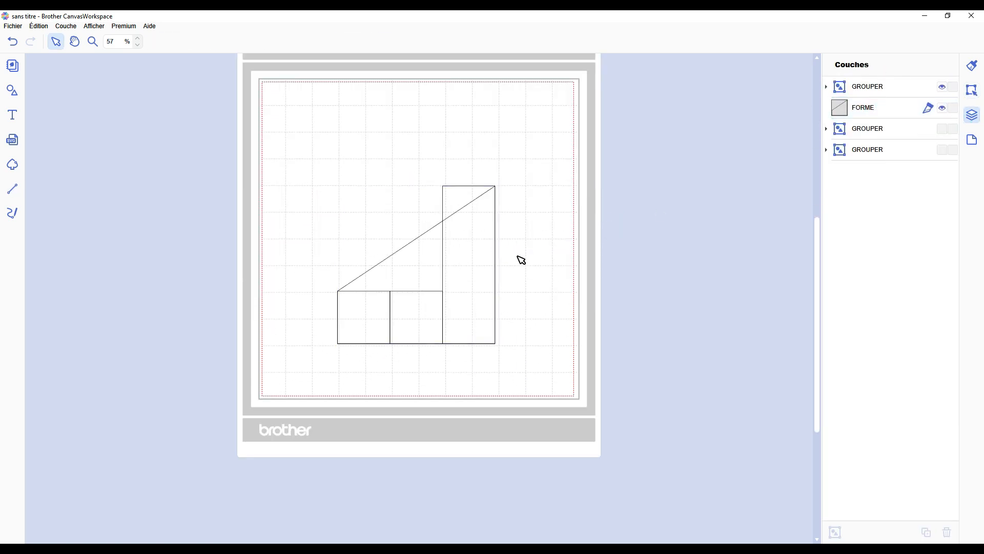
Ungroup the construction rectangles and delete the outer square and the tall rectangle, keeping the middle square
scroll(517, 256, "up", 5)
left_click(473, 178)
key("ctrl+shift+g")
left_click(566, 211)
scroll(565, 211, "down", 1)
left_click(348, 321)
key("Delete")
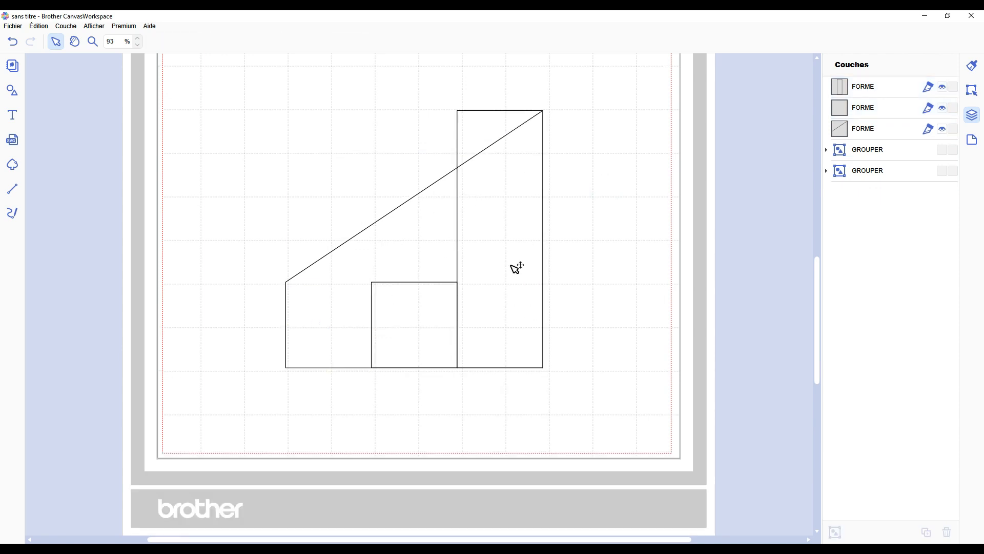
left_click(512, 265)
key("Delete")
Stretch the middle square upward until its upper right corner meets the slanted edge of the outline
left_click(418, 314)
left_click_drag(415, 282, 415, 169)
scroll(620, 335, "up", 17)
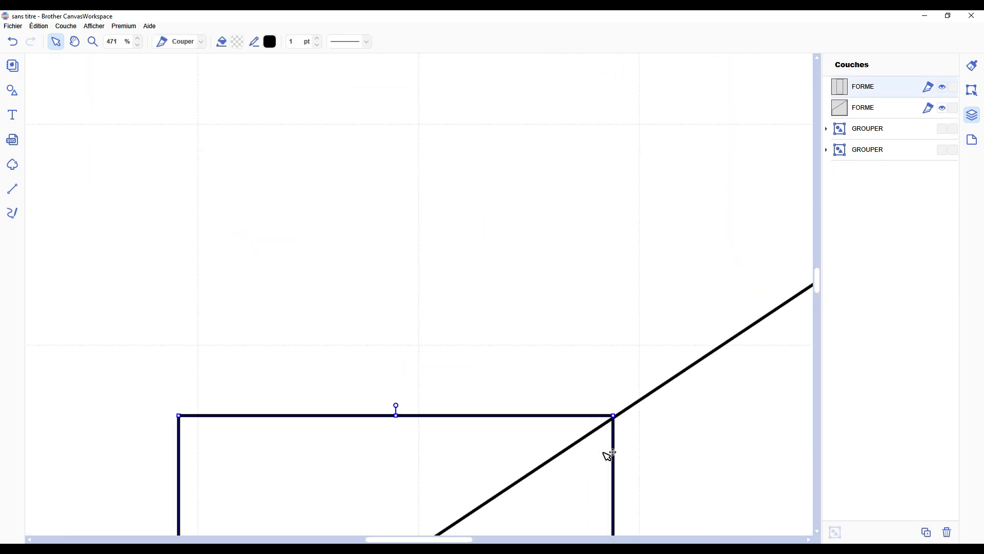
scroll(607, 453, "down", 2)
scroll(590, 441, "right", 5)
left_click_drag(160, 317, 352, 318)
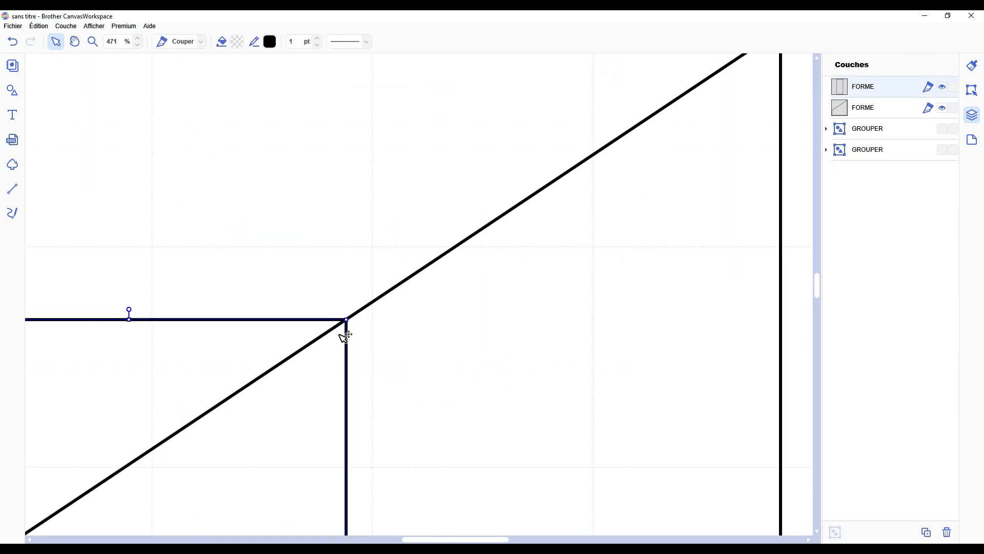
Draw a vertical fold line along the helper rectangle's right side from the slanted edge to the base, and make it dotted
scroll(338, 331, "down", 19)
scroll(359, 302, "up", 2)
left_click(12, 189)
left_click(405, 215)
double_click(405, 416)
left_click(366, 41)
left_click(361, 78)
left_click(114, 329)
Lower the top of the helper rectangle until its upper left corner meets the slanted edge
scroll(114, 330, "up", 11)
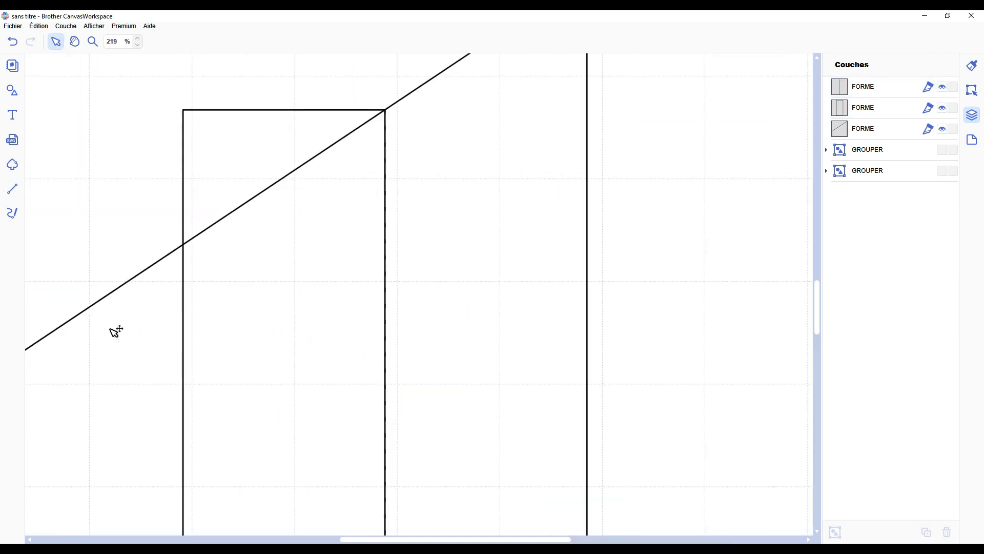
left_click(240, 236)
left_click_drag(250, 64, 127, 232)
scroll(507, 287, "left", 6)
scroll(508, 287, "up", 9)
left_click_drag(749, 297, 750, 298)
scroll(738, 369, "up", 3)
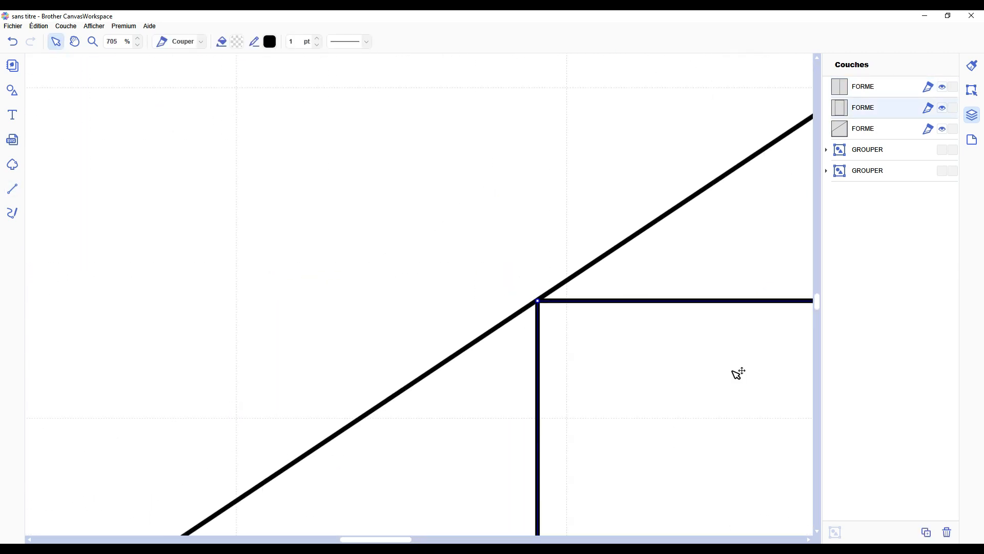
left_click(736, 374)
Draw a second vertical fold line along the helper rectangle's left side from the slanted edge to the base, and make it dotted
scroll(571, 218, "down", 20)
left_click(12, 188)
left_click(435, 221)
double_click(435, 364)
left_click(345, 47)
left_click(350, 75)
Delete the helper rectangle and group the outline with its two dotted fold lines
left_click(465, 271)
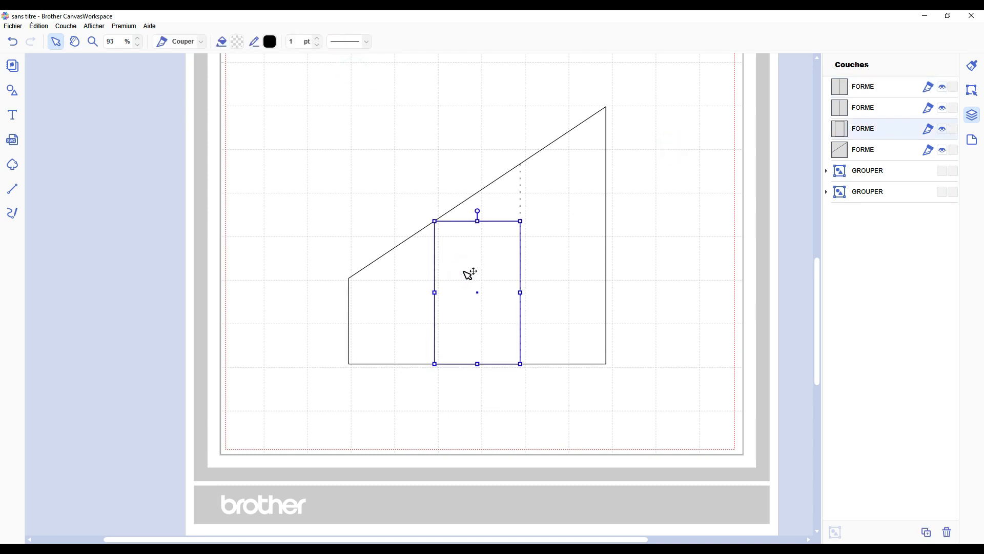
key("Delete")
key("ctrl+a")
key("ctrl+g")
left_click(328, 235)
scroll(470, 337, "down", 5)
scroll(460, 335, "up", 7)
scroll(480, 283, "down", 5)
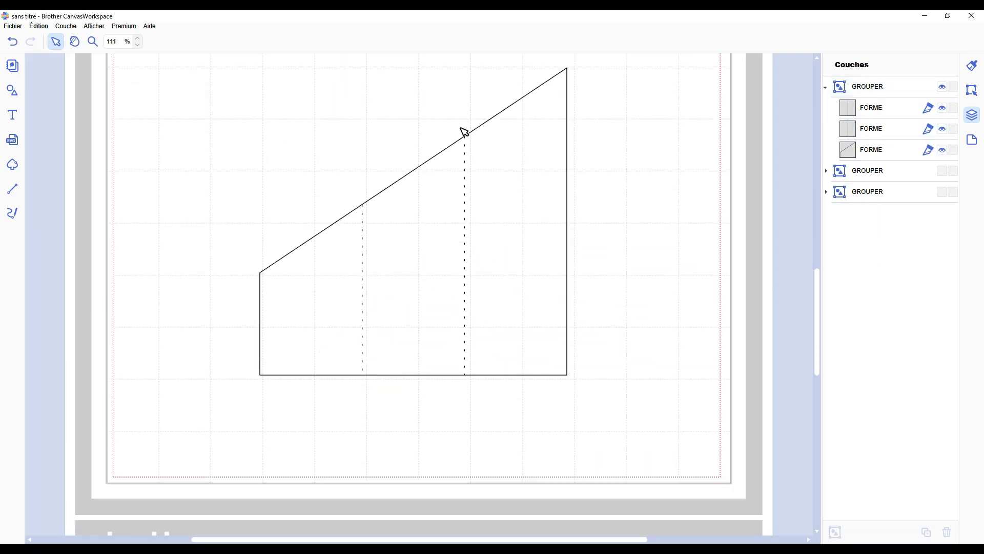
Open the card outline for path editing and add two points along its slanted edge
scroll(425, 306, "up", 3)
double_click(426, 306)
left_click(260, 347)
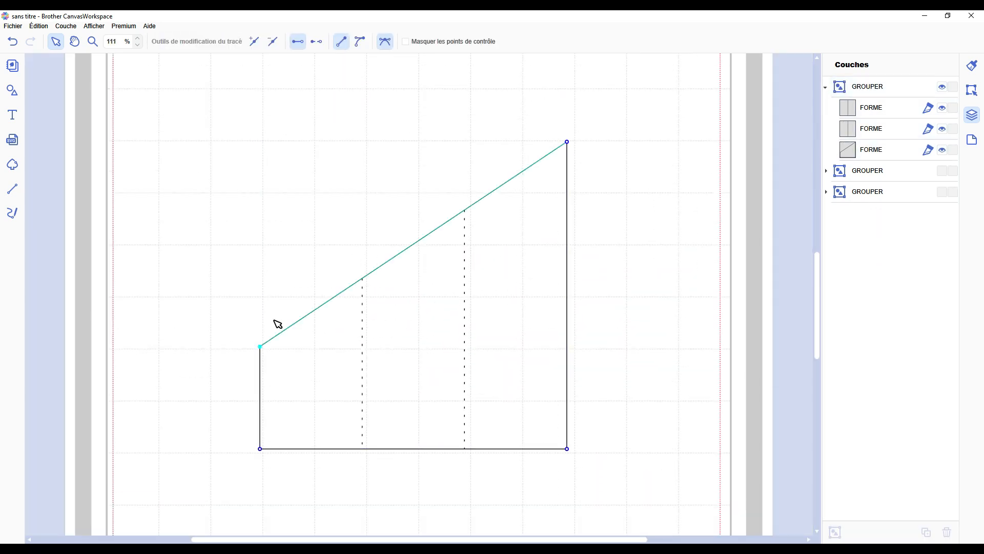
left_click(259, 45)
left_click(259, 45)
left_click(256, 42)
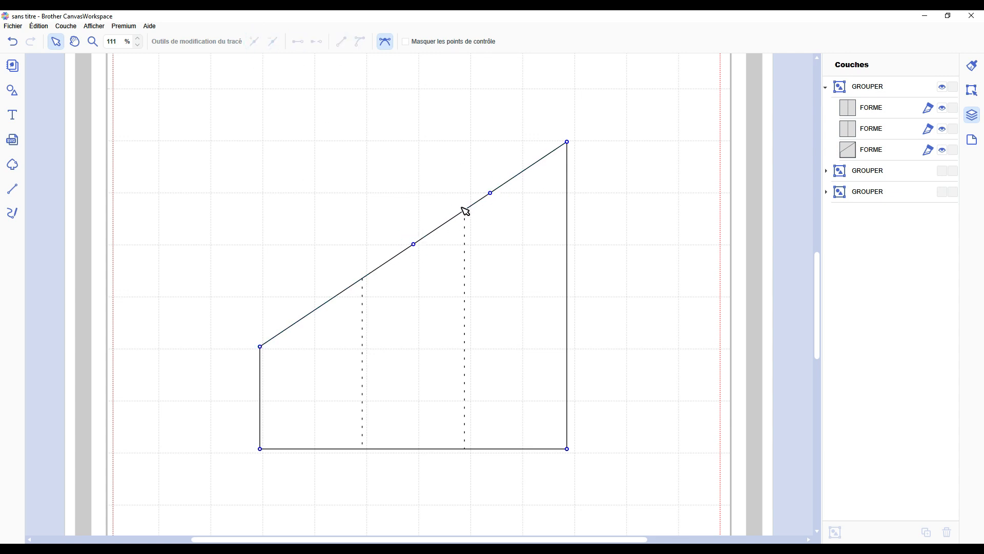
Add further points along the card outline's slanted edge, between the two existing ones and near the second fold line
left_click(490, 192)
left_click(413, 244)
left_click(254, 43)
left_click(452, 219)
left_click(255, 43)
left_click(452, 219)
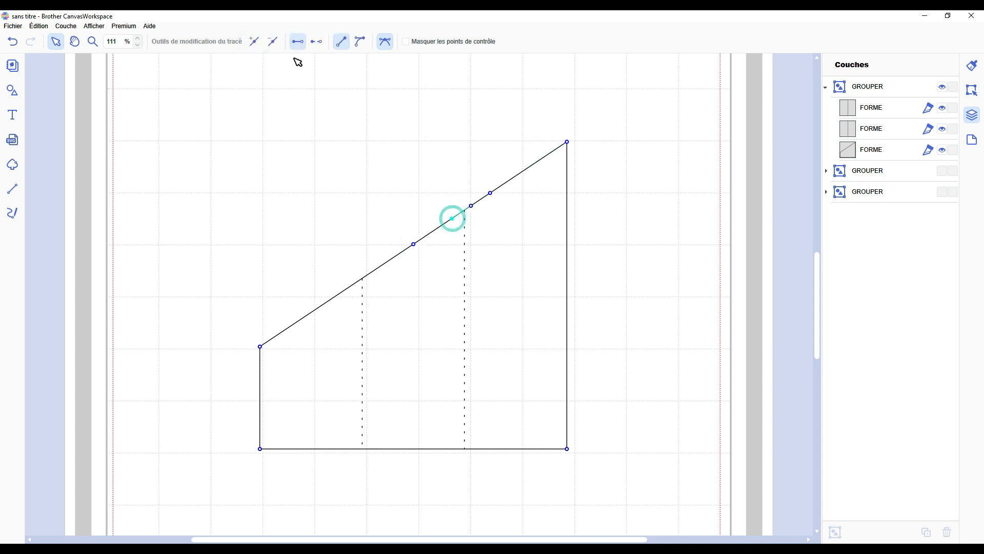
left_click(256, 42)
Undo the points added along the card outline's slanted edge
scroll(512, 231, "up", 12)
scroll(560, 264, "down", 14)
scroll(497, 289, "up", 1)
key("ctrl+z")
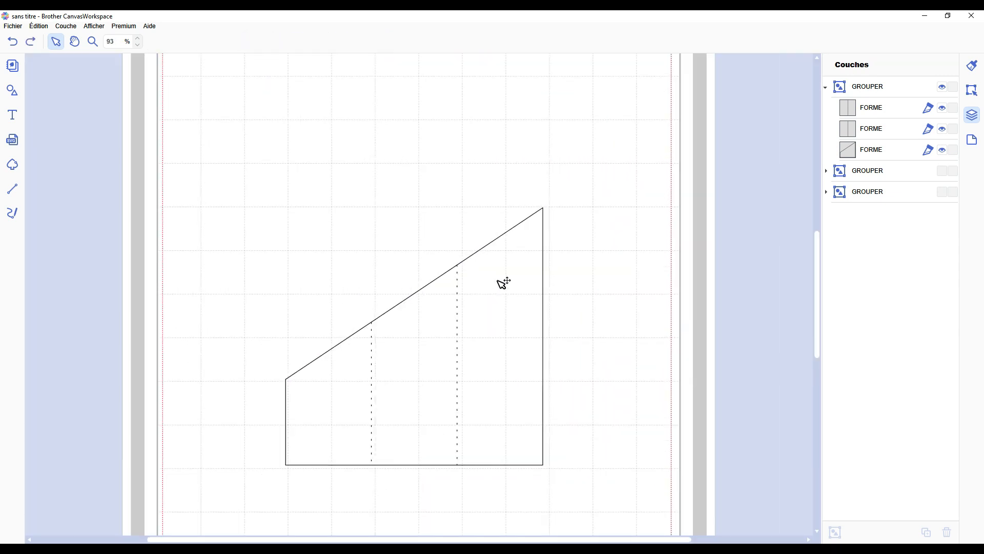
key("ctrl+z")
key("ctrl+z")
key("ctrl+y")
key("ctrl+y")
scroll(481, 331, "down", 1)
Raise the card on the mat and create a 5 mm inset of its tallest panel from a traced outline, deleting the tracing
left_click_drag(480, 332, 468, 250)
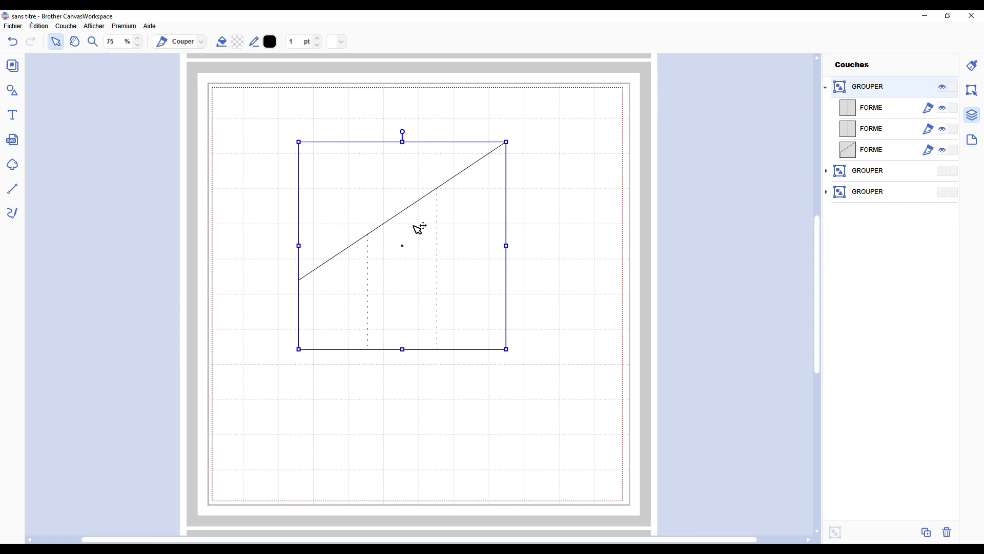
left_click(412, 155)
left_click(445, 196)
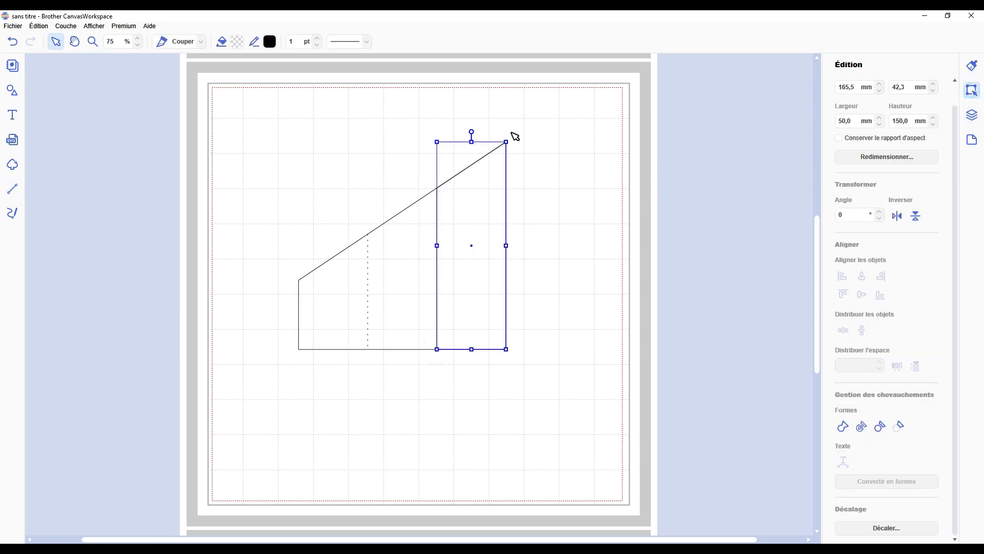
left_click(886, 528)
left_click(551, 369)
left_click_drag(507, 147, 615, 160)
key("Delete")
Trace the card's middle panel with straight lines, offset the closed outline inward by 5 mm and delete the tracing
left_click(12, 189)
left_click(367, 234)
left_click(437, 188)
left_click(437, 349)
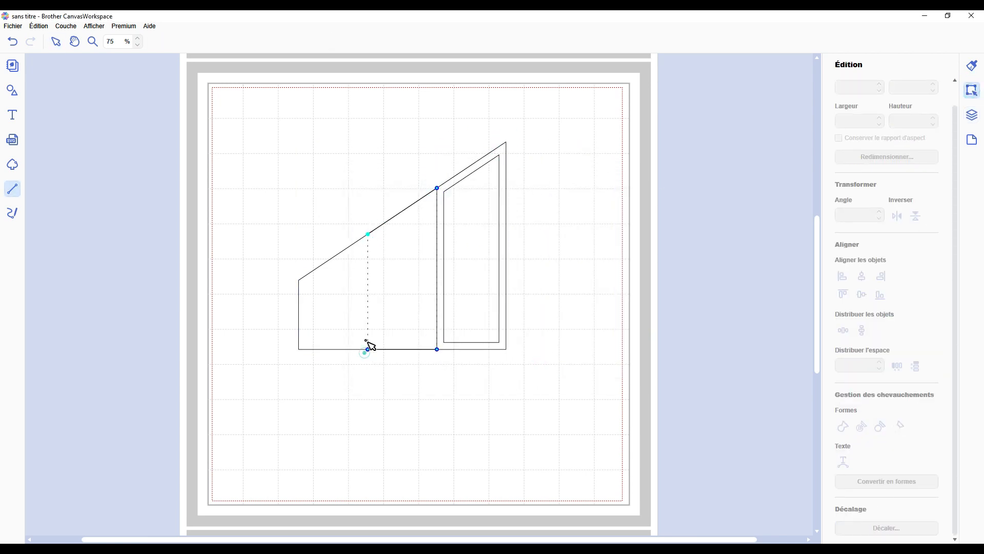
left_click(368, 234)
left_click(886, 528)
left_click(551, 369)
left_click(437, 218)
key("Delete")
Trace the card's shortest panel with straight lines and offset the closed outline inward by 5 mm, keeping only the inset
left_click(12, 188)
left_click(298, 280)
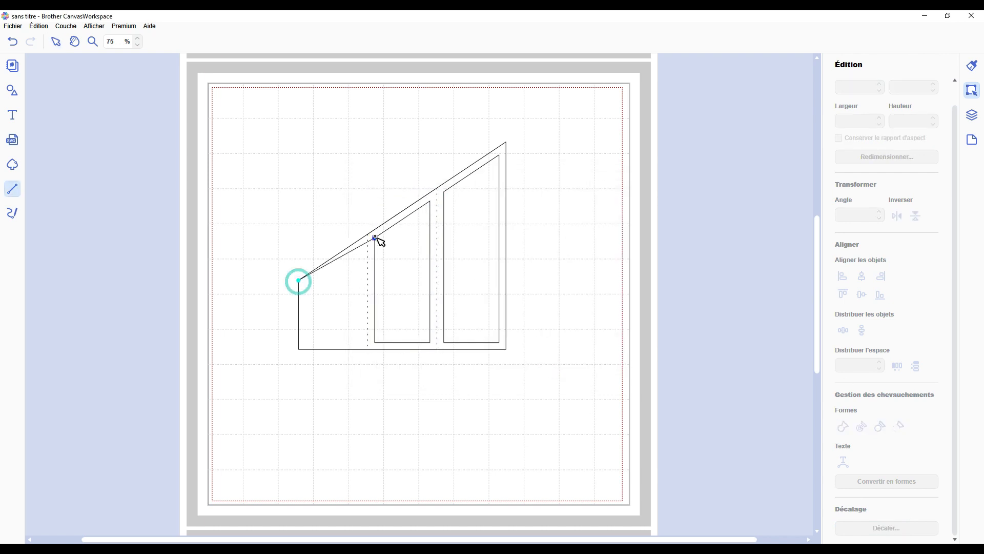
left_click(368, 234)
left_click(368, 349)
left_click(299, 349)
left_click(298, 281)
left_click(886, 528)
left_click(551, 368)
key("ctrl+z")
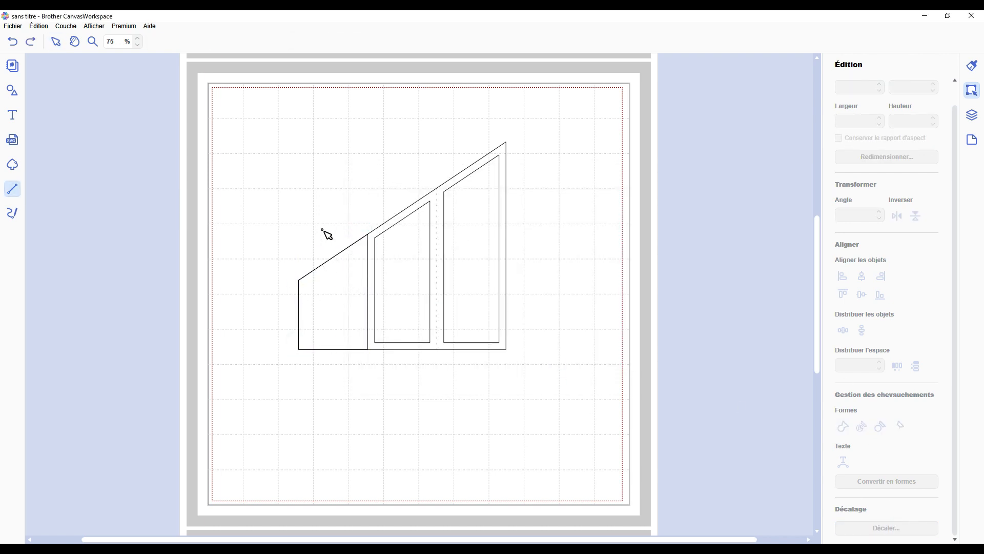
left_click(31, 41)
Place a copy of each of the three inset mats below the card and mirror each copy horizontally
left_click(56, 41)
left_click_drag(353, 271, 323, 417)
left_click(897, 215)
left_click(424, 227)
left_click_drag(433, 318, 438, 477)
left_click(896, 216)
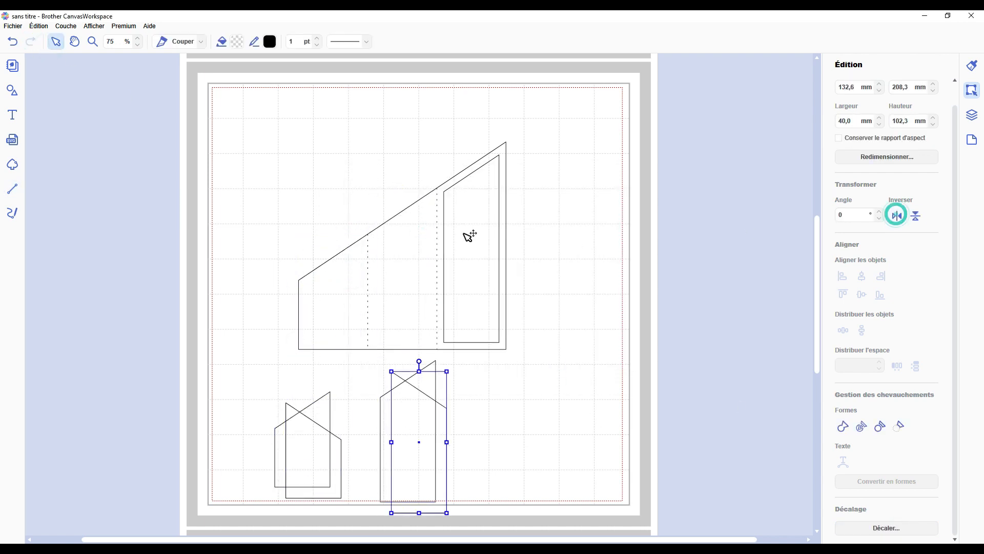
left_click_drag(469, 235, 544, 422)
left_click(896, 215)
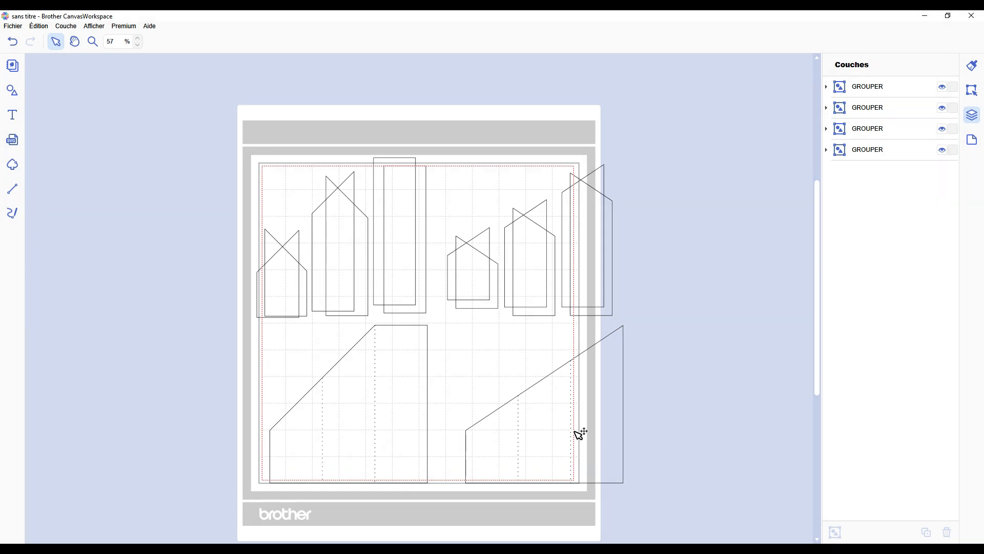
left_click_drag(392, 433, 388, 427)
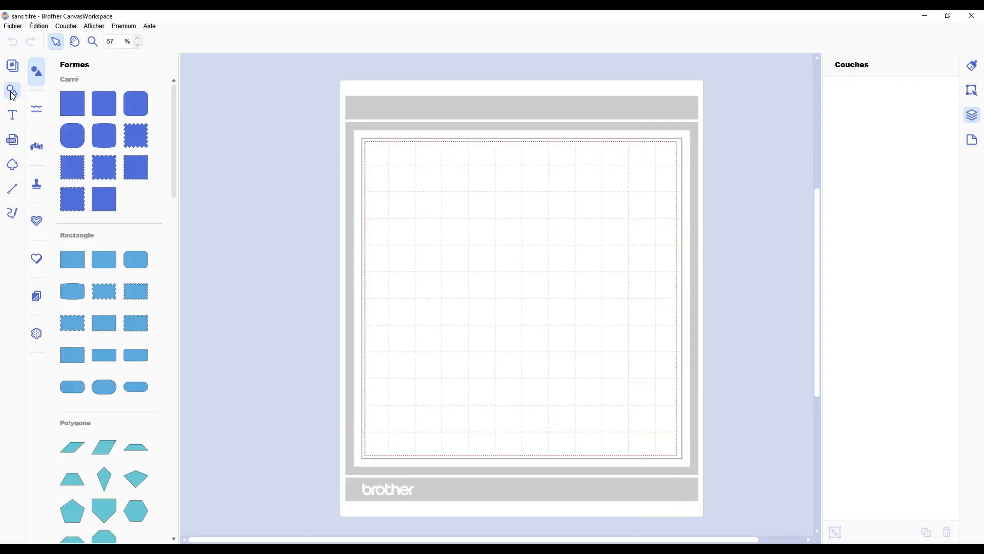
Insert a plain square on the empty mat and resize it to 200 mm wide by 150 mm high
left_click_drag(81, 104, 433, 237)
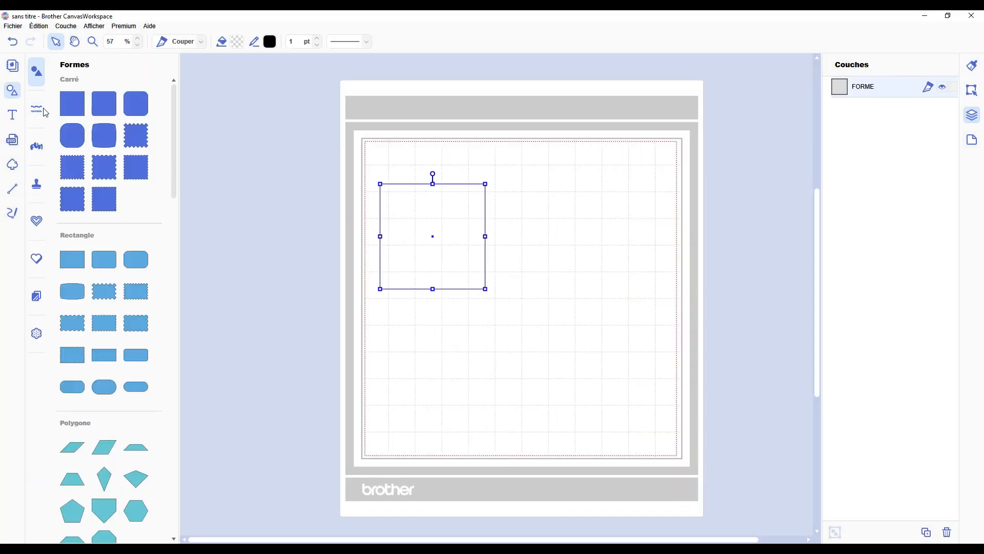
left_click(11, 91)
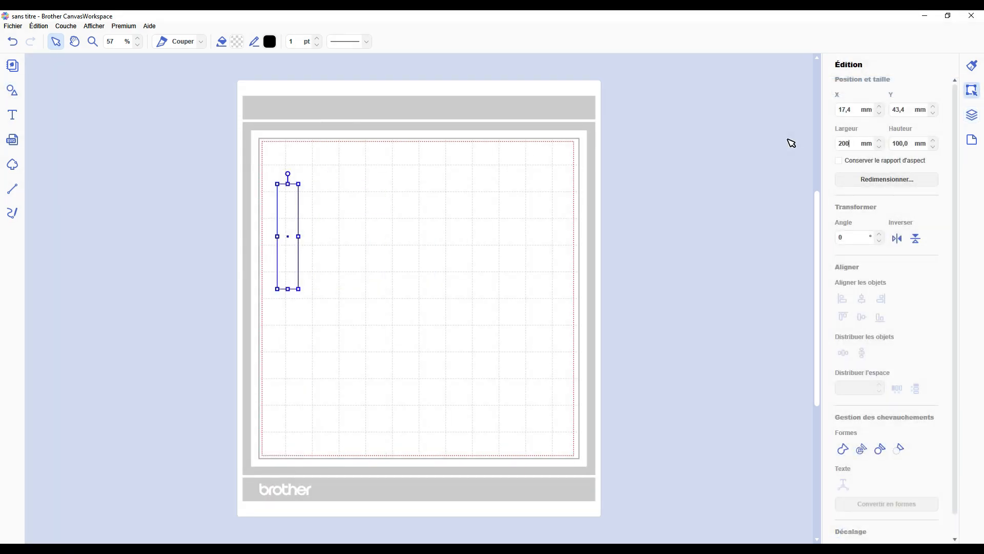
key("Return")
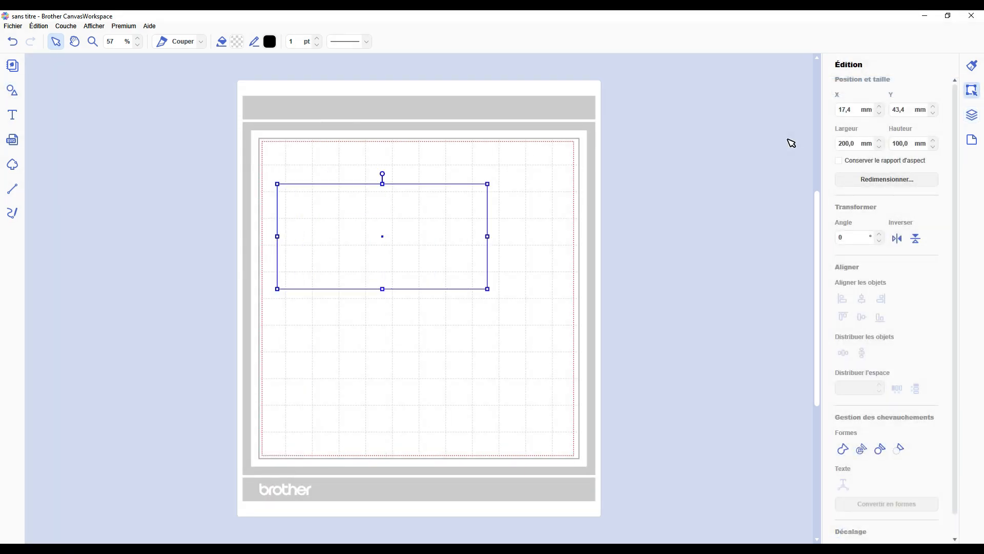
double_click(911, 147)
key("Return")
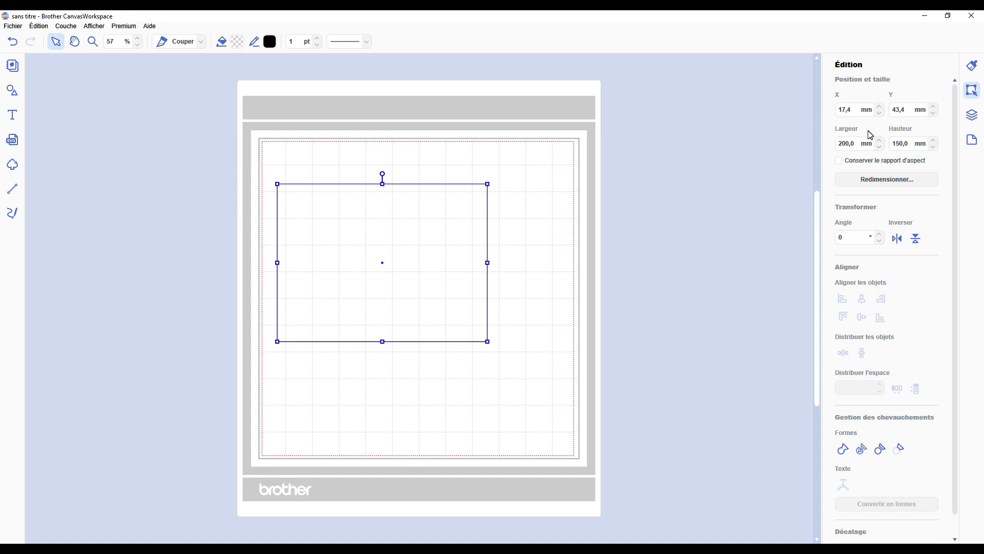
Open the 200 × 150 mm rectangle for path editing and add midpoints to its upper and lower edges
double_click(396, 260)
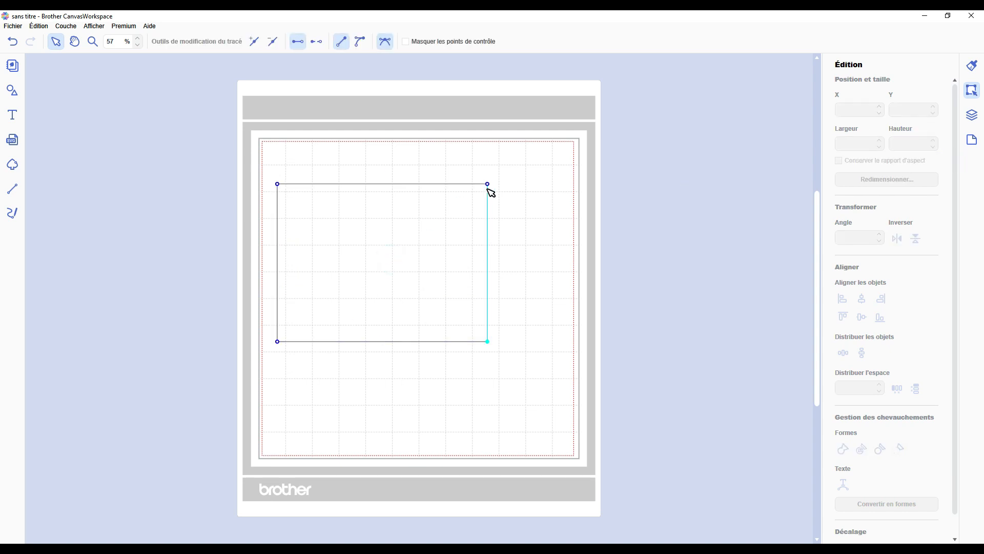
left_click(255, 41)
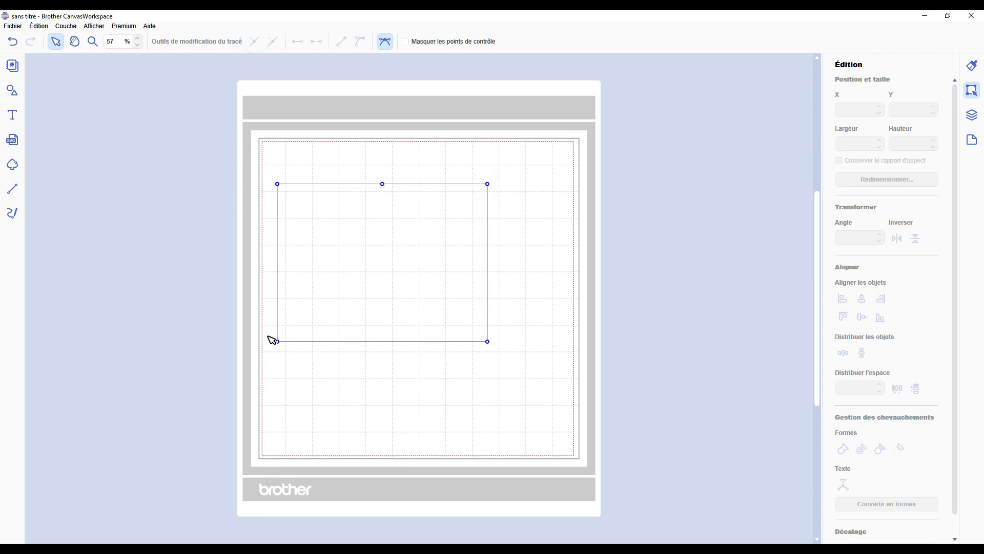
left_click(280, 342)
left_click(254, 41)
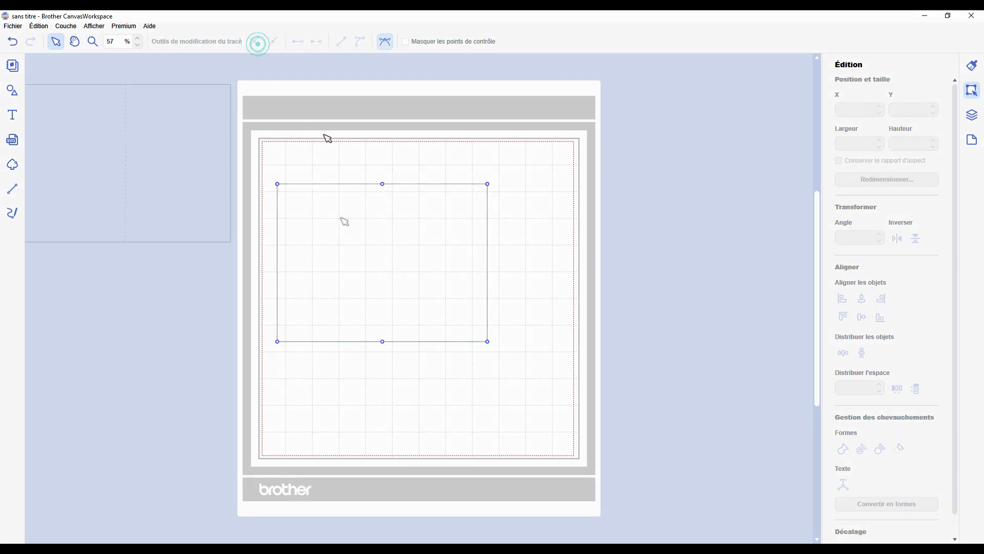
left_click(344, 222)
Insert another plain square for the inset mat and resize it to 90 mm wide by 140 mm high
left_click(13, 90)
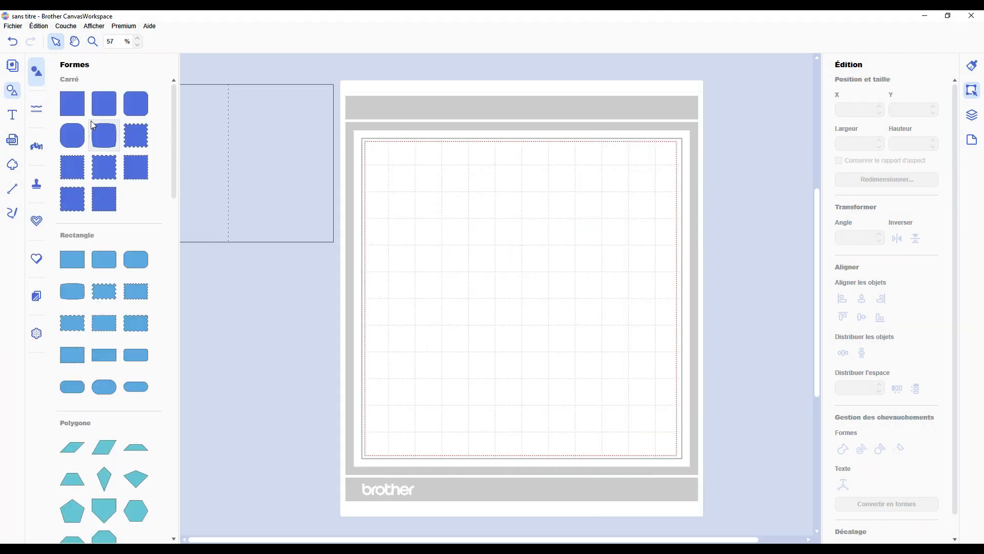
left_click_drag(73, 103, 107, 127)
left_click(20, 90)
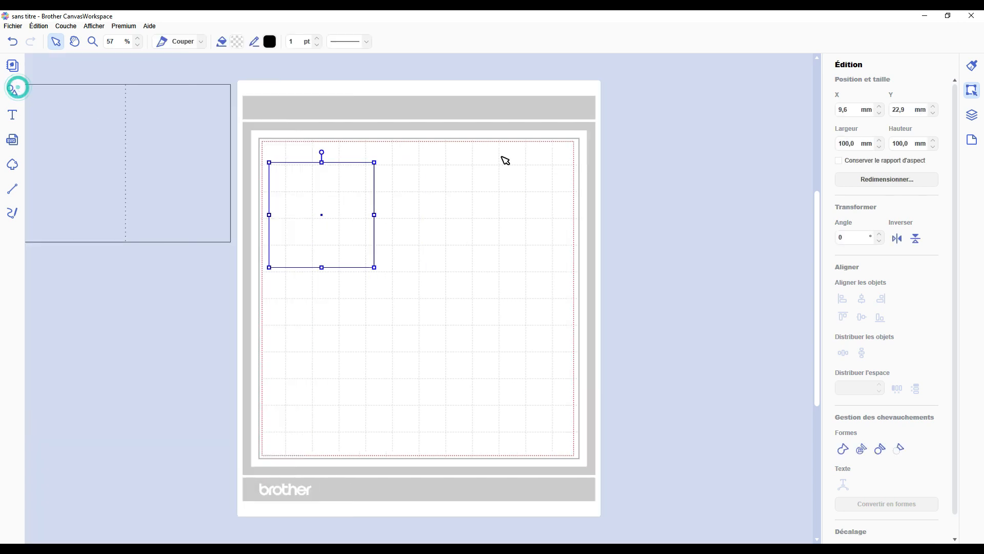
double_click(847, 144)
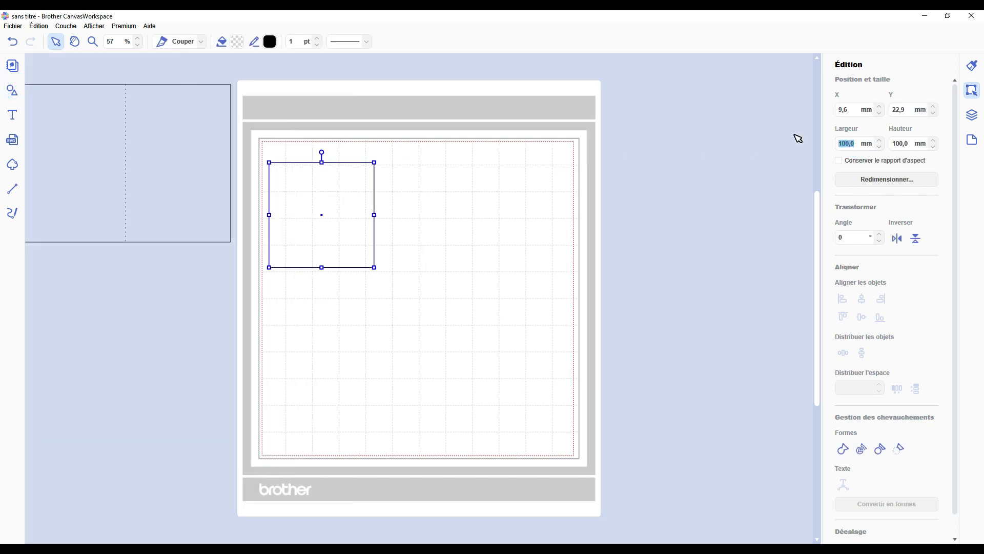
type("90")
key("Return")
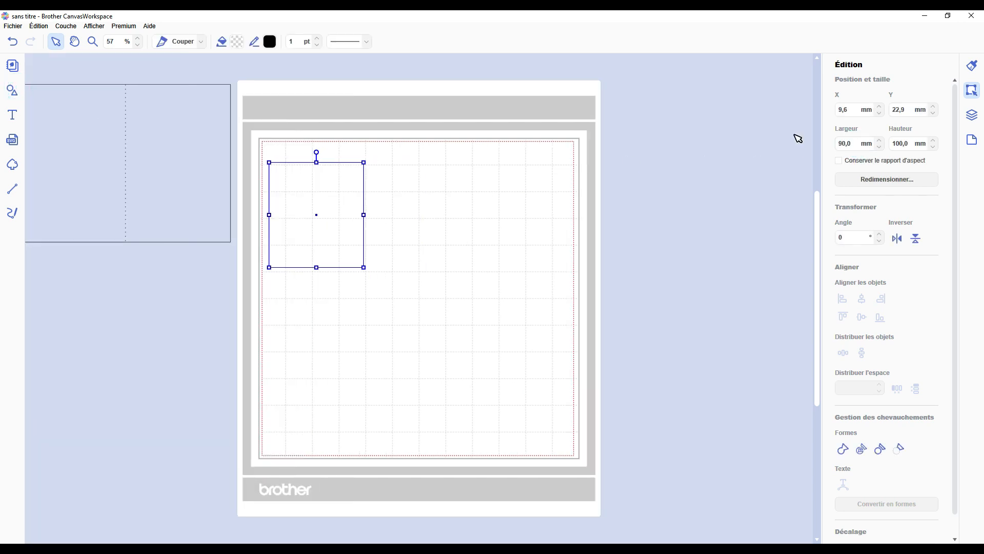
double_click(908, 142)
type("140")
key("Return")
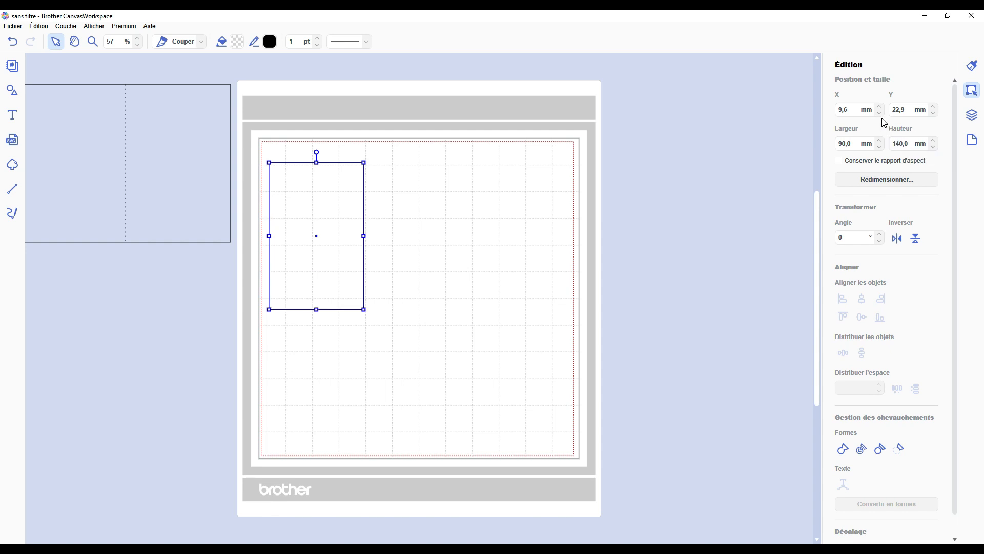
Arrange the folded card base at the upper end of the mat with a 90 × 140 mm rectangle directly below it
left_click_drag(342, 237, 420, 248)
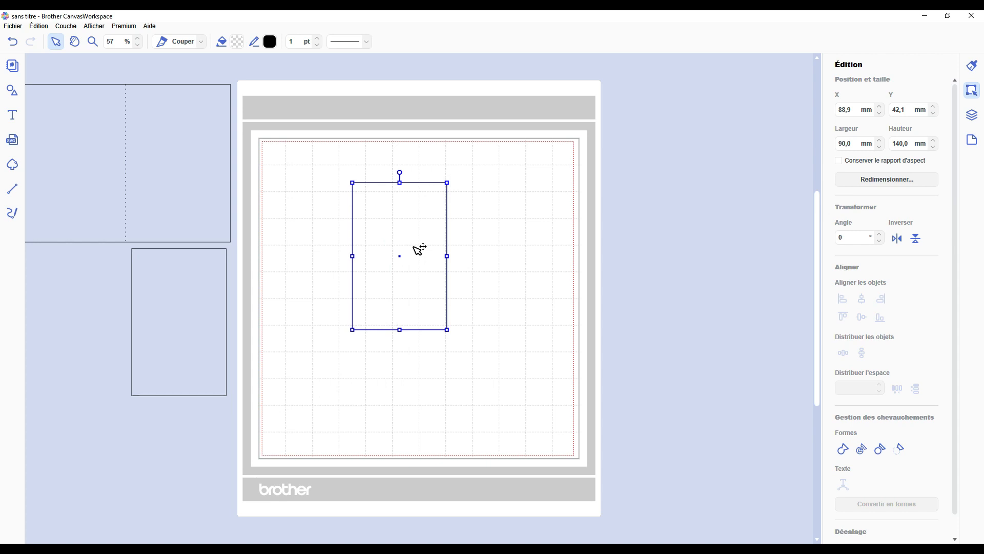
left_click_drag(419, 248, 521, 402)
left_click_drag(481, 268, 437, 248)
left_click_drag(511, 386, 384, 365)
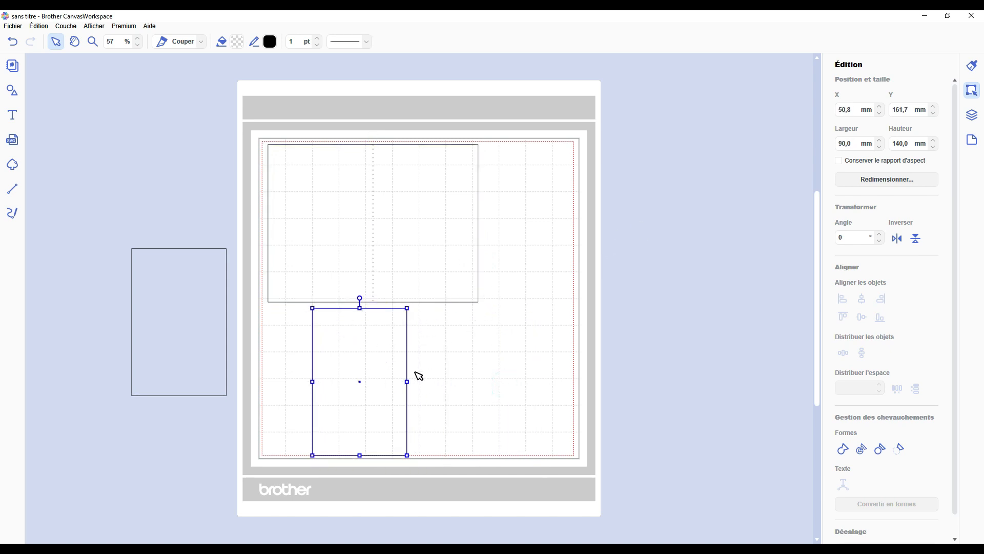
Place a copy of the 90 × 140 mm rectangle beside it, set its width to 80 mm and line the two up
left_click_drag(389, 396, 471, 370)
double_click(859, 144)
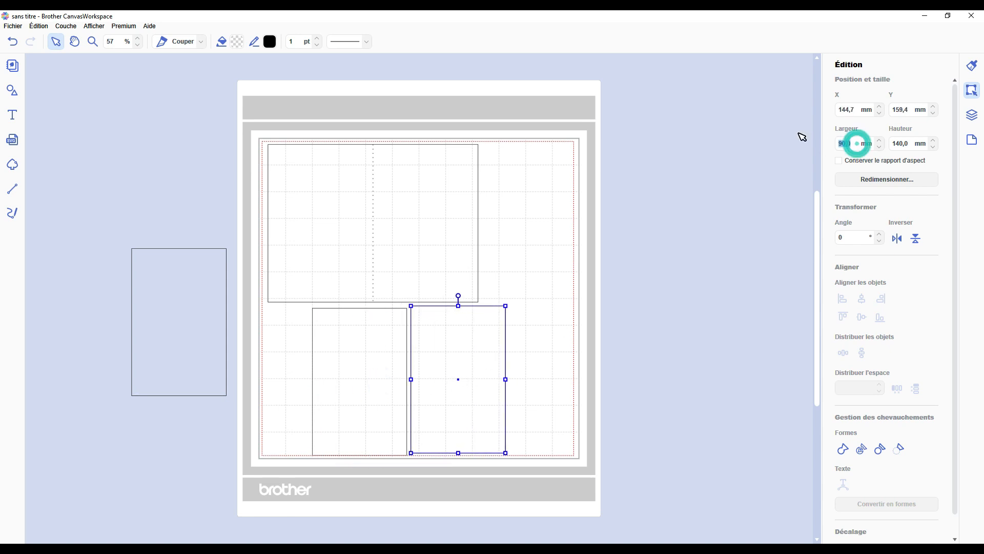
type("80")
key("Return")
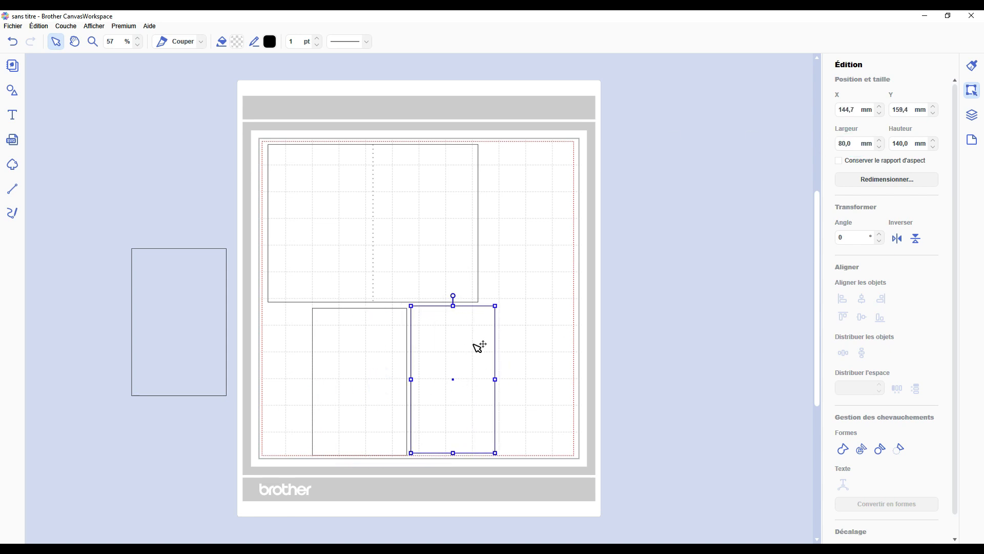
left_click_drag(478, 347, 457, 374)
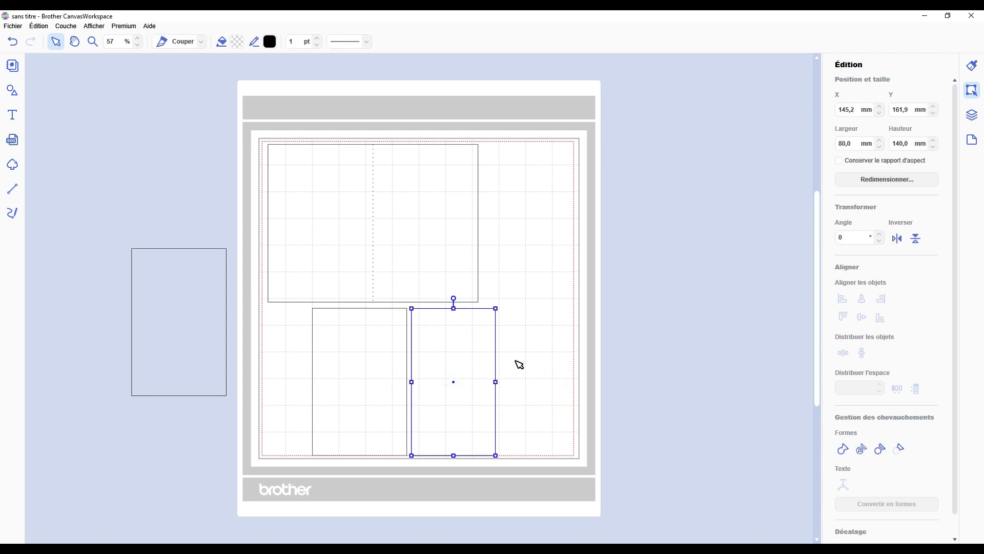
Try a 5 mm inward offset on the 80 mm wide rectangle and delete the resulting inset
scroll(513, 368, "down", 1)
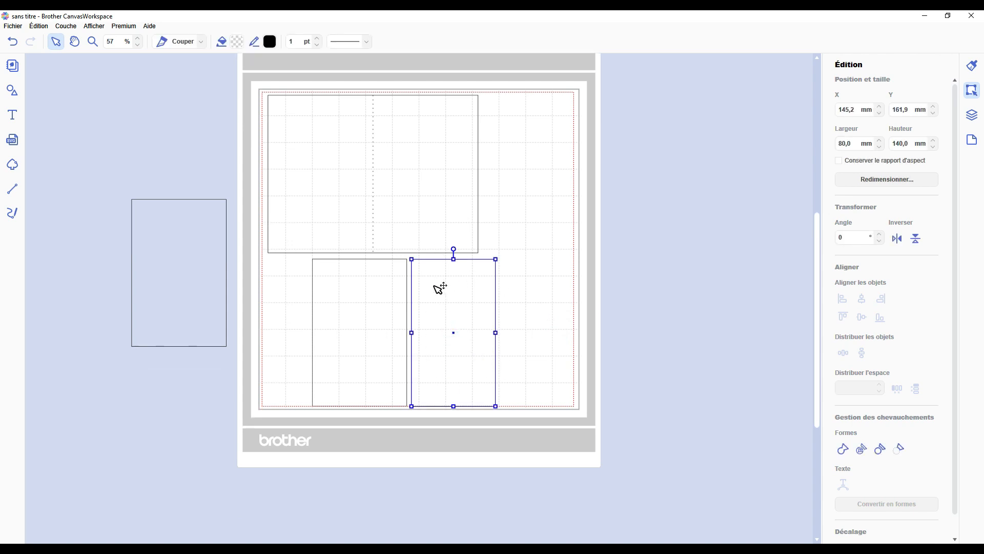
scroll(870, 499, "down", 1)
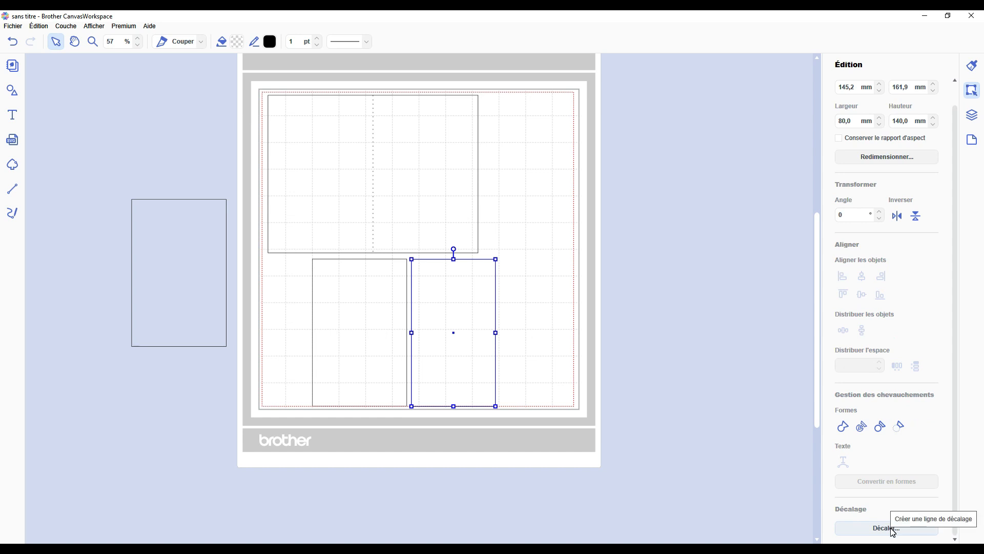
left_click(892, 529)
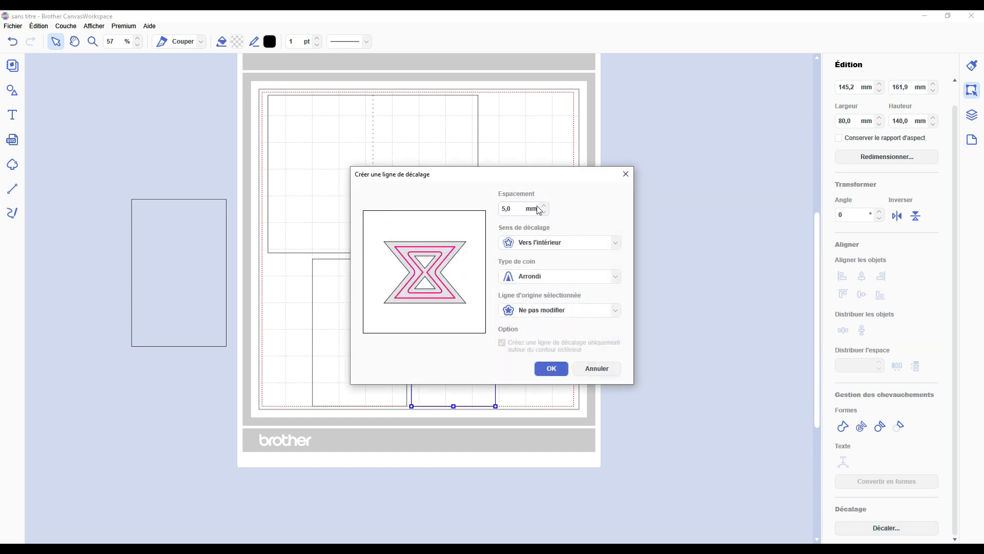
left_click(552, 368)
left_click(549, 357)
left_click(442, 301)
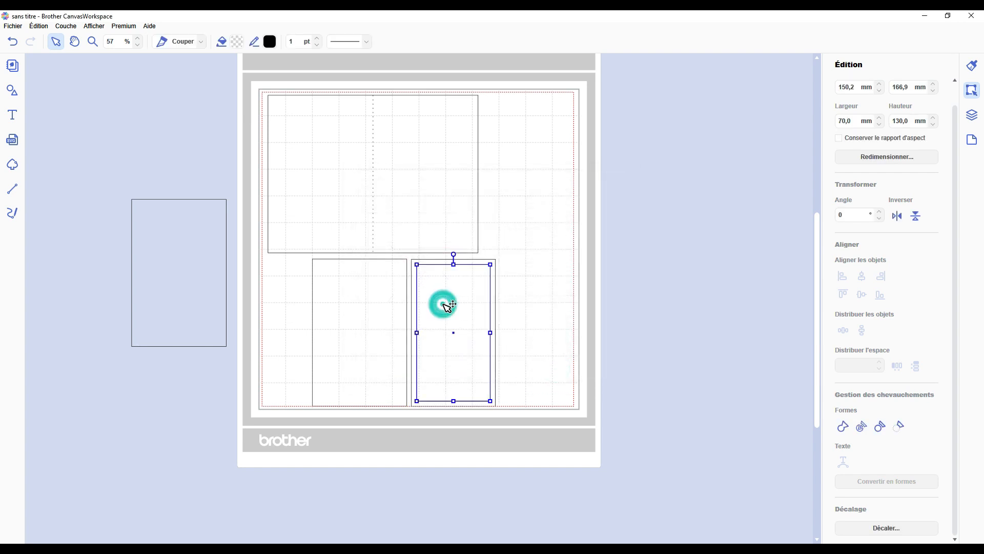
key("Delete")
Offset the 80 mm wide rectangle inward by 10 mm and combine the two outlines into a frame
left_click(487, 336)
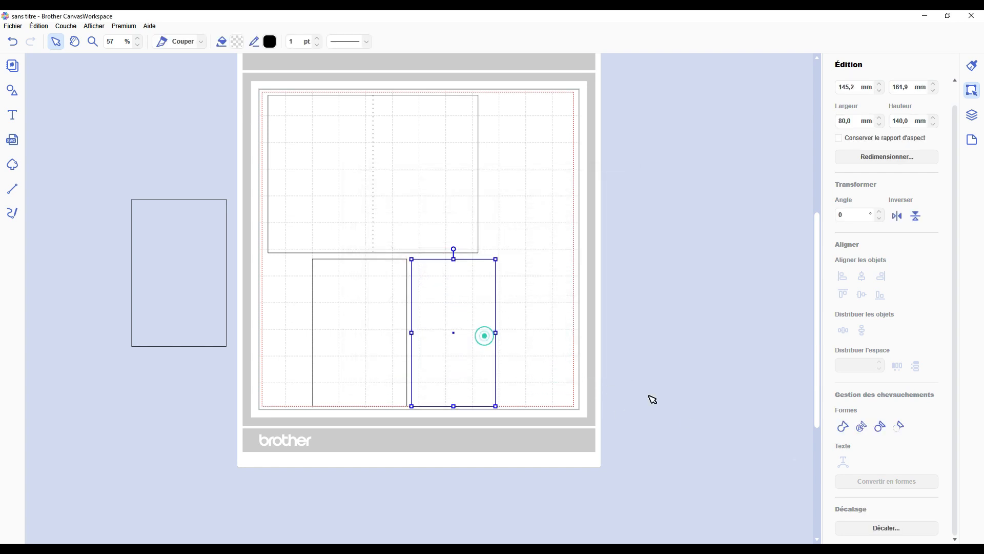
left_click(869, 528)
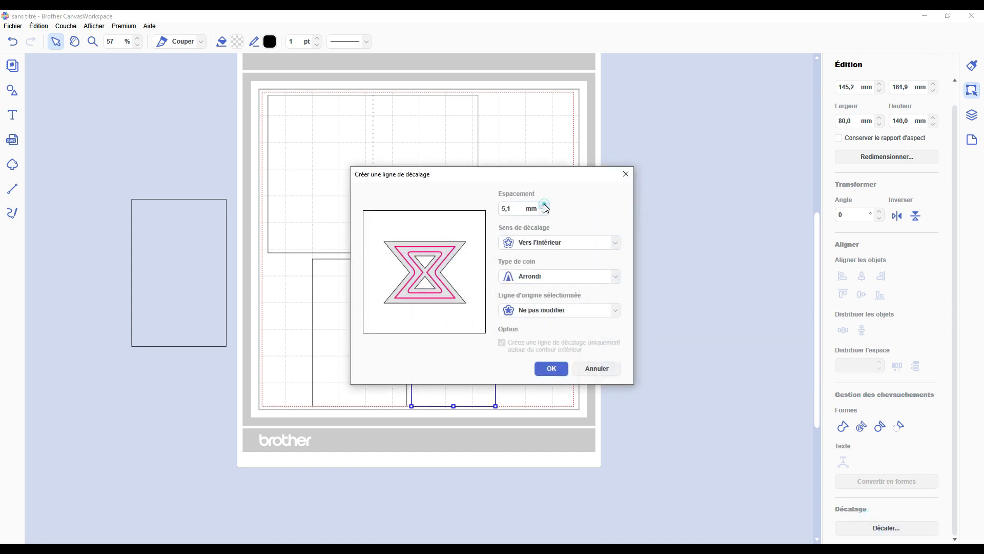
left_click_drag(517, 209, 460, 213)
type("10")
left_click(551, 368)
left_click_drag(523, 337, 434, 308)
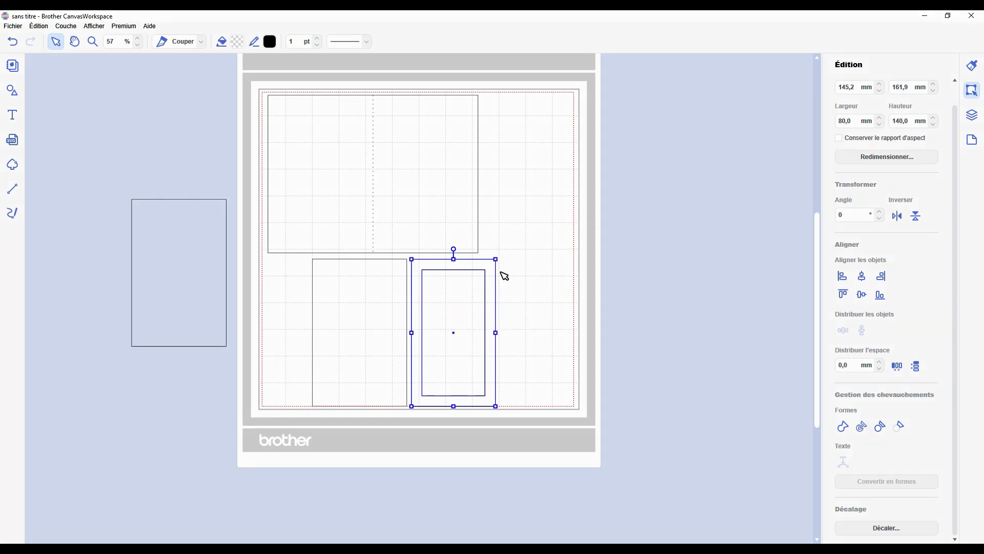
left_click(861, 425)
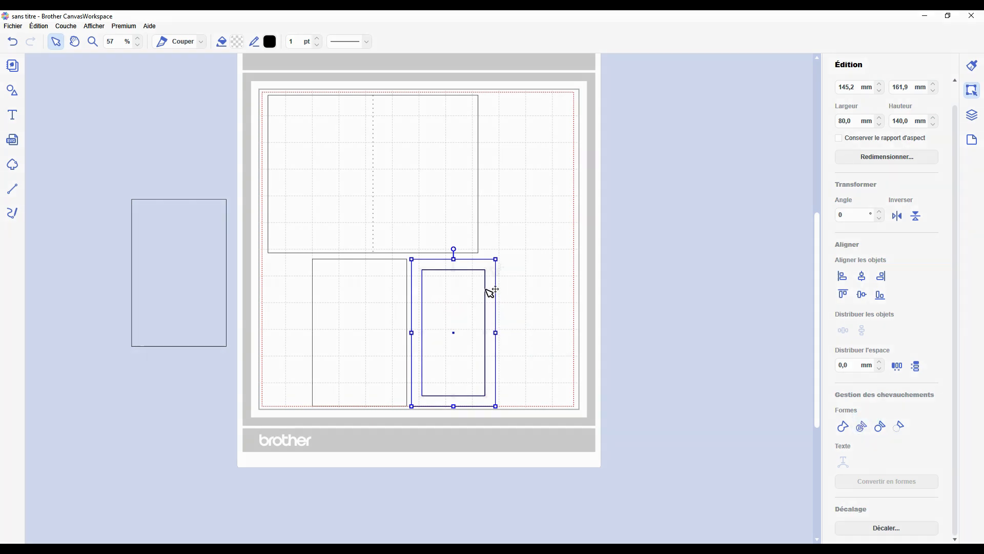
Butt the 90 mm and 80 mm wide rectangles together, vertically centred with 0 mm spacing, and weld them into one outline
left_click(493, 264)
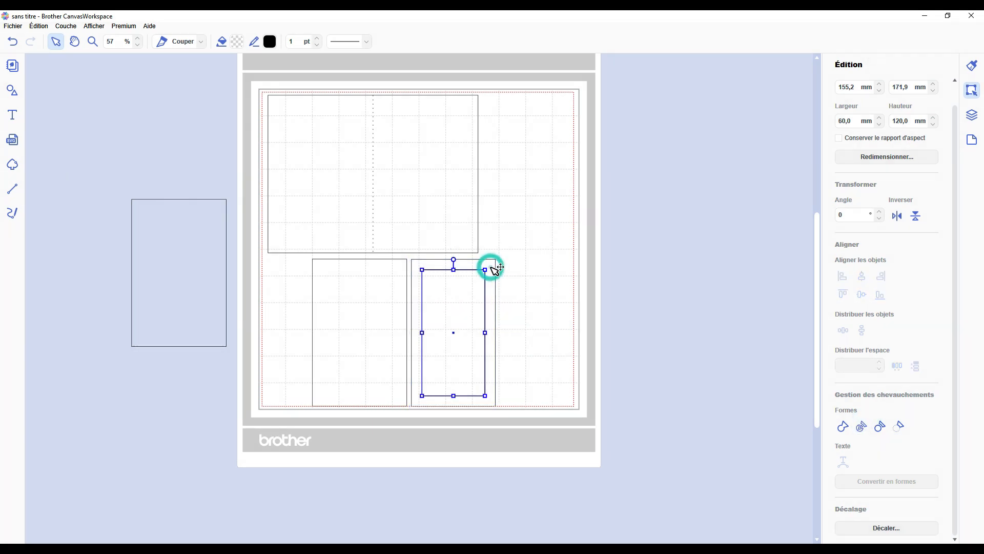
left_click(501, 393)
mouse_move(493, 308)
left_mouse_down()
mouse_move(548, 300)
mouse_move(658, 209)
mouse_move(494, 309)
left_mouse_up()
left_click_drag(560, 303, 297, 356)
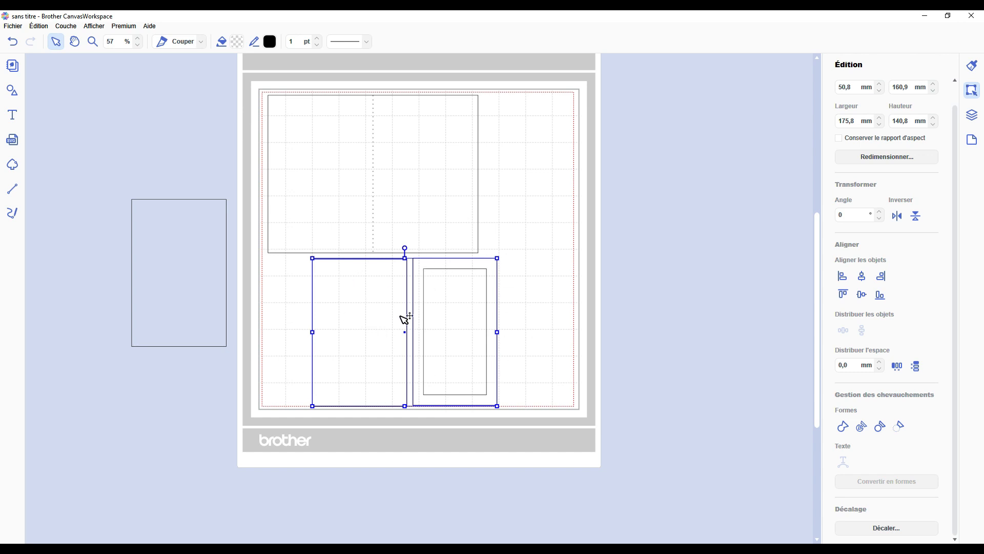
left_click(861, 298)
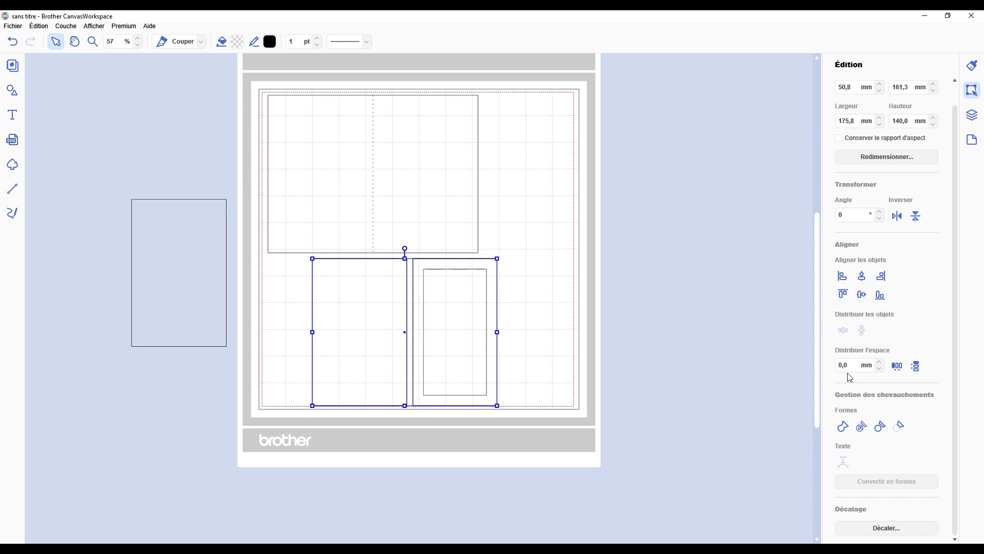
left_click(903, 370)
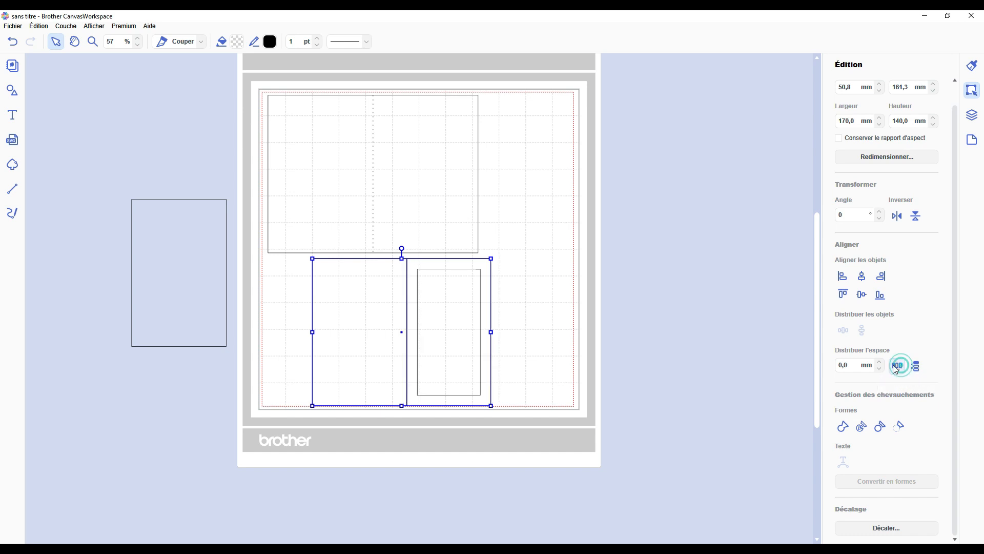
left_click(843, 426)
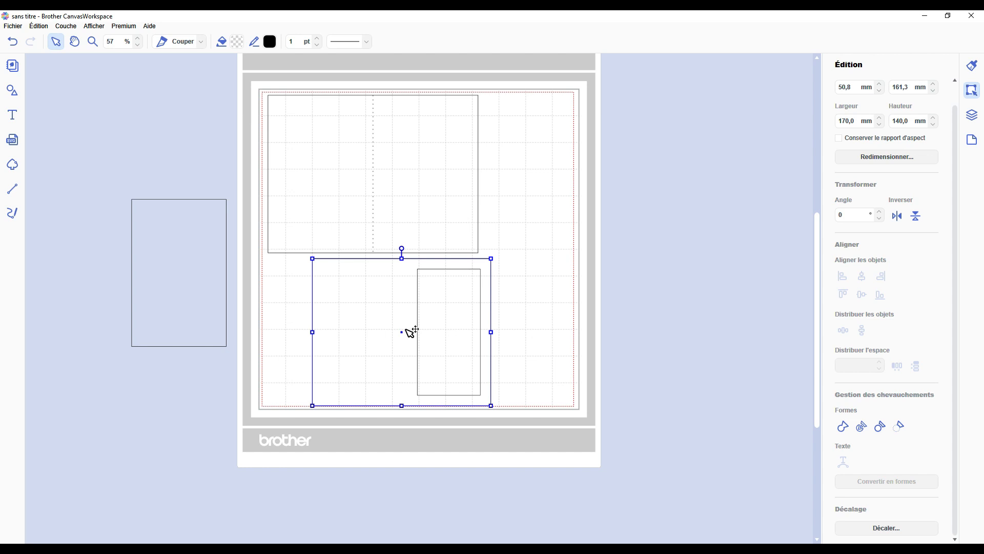
Draw a dotted 140 mm vertical fold line where the two rectangles join and move the whole framed piece towards the mat's left edge
key("p")
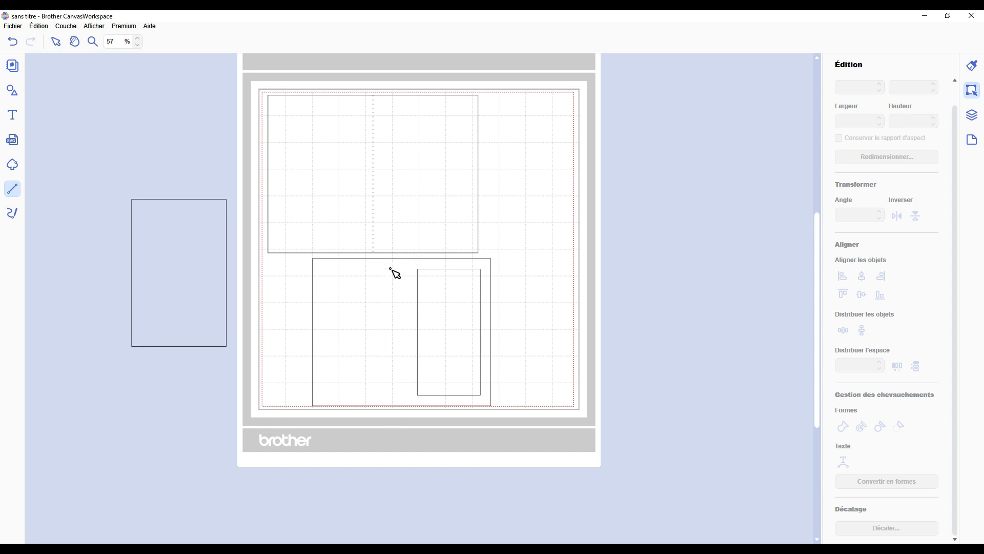
left_click(407, 259)
left_click(407, 406)
mouse_move(407, 406)
left_mouse_down()
mouse_move(409, 278)
mouse_move(407, 406)
left_mouse_up()
left_click(407, 406)
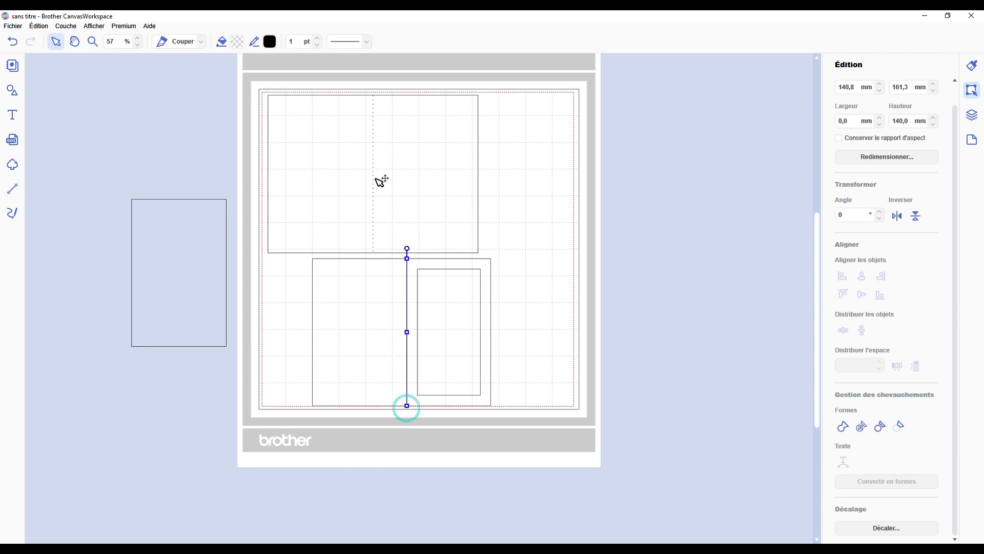
left_click(362, 36)
left_click(365, 65)
left_click(569, 301)
left_click(374, 330)
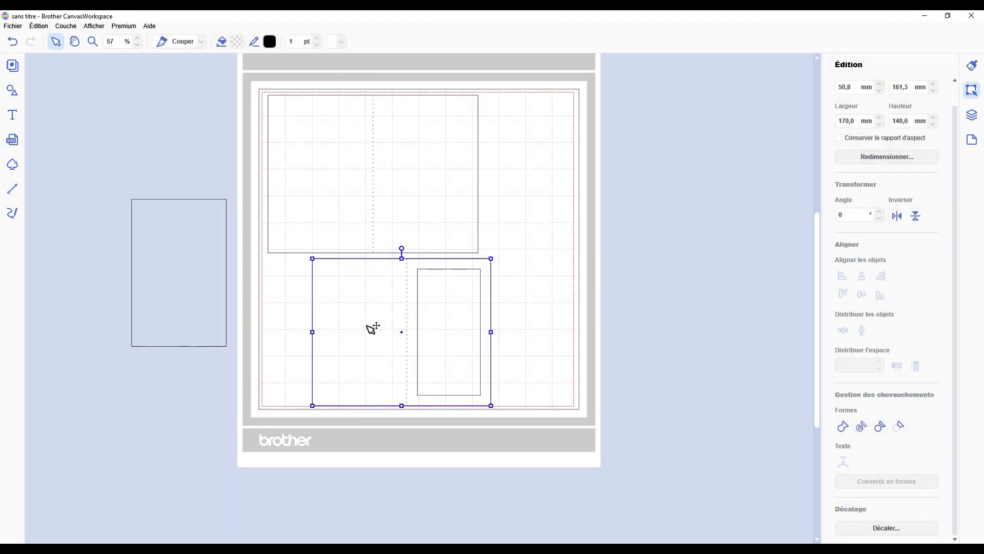
left_click_drag(407, 401, 310, 345)
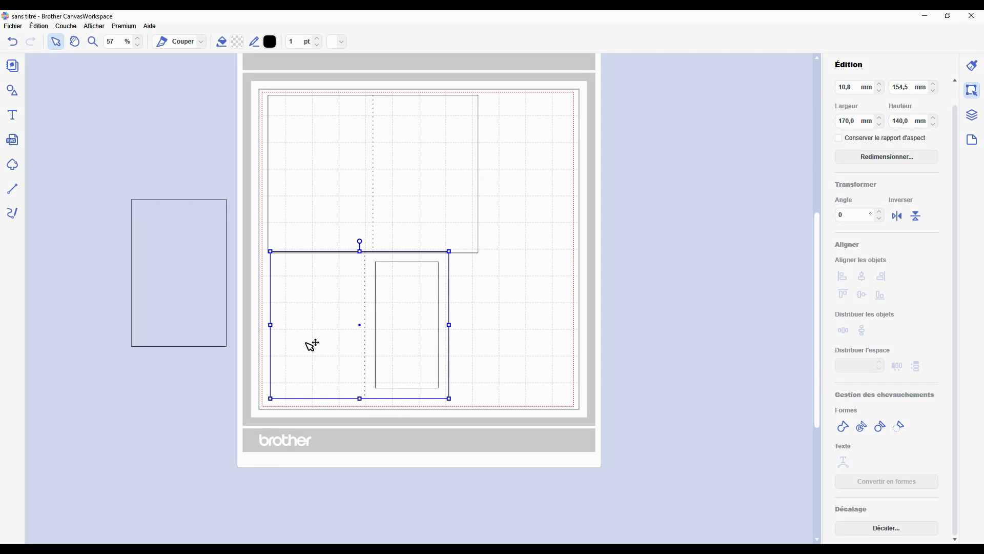
Switch to Microsoft Whiteboard to check the sketches of the third card's pieces, and return to the cutting layout in Brother CanvasWorkspace
mouse_move(338, 548)
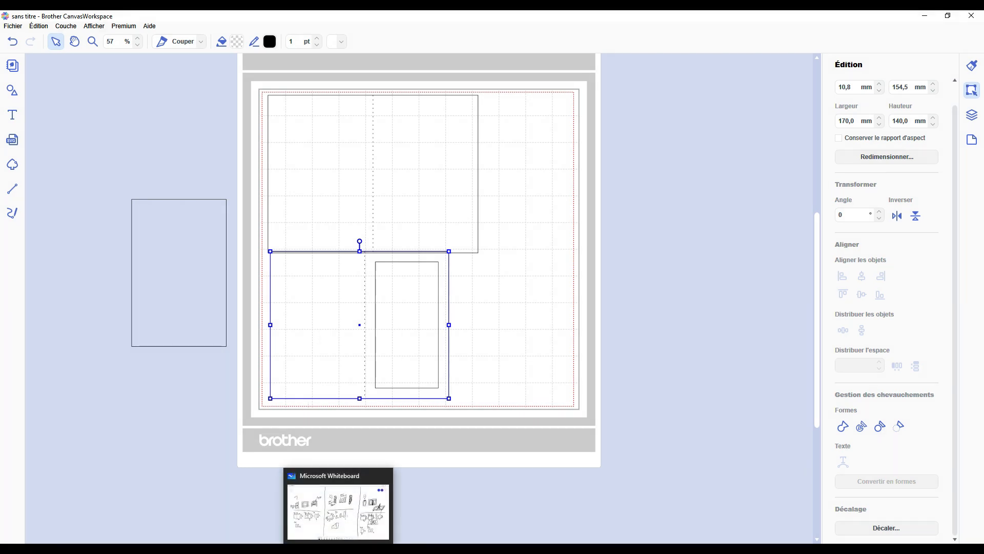
left_click(357, 508)
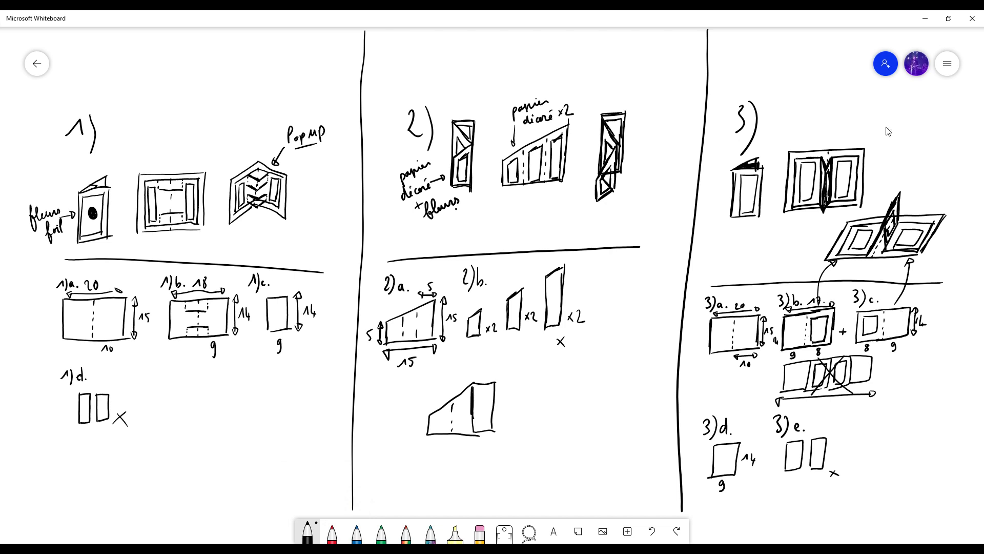
left_click(922, 19)
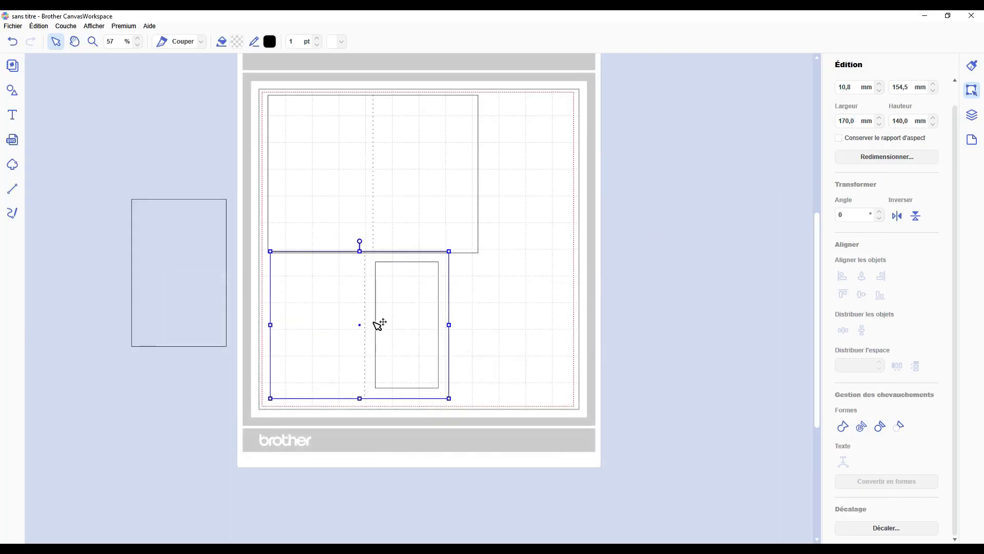
Try a horizontally mirrored copy of the framed piece beside the original, shift the card base and undo the changes
left_click_drag(359, 326, 564, 320)
left_click(897, 215)
left_click_drag(428, 195, 511, 183)
left_click(593, 212)
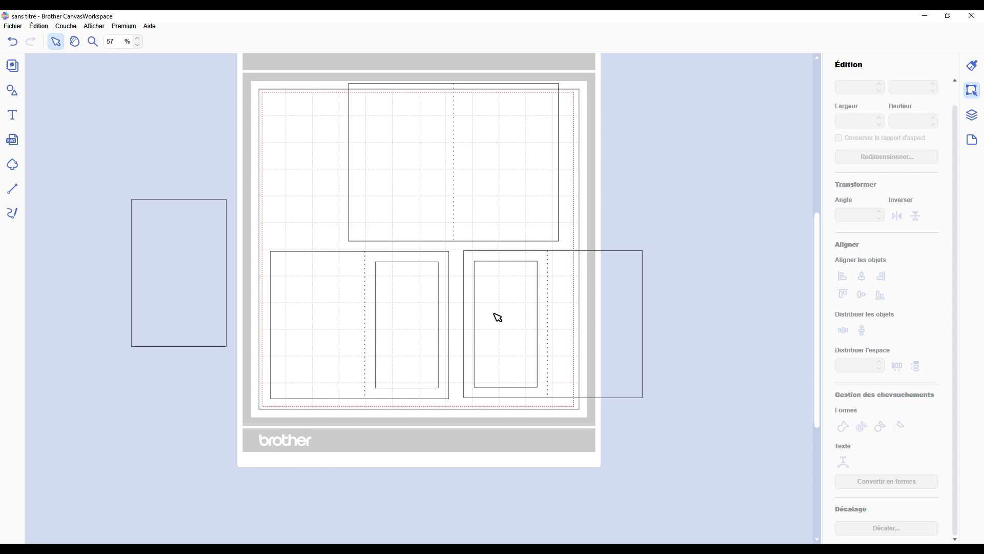
key("ctrl+z")
Place the card base in the mat's upper left corner and the framed piece below it, rotated to 270°
left_click_drag(510, 197, 426, 209)
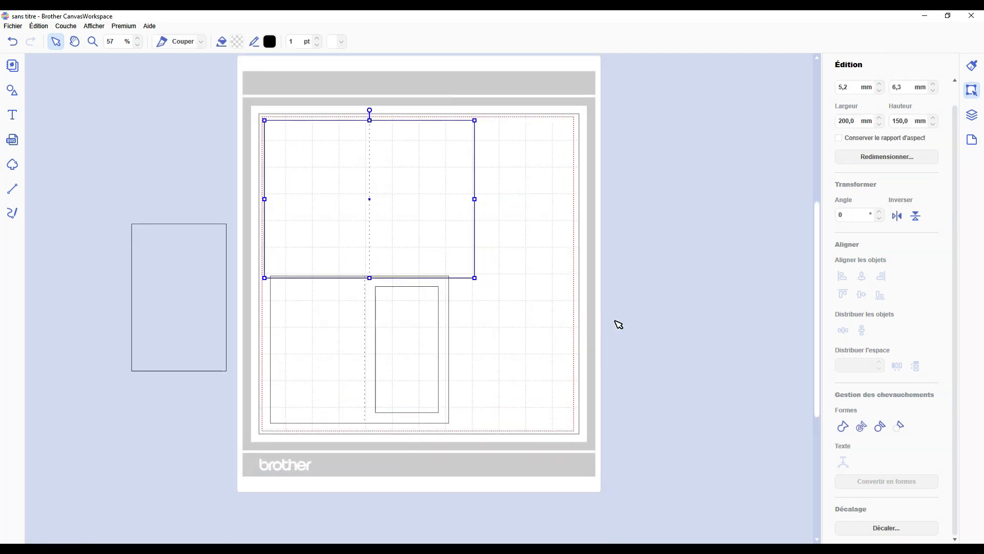
left_click_drag(329, 354, 376, 412)
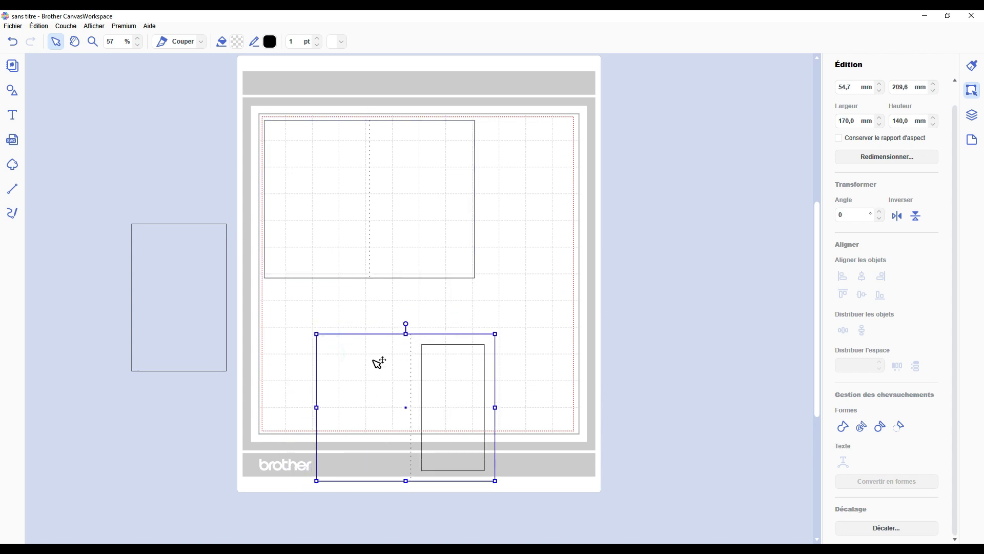
type("90")
key("Return")
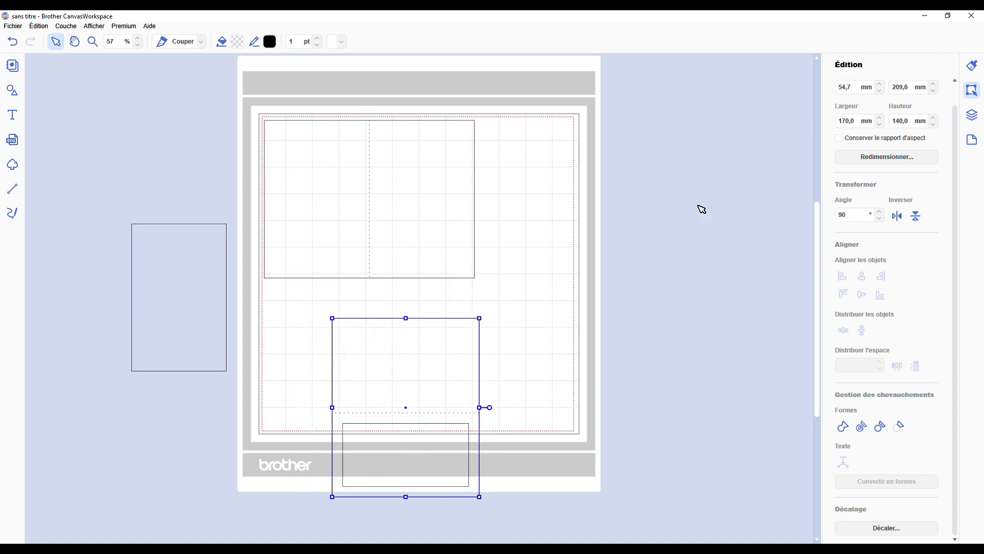
left_click(514, 397)
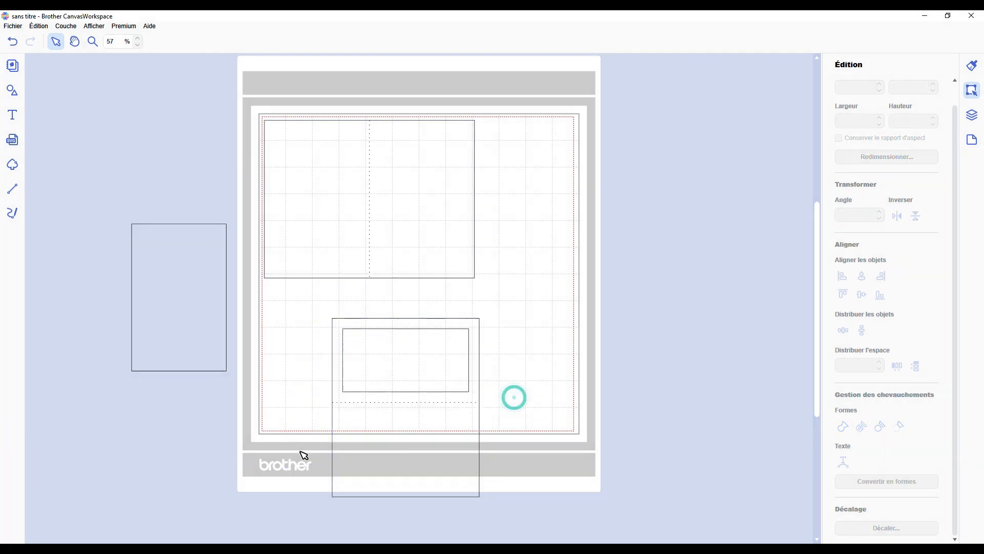
scroll(316, 443, "up", 3)
left_click_drag(447, 503, 481, 483)
scroll(382, 325, "down", 2)
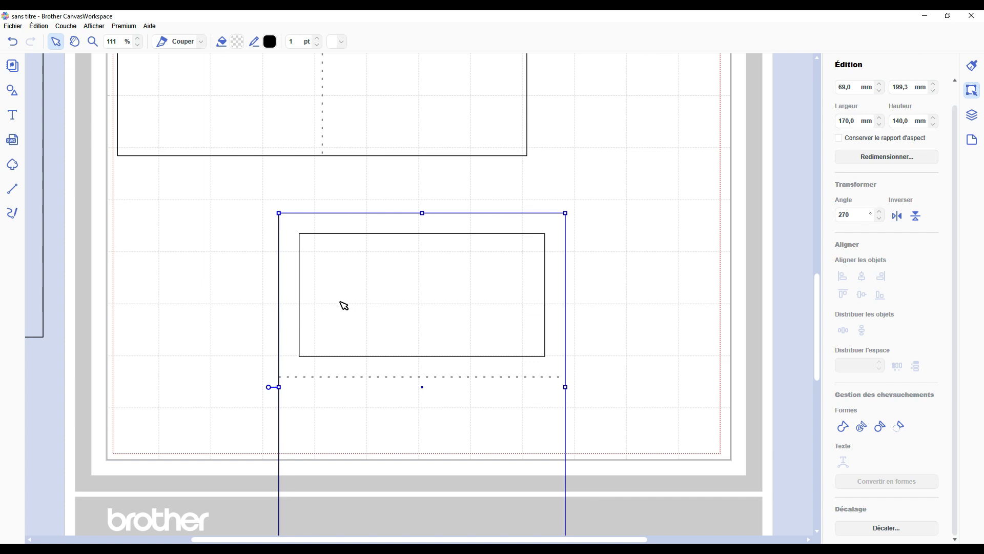
Add four snowflakes, two doves and a strip of grass along the edges of the frame's window
left_click(12, 90)
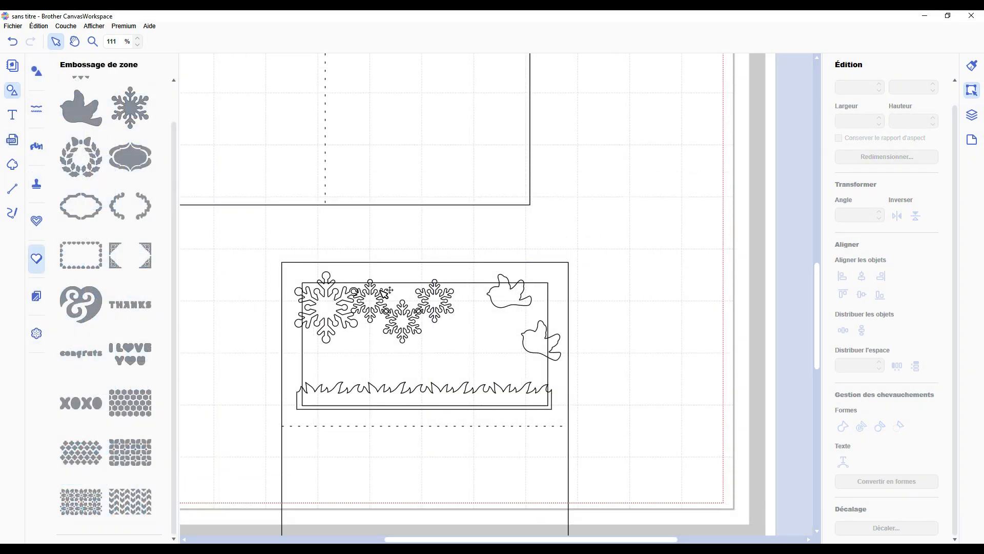
scroll(450, 345, "down", 3)
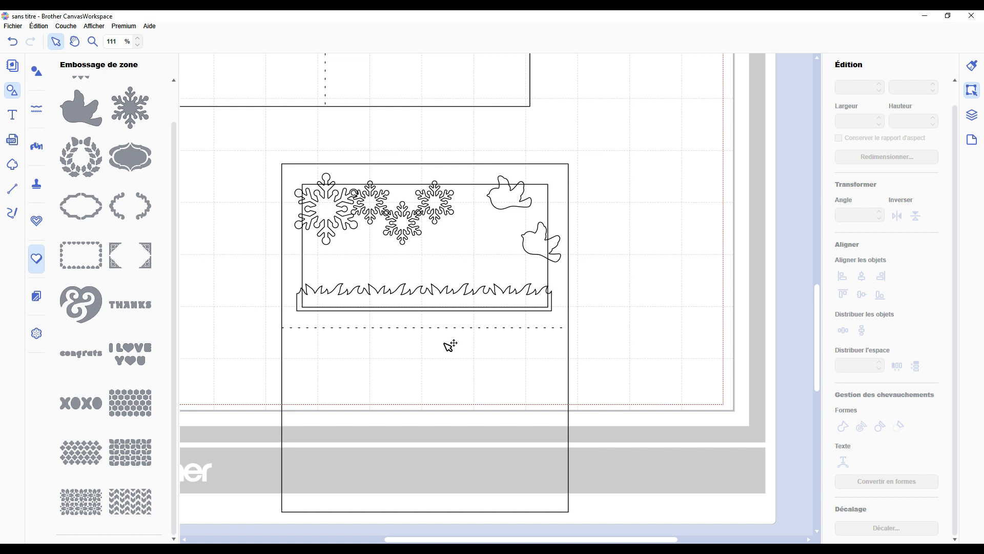
left_click(475, 379)
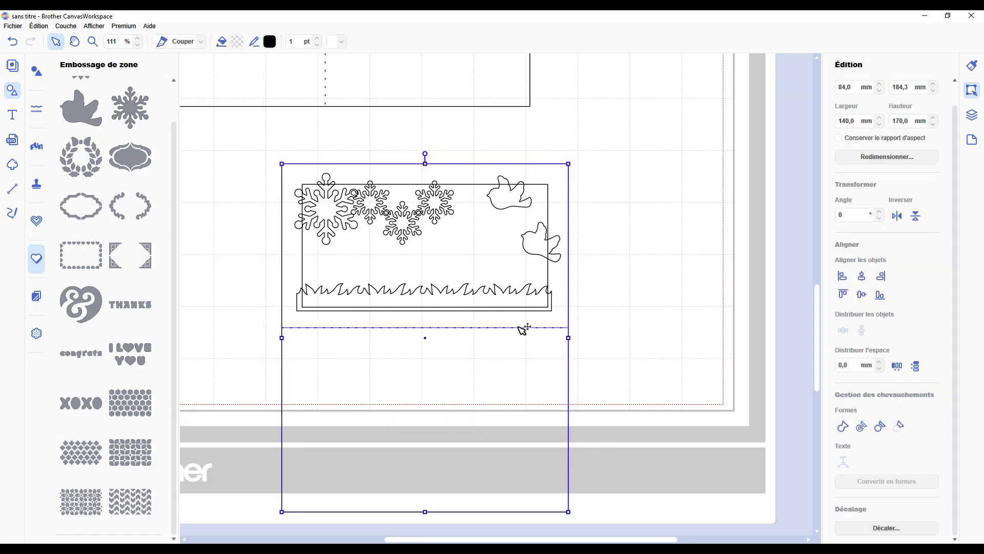
left_click(600, 307)
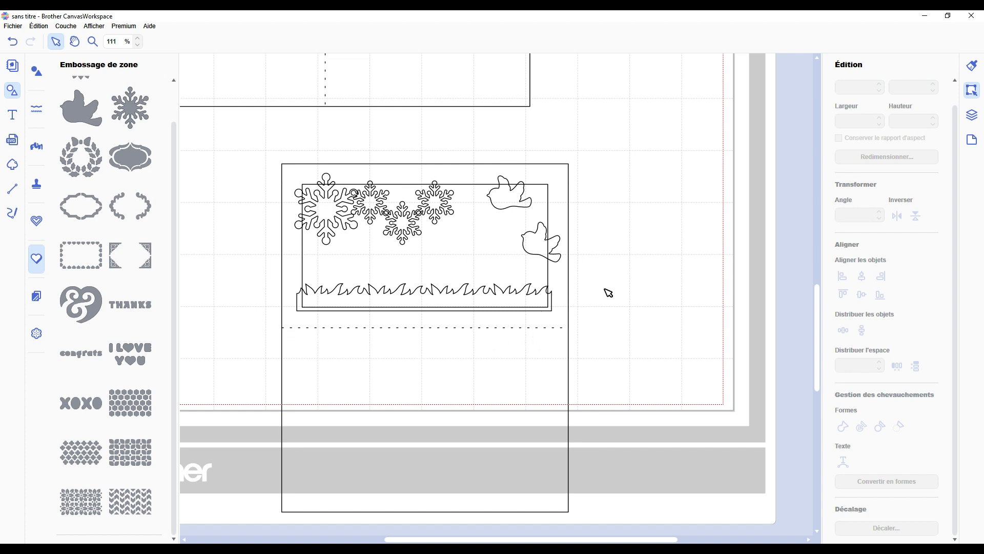
Weld the snowflakes, doves and grass with the frame so the decorations form the edge of its window
left_click_drag(605, 288, 345, 207)
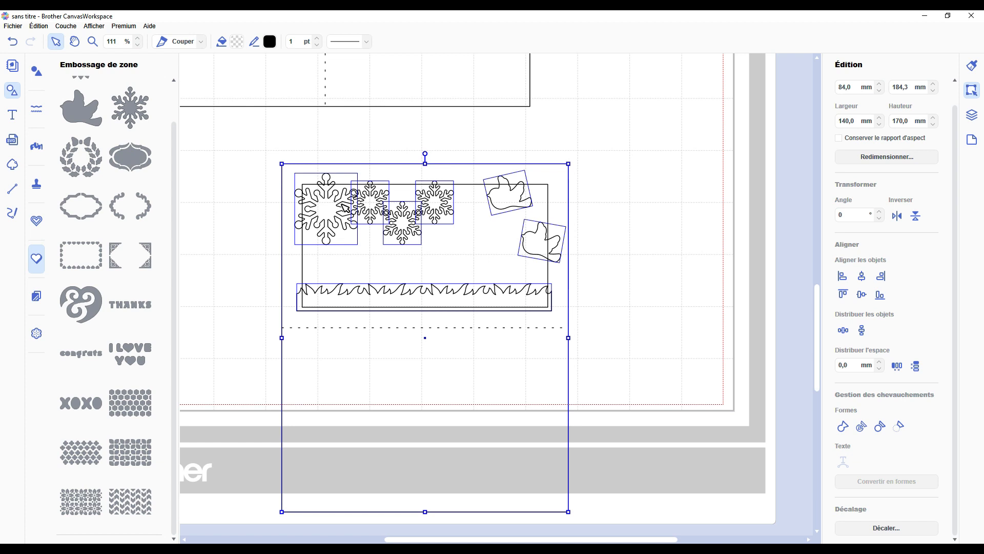
left_click_drag(265, 179, 314, 296)
left_click(843, 426)
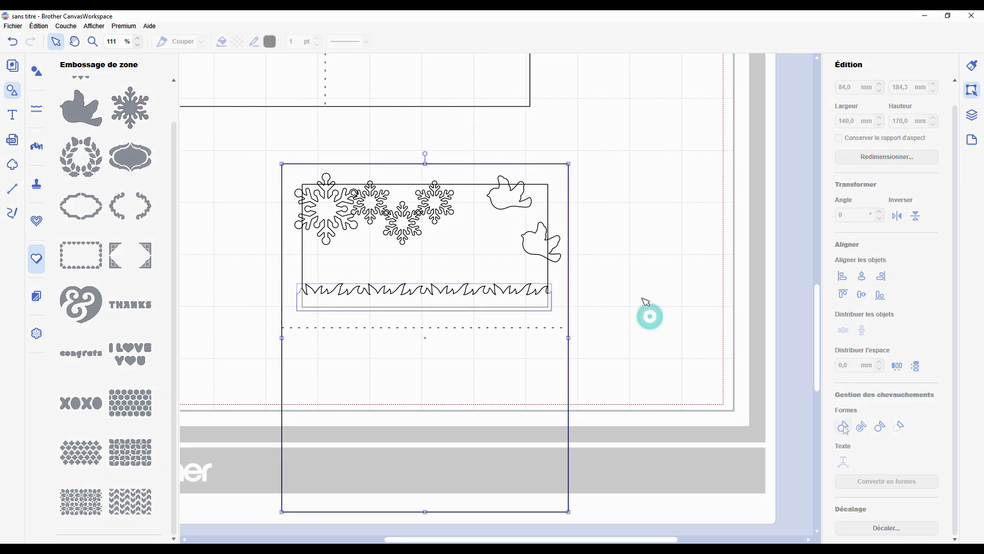
left_click_drag(597, 228, 488, 181)
left_click(840, 423)
left_click(635, 277)
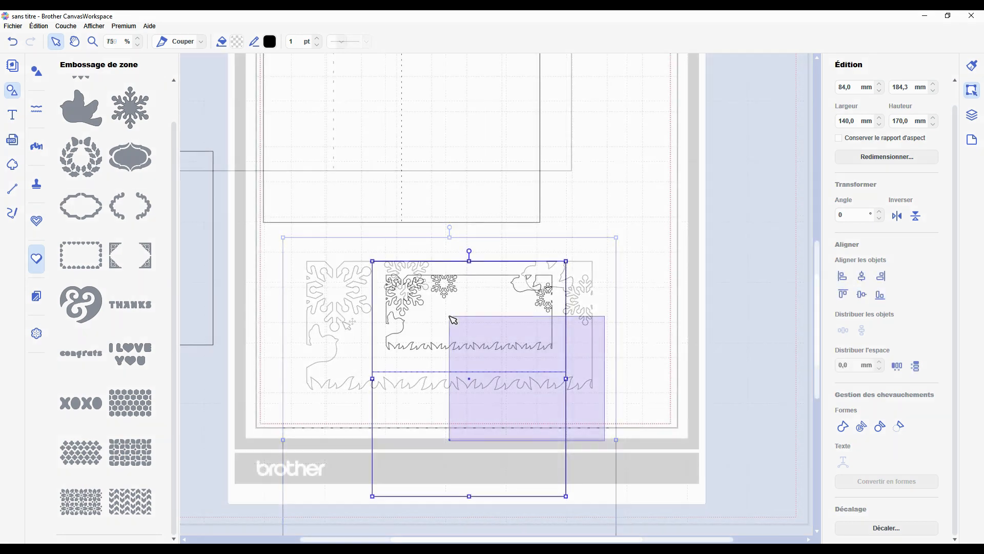
Group the decorated frame with its fold line and place a horizontally mirrored copy beside it
left_click_drag(605, 440, 449, 315)
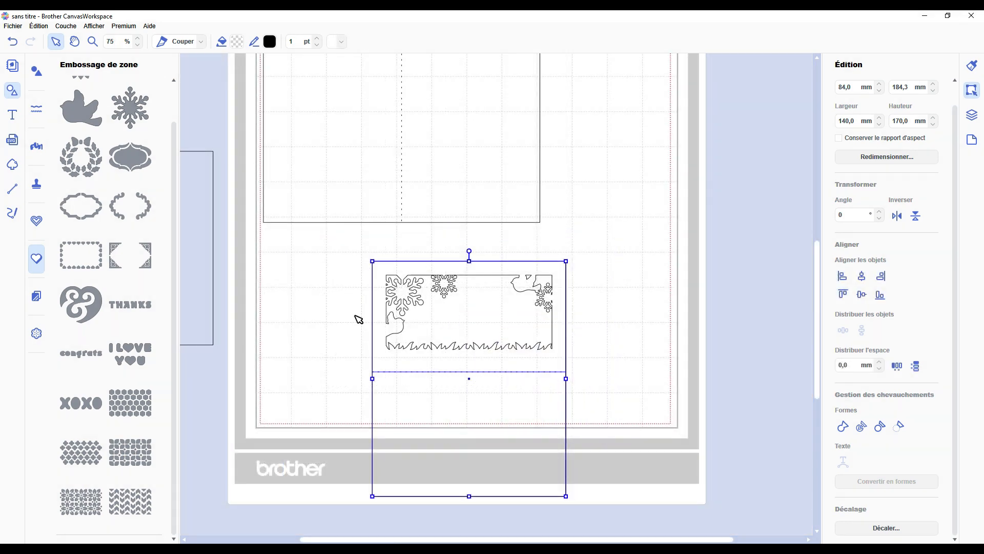
left_click(468, 360)
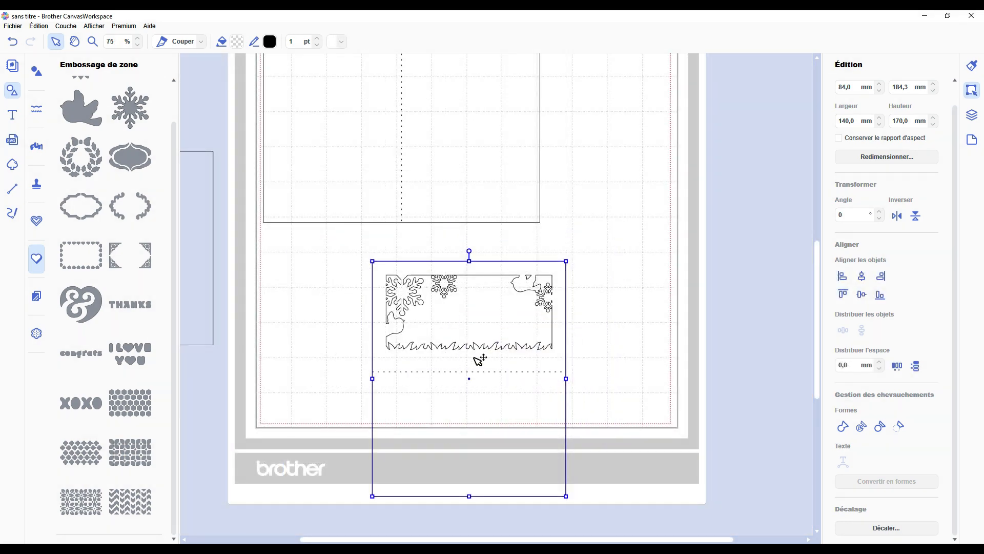
left_click_drag(517, 368, 488, 367)
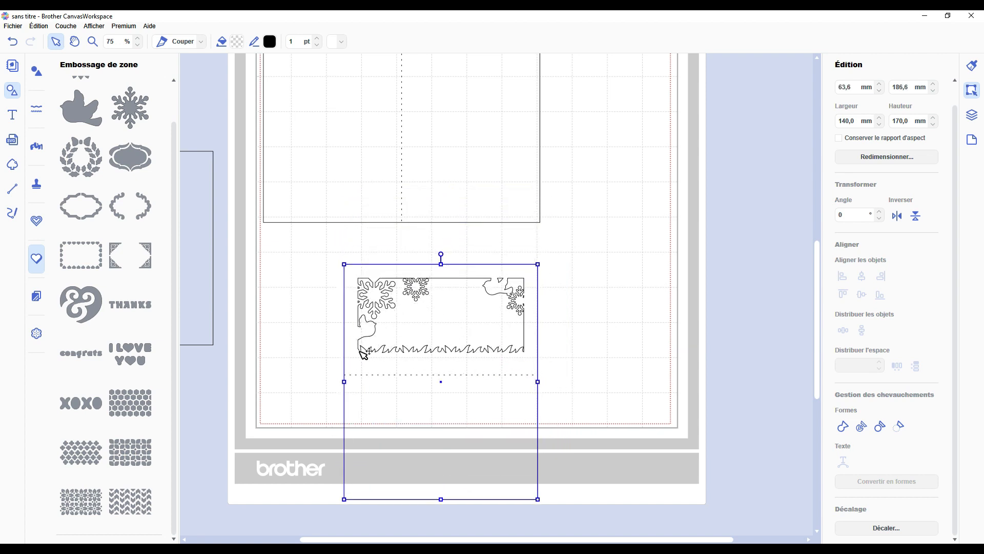
key("ctrl+d")
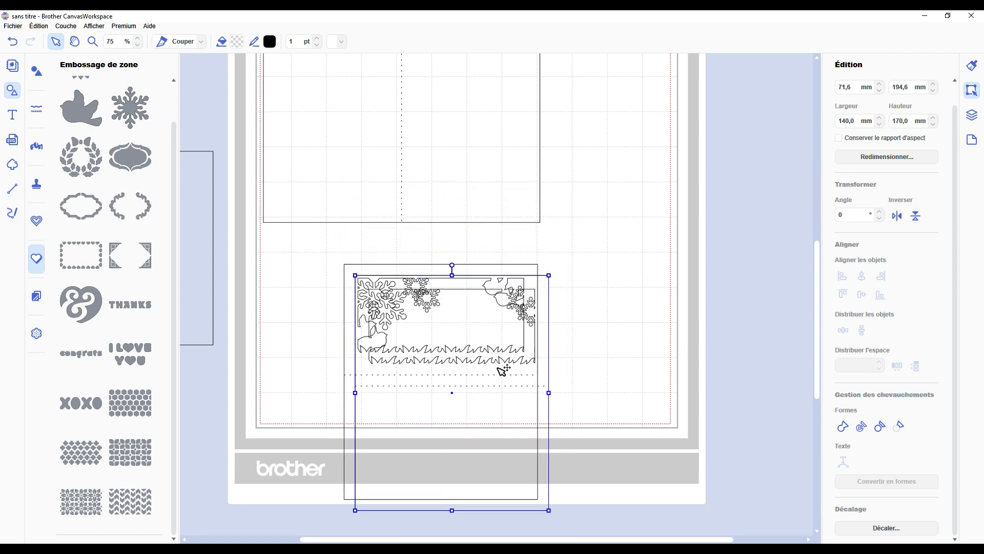
left_click_drag(504, 370, 687, 370)
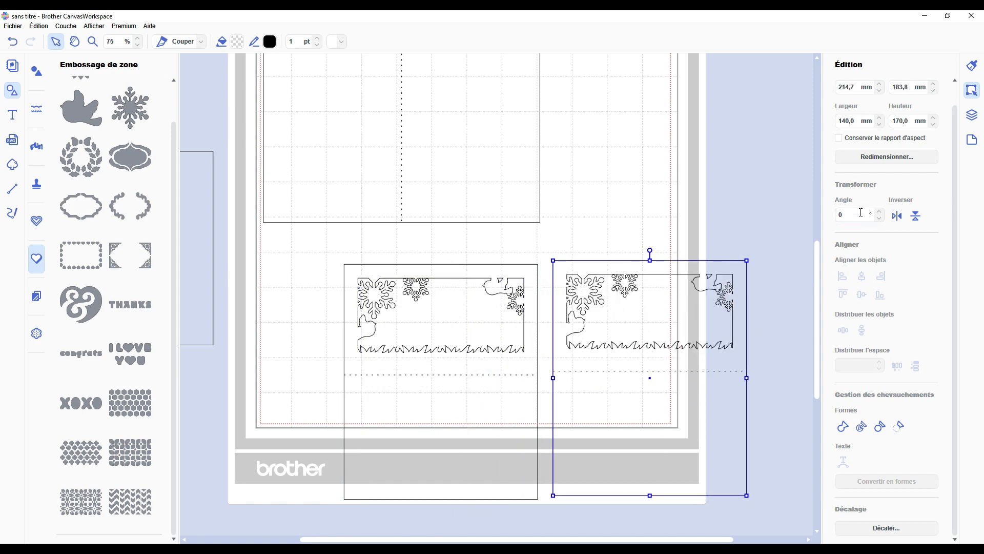
left_click(897, 216)
Place the loose 90 × 140 mm rectangle on the card base's right half and move both decorated pieces up inside the cutting area
scroll(666, 364, "down", 3)
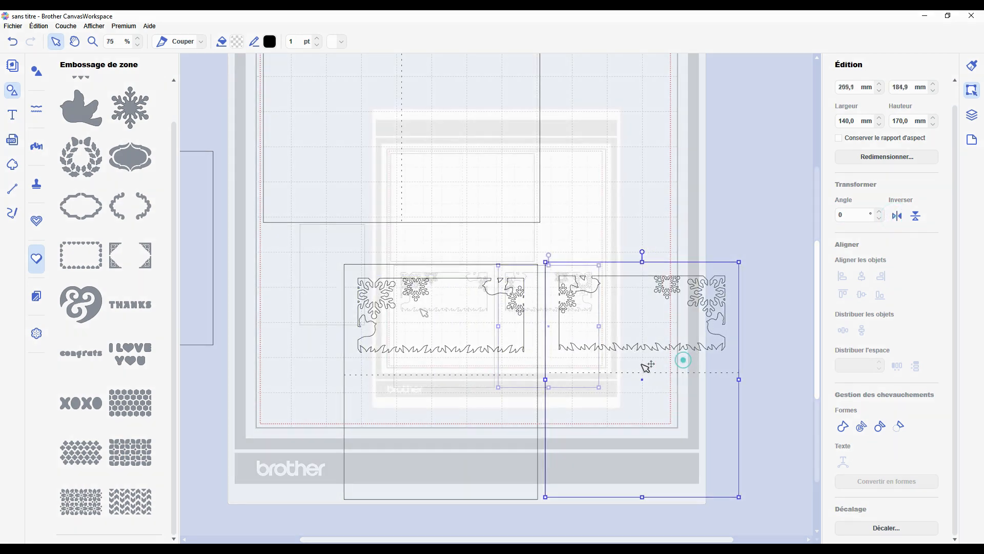
left_click_drag(323, 273, 493, 206)
left_click(642, 275)
scroll(641, 327, "up", 2)
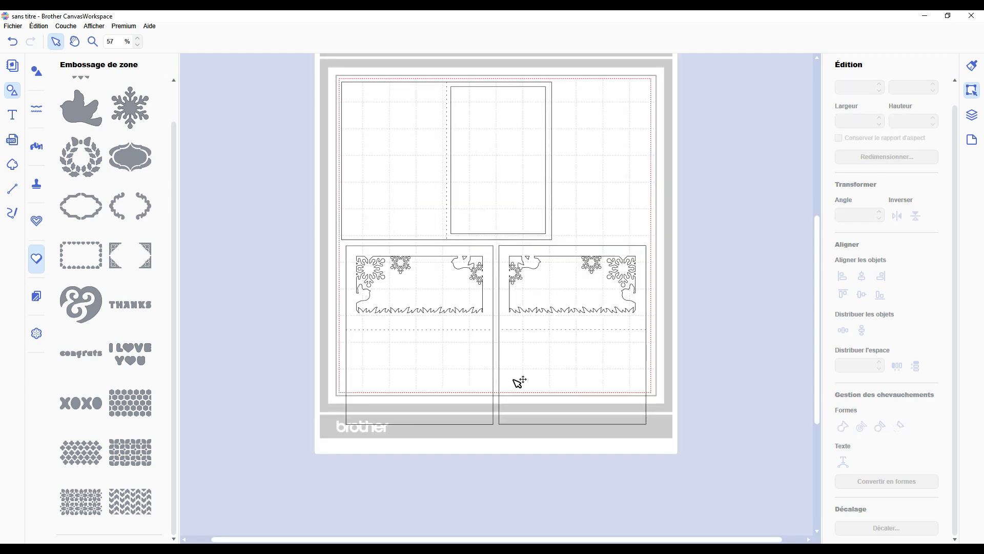
left_click_drag(518, 382, 516, 346)
left_click_drag(405, 389, 405, 352)
left_click(463, 470)
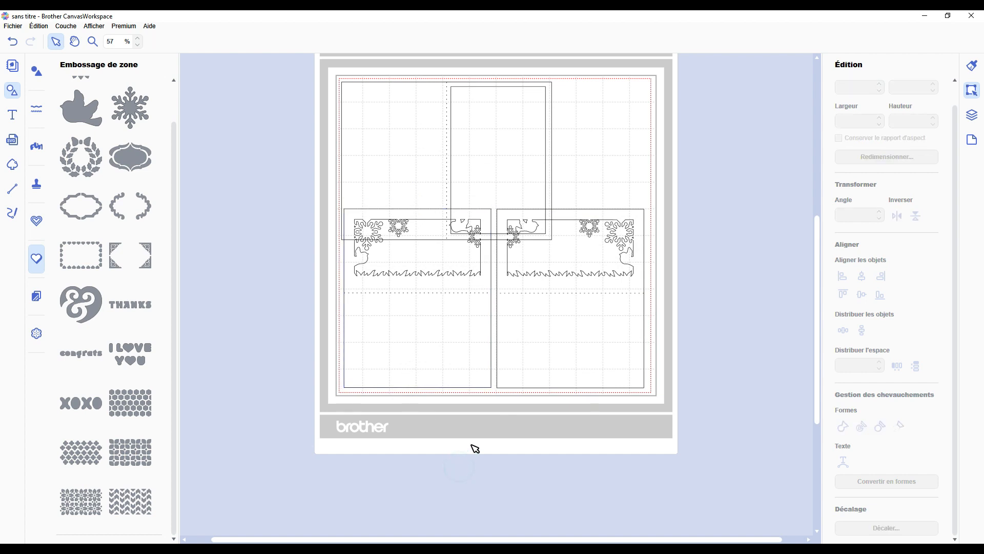
Copy the 90 × 140 mm rectangle, rotate the copy to 90° and fit it over the lower panel of the mirrored piece
left_click(512, 157)
key("ctrl+c")
key("ctrl+v")
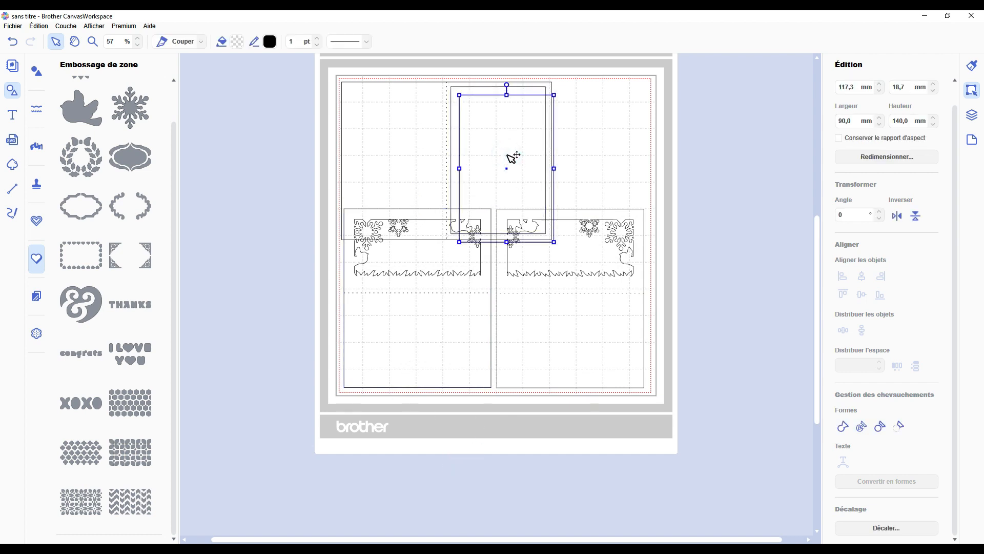
left_click_drag(512, 158, 599, 346)
double_click(854, 213)
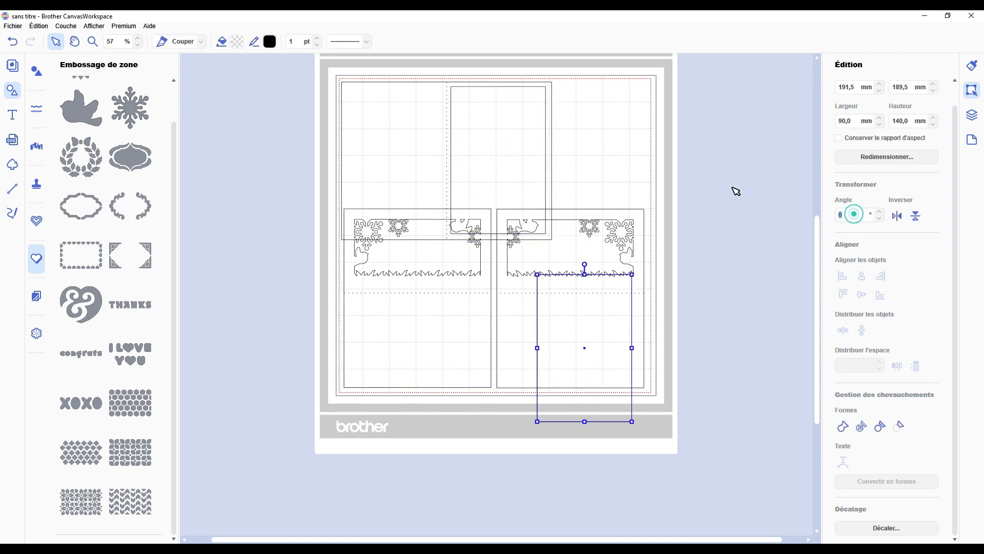
type("90")
key("Return")
left_click_drag(606, 346, 593, 339)
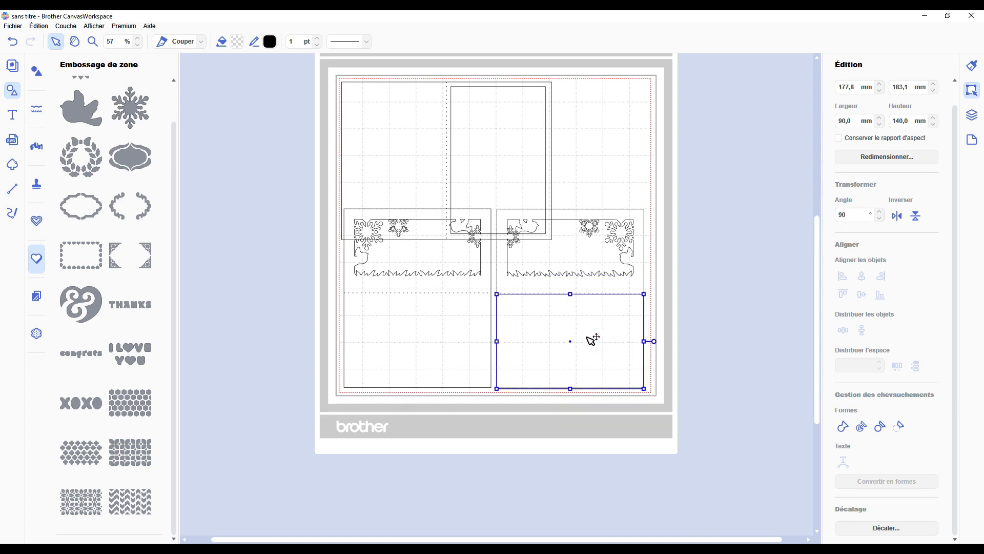
Resize the rotated rectangle to 80 × 130 mm as an inset mat and place a copy in the other piece's lower panel
double_click(861, 121)
type("80")
key("Return")
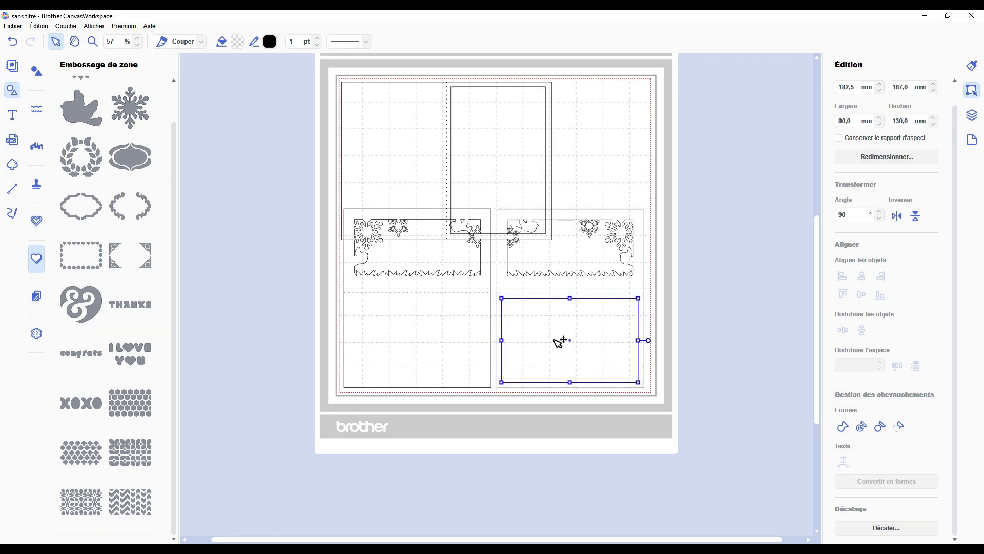
left_click_drag(586, 347, 426, 344)
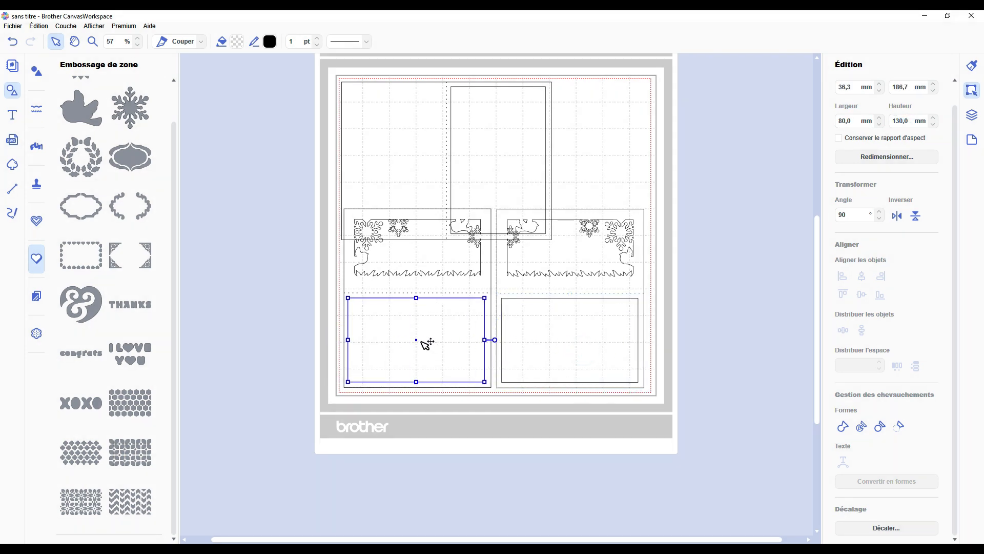
left_click(734, 336)
scroll(711, 402, "up", 2)
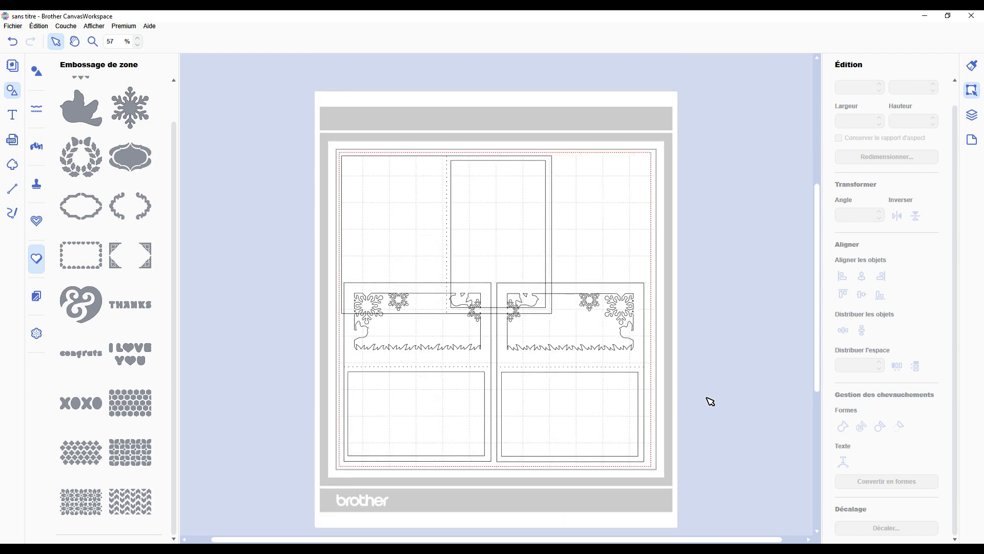